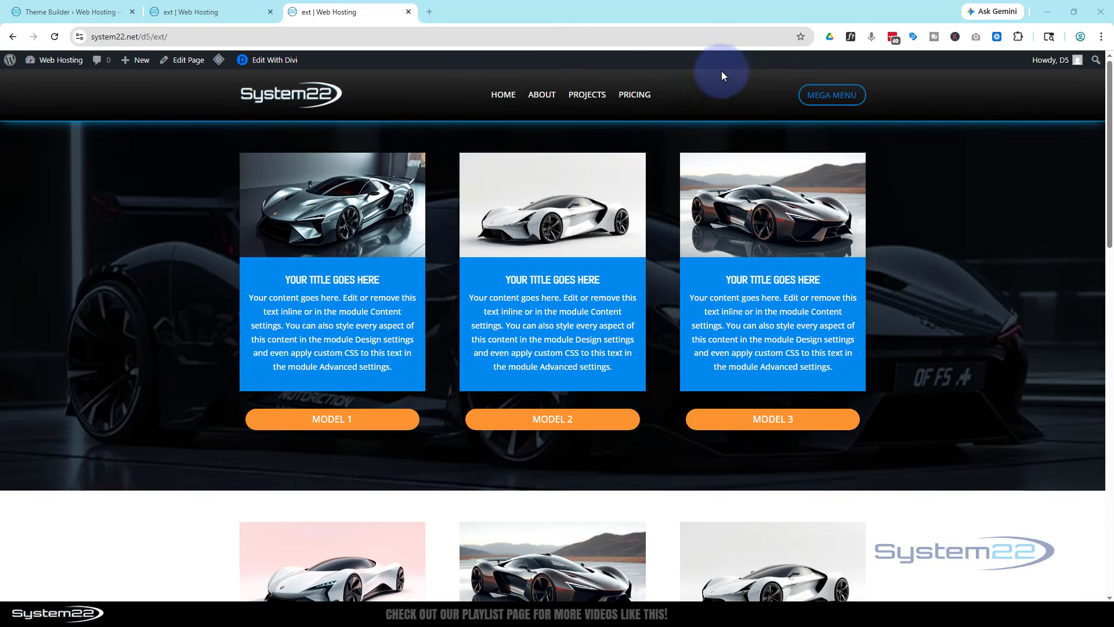
Open the mega menu on the live ext page and look through its link columns and car entries
{"action": "left_click", "coordinate": [833, 99]}
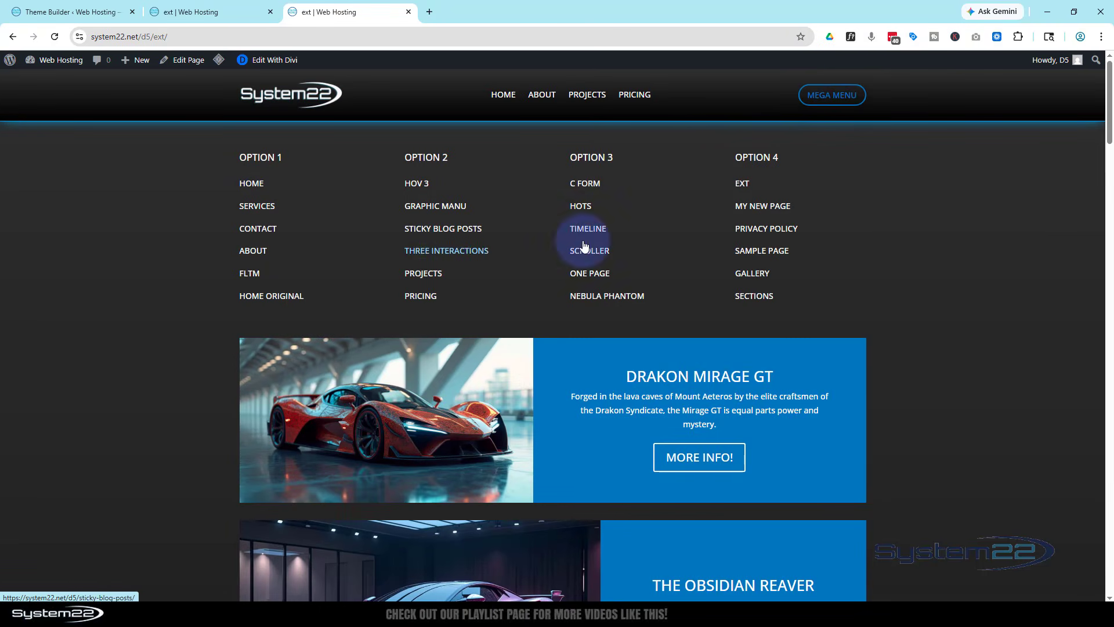
{"action": "scroll", "coordinate": [594, 366], "scroll_direction": "down", "scroll_amount": 5}
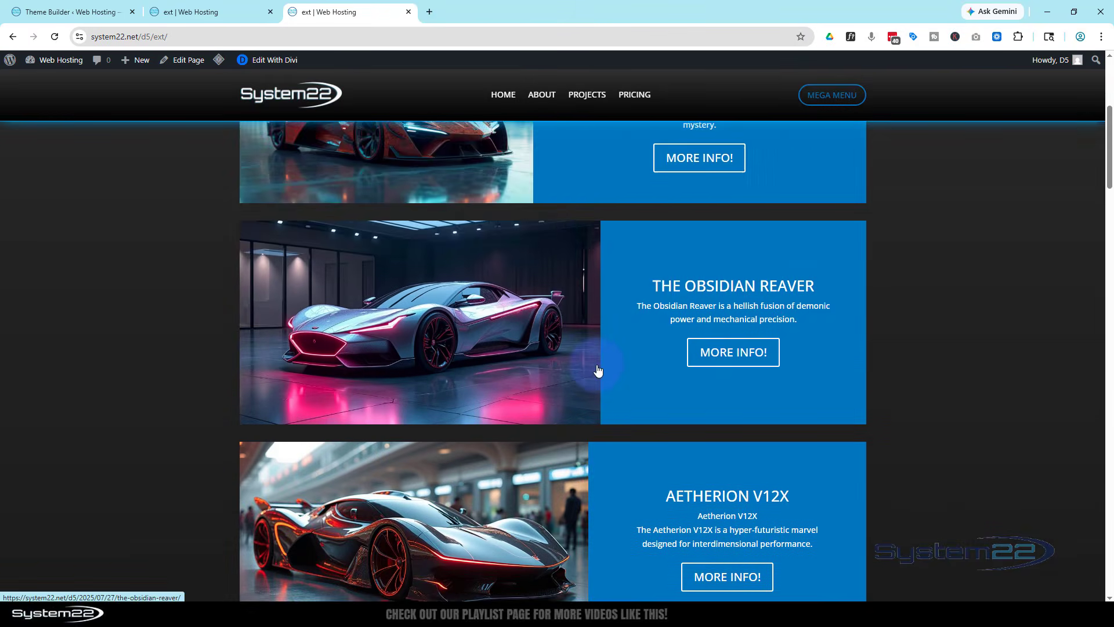
{"action": "scroll", "coordinate": [598, 371], "scroll_direction": "down", "scroll_amount": 11}
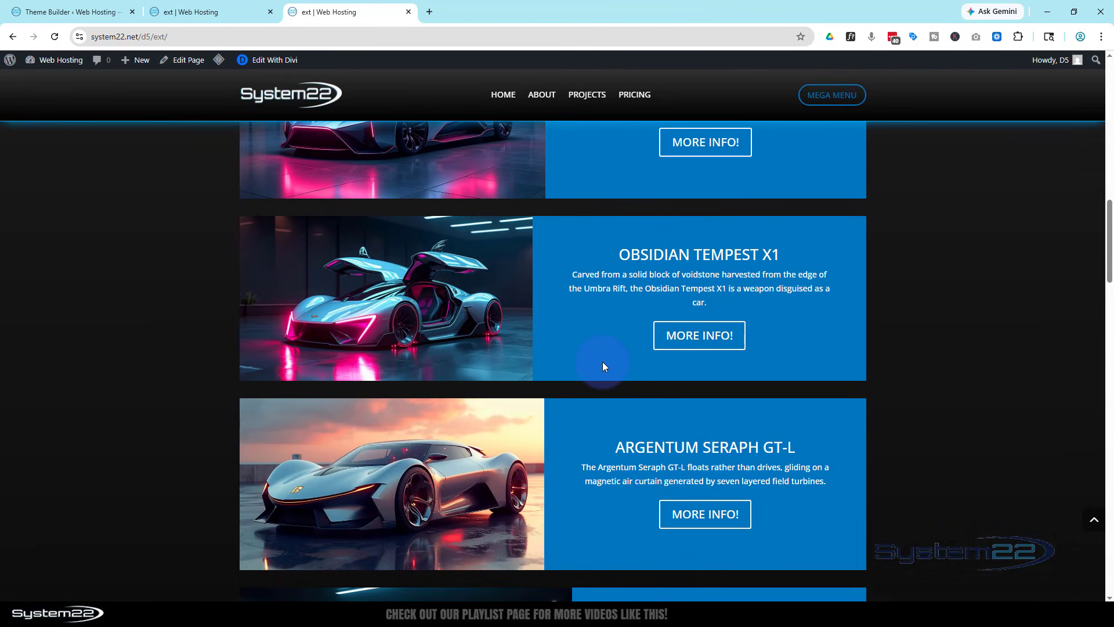
{"action": "scroll", "coordinate": [602, 361], "scroll_direction": "up", "scroll_amount": 11}
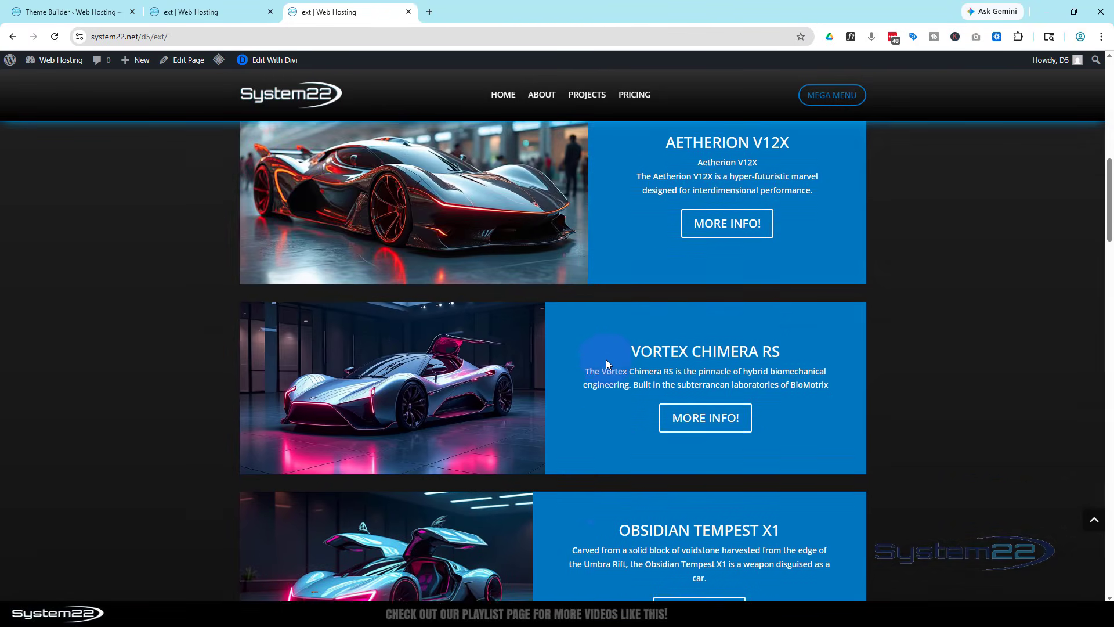
{"action": "scroll", "coordinate": [611, 361], "scroll_direction": "up", "scroll_amount": 5}
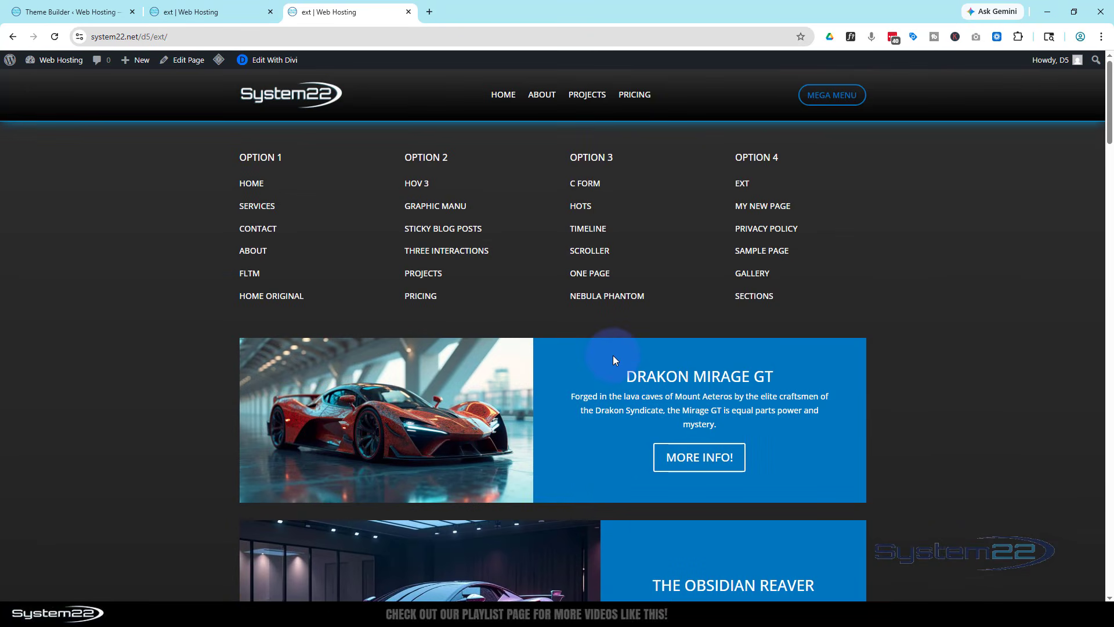
Preview the open mega menu in the browser's iPad Air device view and look through its layout
{"action": "key", "text": "ctrl+shift+i"}
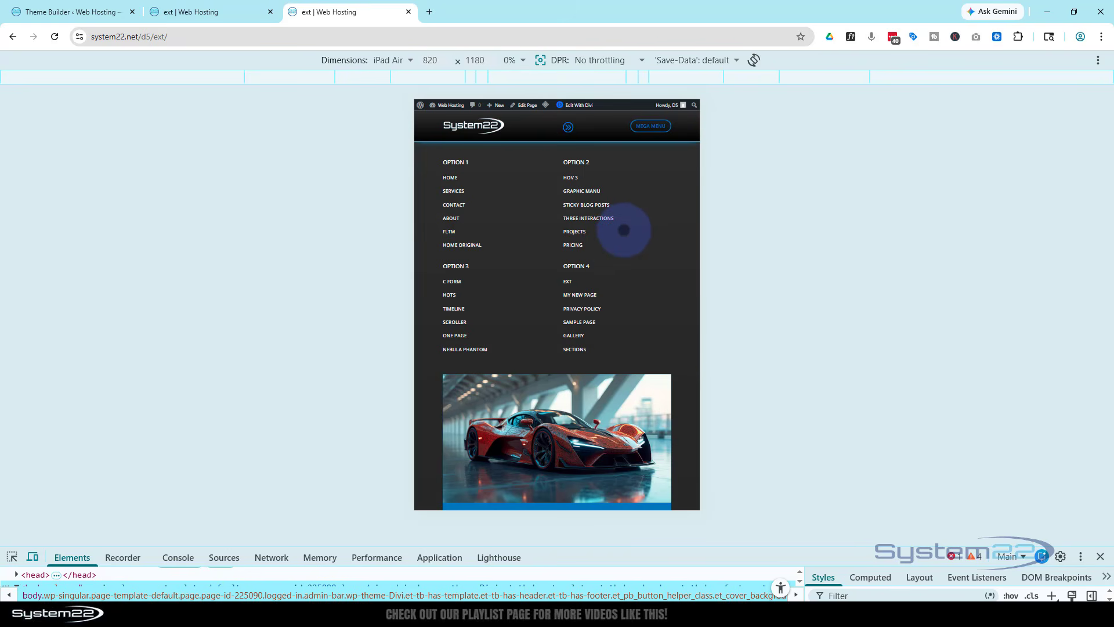
{"action": "scroll", "coordinate": [626, 227], "scroll_direction": "down", "scroll_amount": 5}
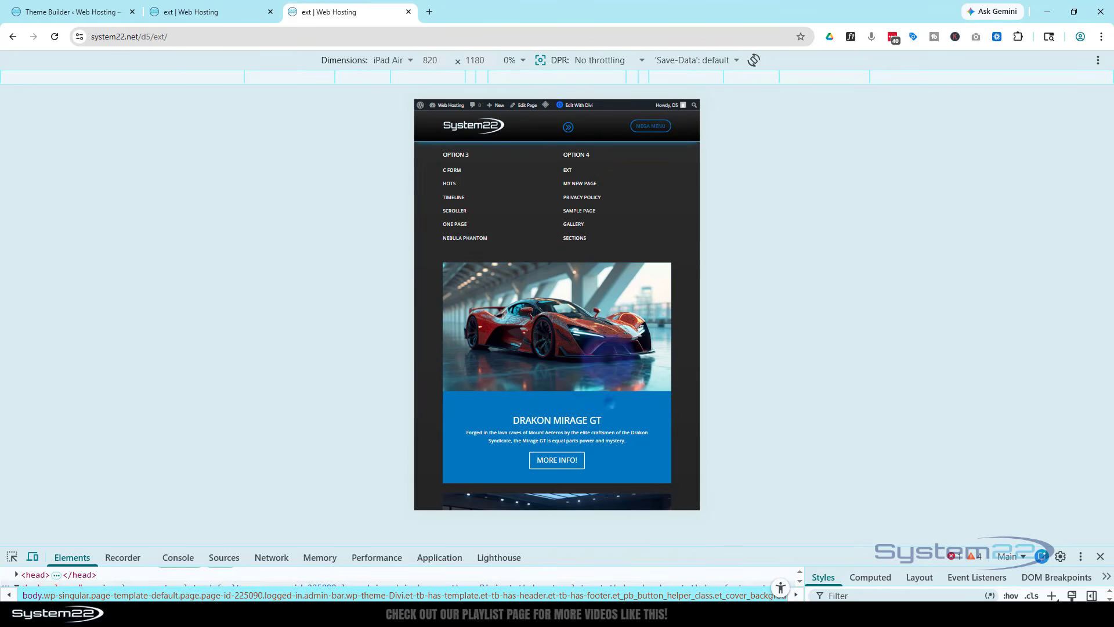
{"action": "scroll", "coordinate": [609, 232], "scroll_direction": "up", "scroll_amount": 5}
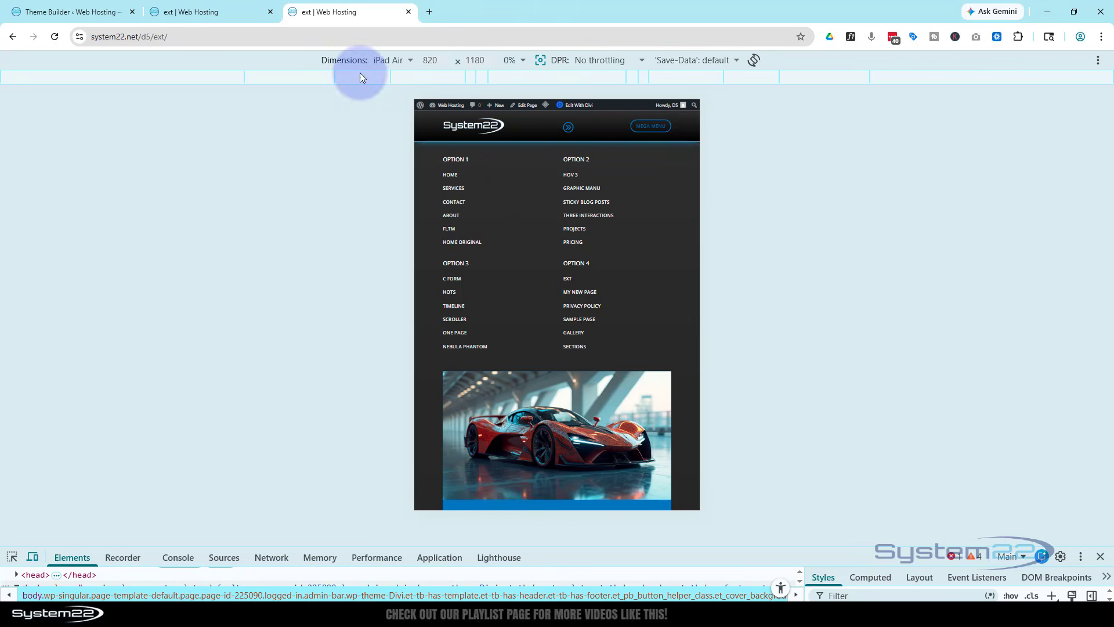
Preview the mega menu at iPhone 12 Pro size, look through its stacked layout, and close the developer tools
{"action": "left_click", "coordinate": [393, 60]}
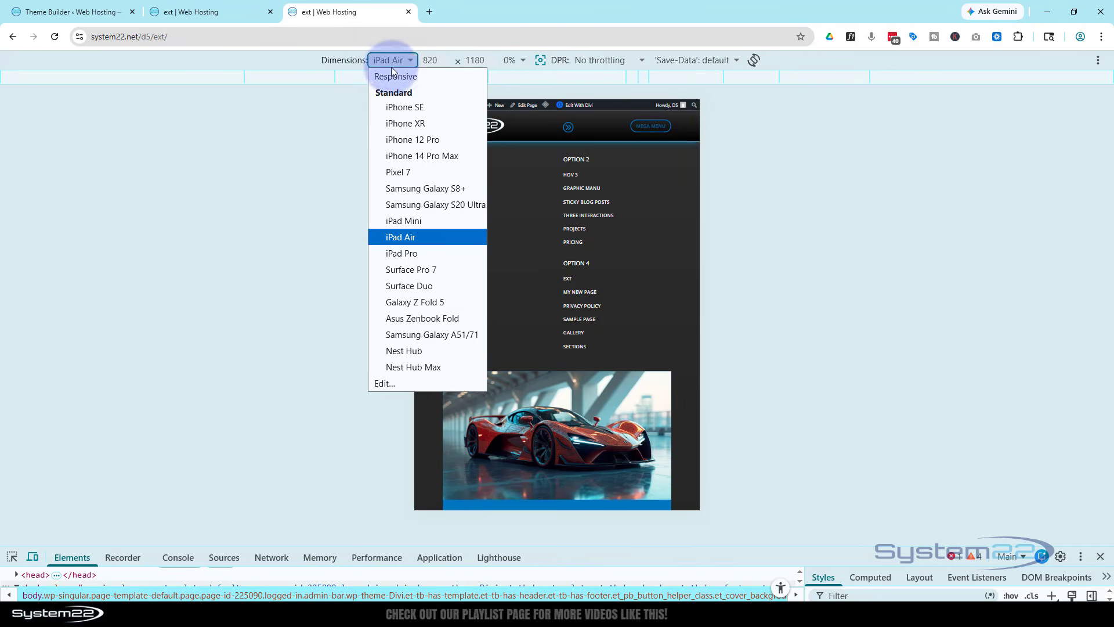
{"action": "left_click", "coordinate": [410, 139]}
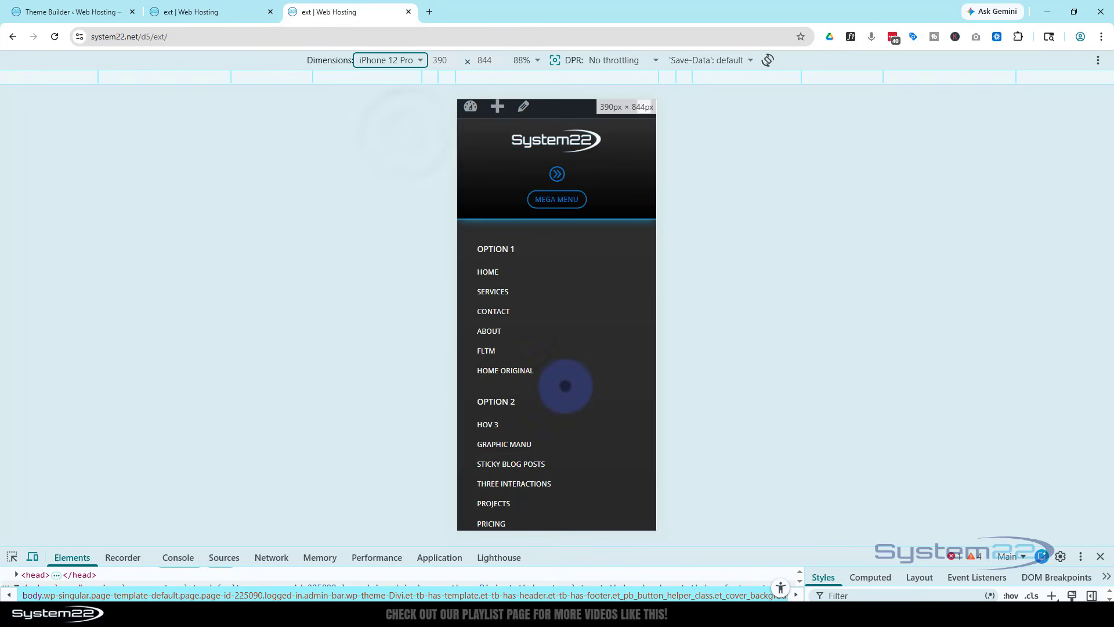
{"action": "scroll", "coordinate": [542, 345], "scroll_direction": "down", "scroll_amount": 5}
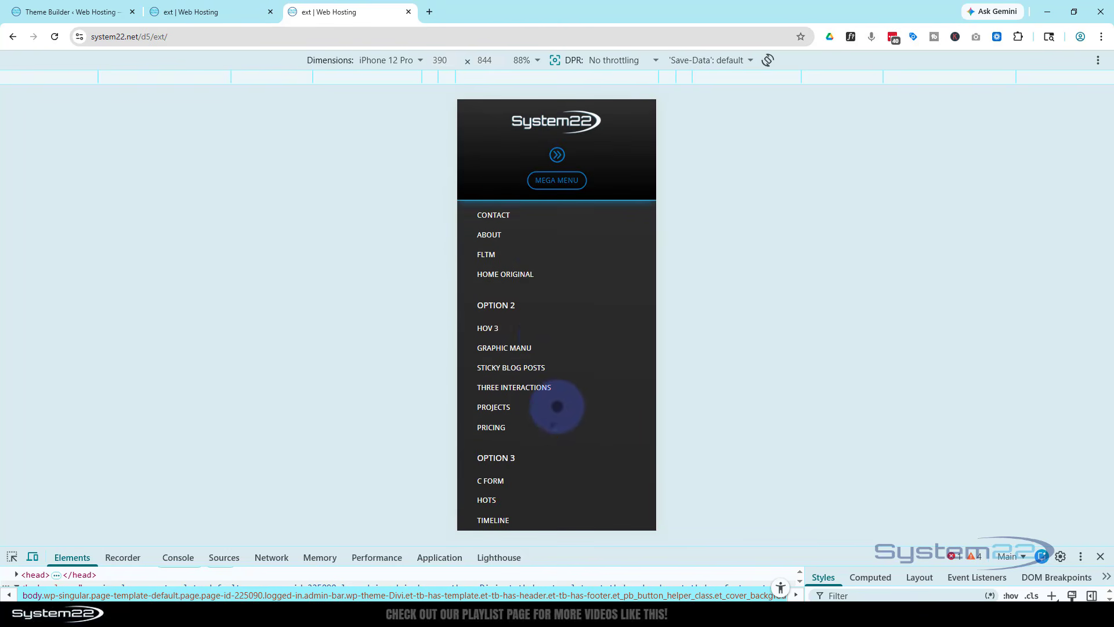
{"action": "scroll", "coordinate": [568, 360], "scroll_direction": "down", "scroll_amount": 8}
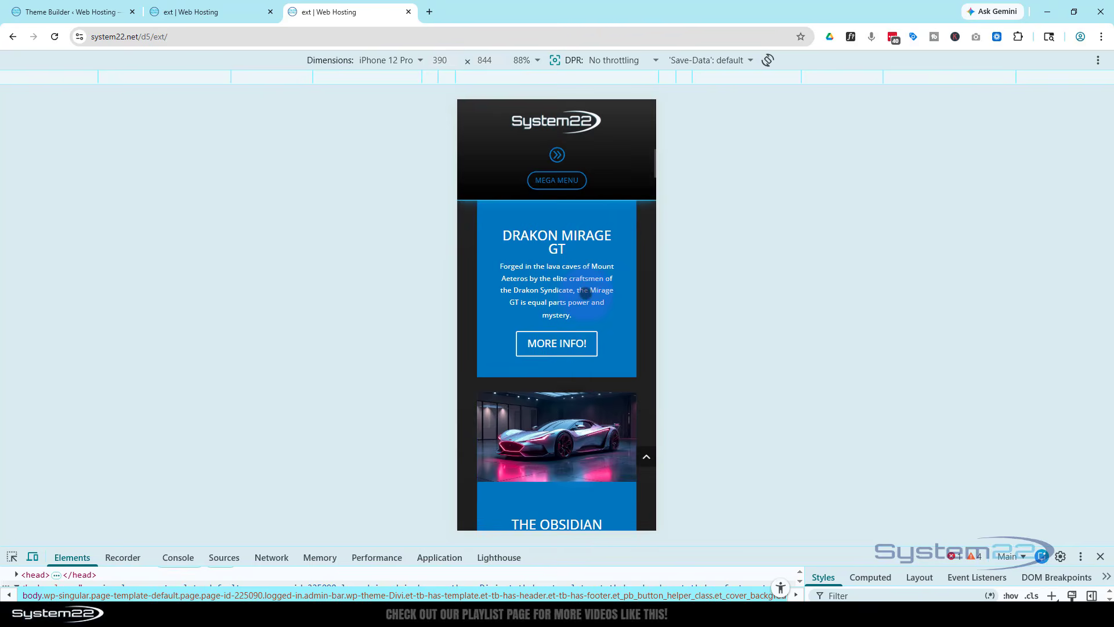
{"action": "scroll", "coordinate": [585, 293], "scroll_direction": "up", "scroll_amount": 5}
{"action": "scroll", "coordinate": [577, 356], "scroll_direction": "up", "scroll_amount": 10}
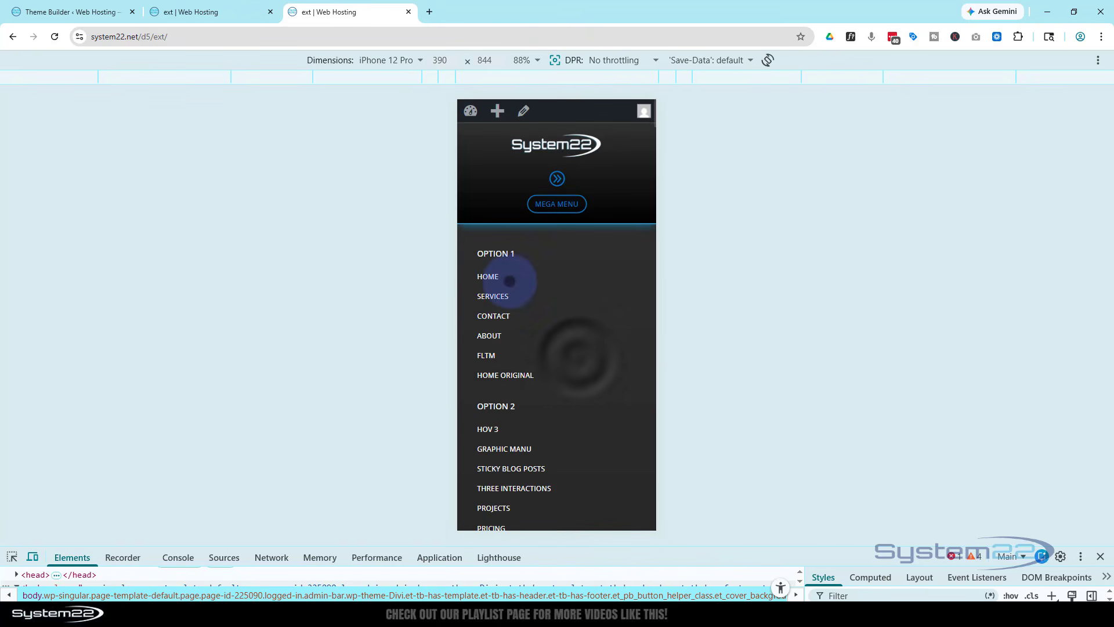
{"action": "left_click", "coordinate": [1101, 558]}
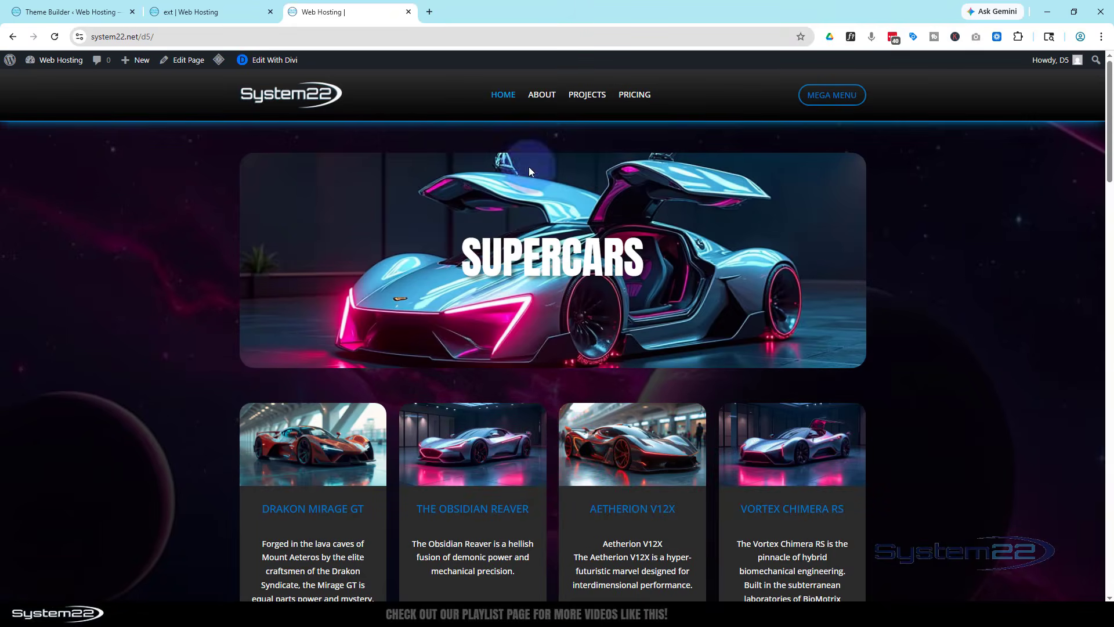
Open the mega menu on the home page and follow its EXT link under Option 4
{"action": "left_click", "coordinate": [827, 100]}
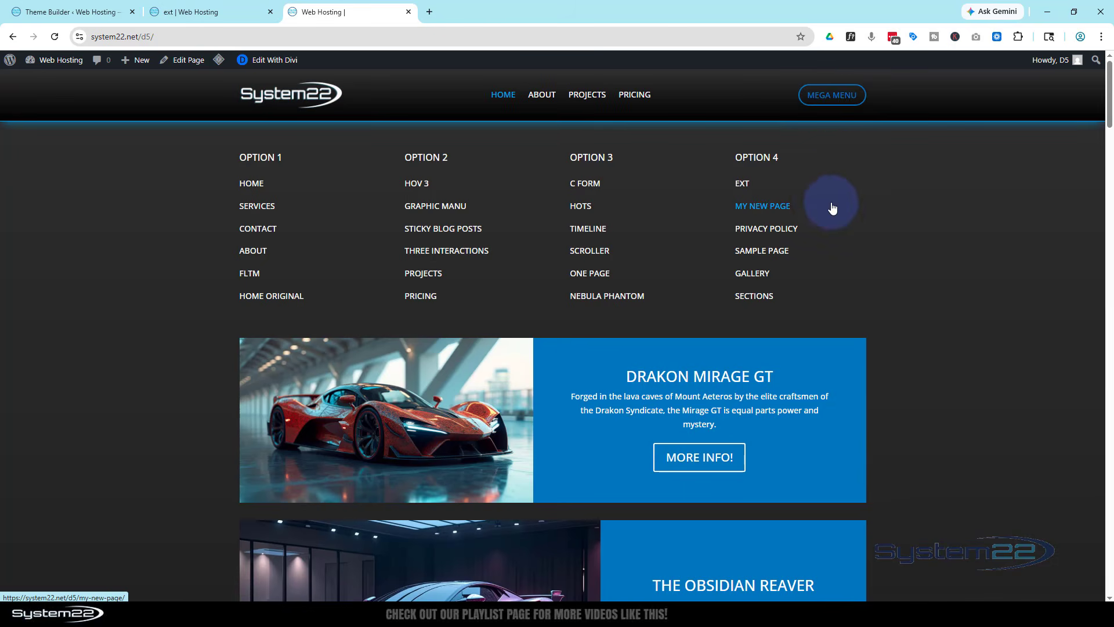
{"action": "left_click", "coordinate": [743, 186]}
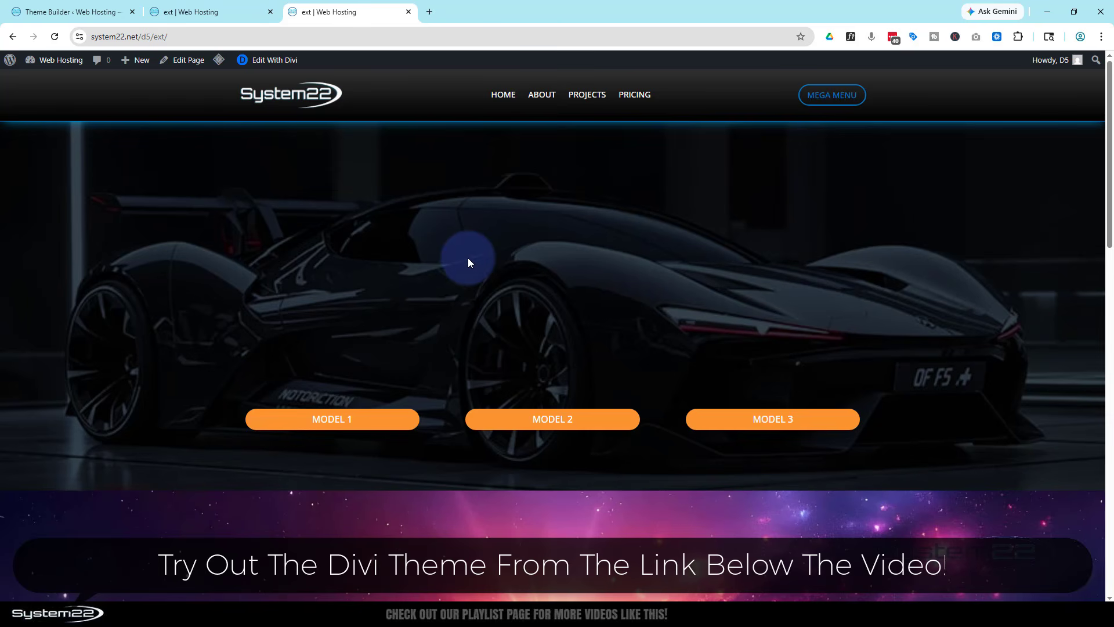
Switch to the Theme Builder tab, save the global header layout and exit the visual builder
{"action": "left_click", "coordinate": [85, 16]}
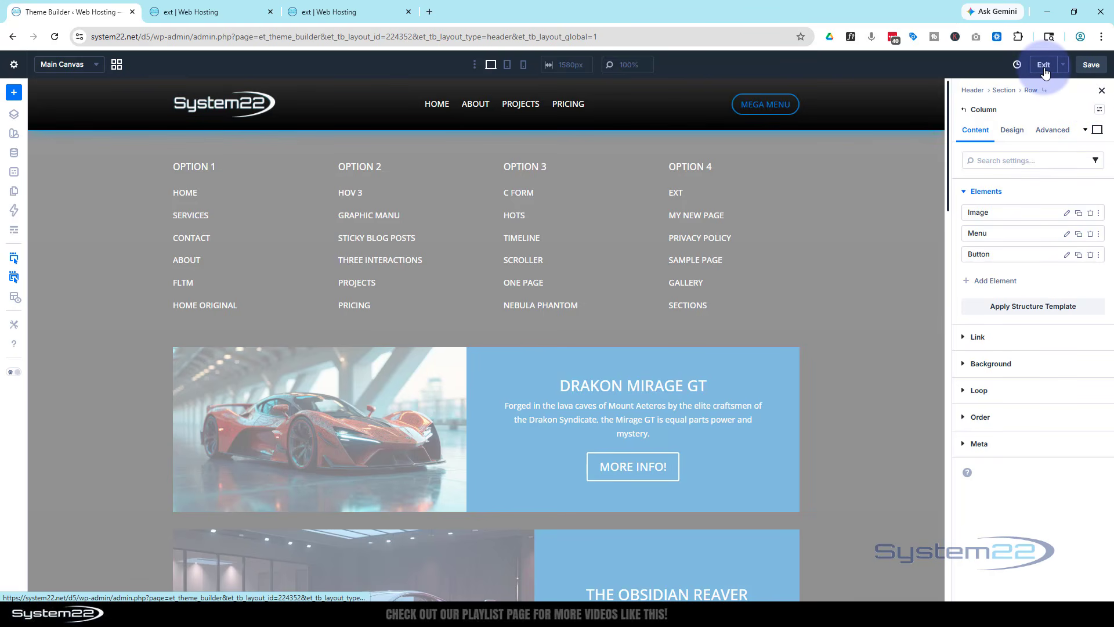
{"action": "key", "text": "ctrl+s"}
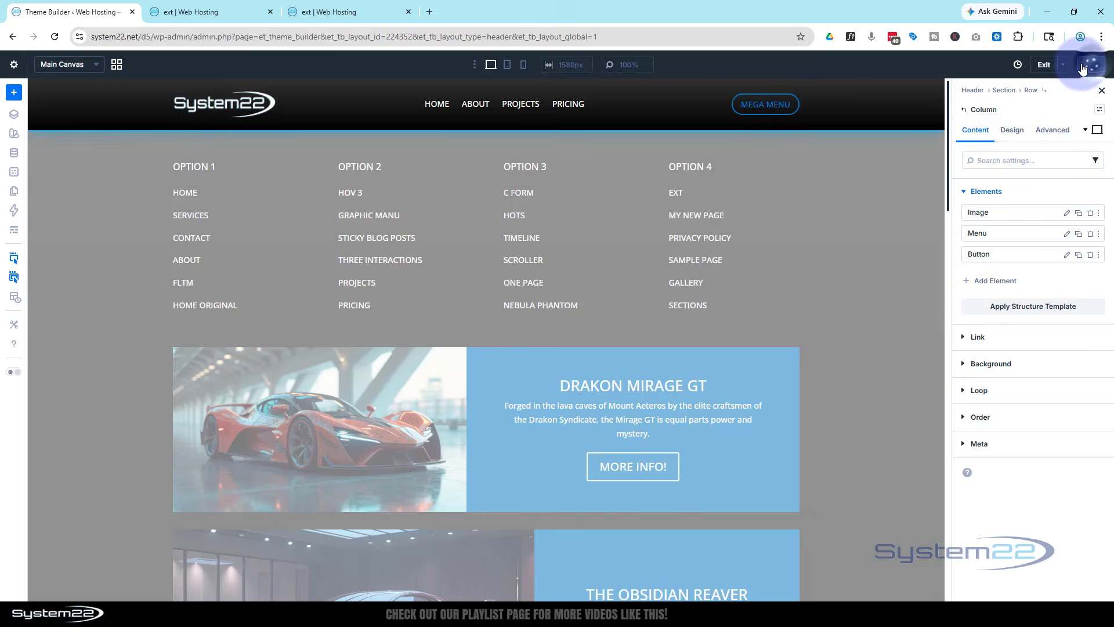
{"action": "left_click", "coordinate": [1042, 67]}
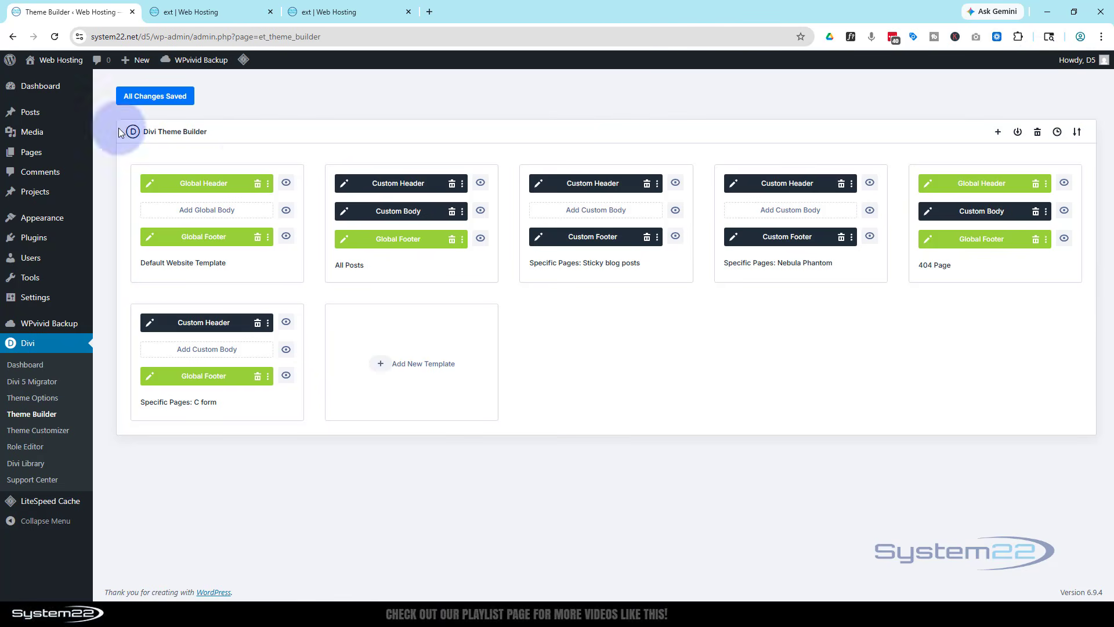
Go to the Divi Theme Builder and open the Default Website Template's Global Header for editing
{"action": "mouse_move", "coordinate": [38, 91]}
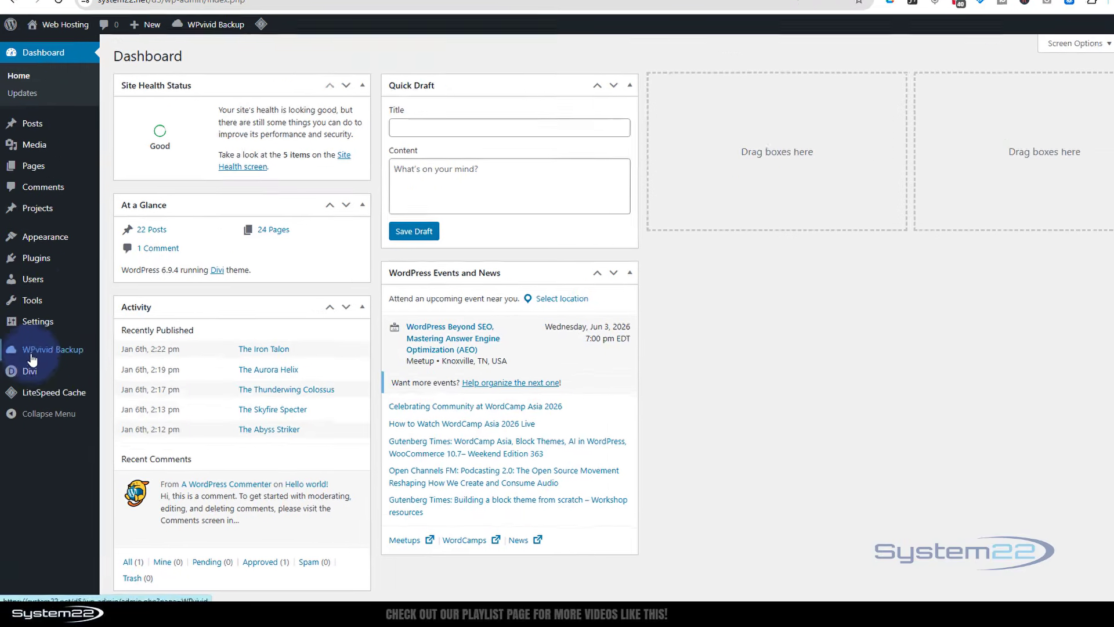
{"action": "mouse_move", "coordinate": [26, 383]}
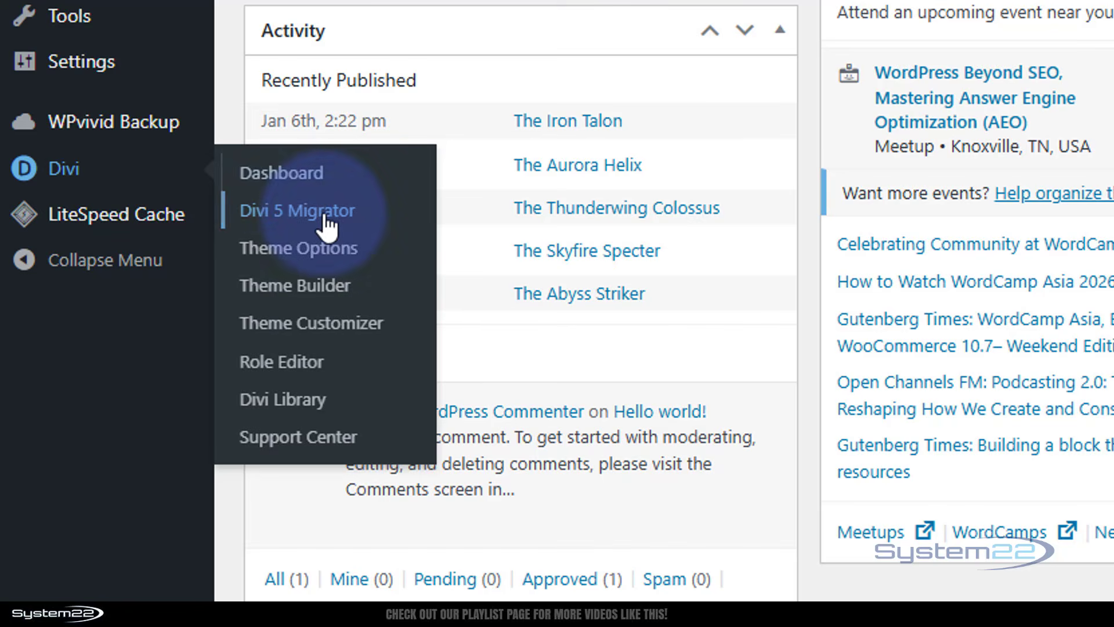
{"action": "left_click", "coordinate": [278, 290]}
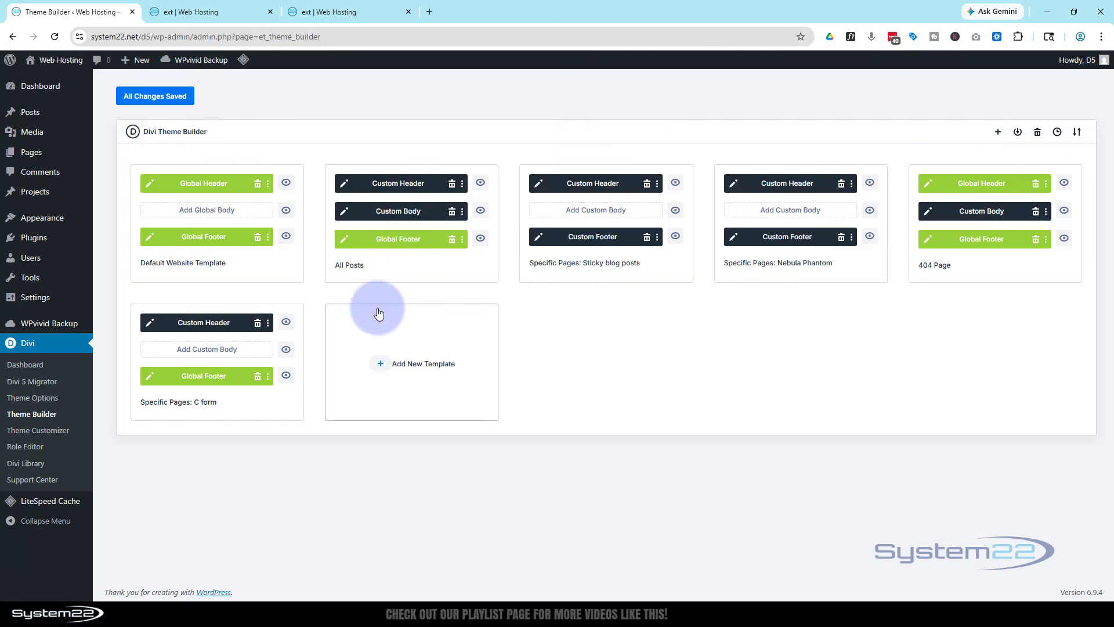
{"action": "left_click", "coordinate": [149, 186]}
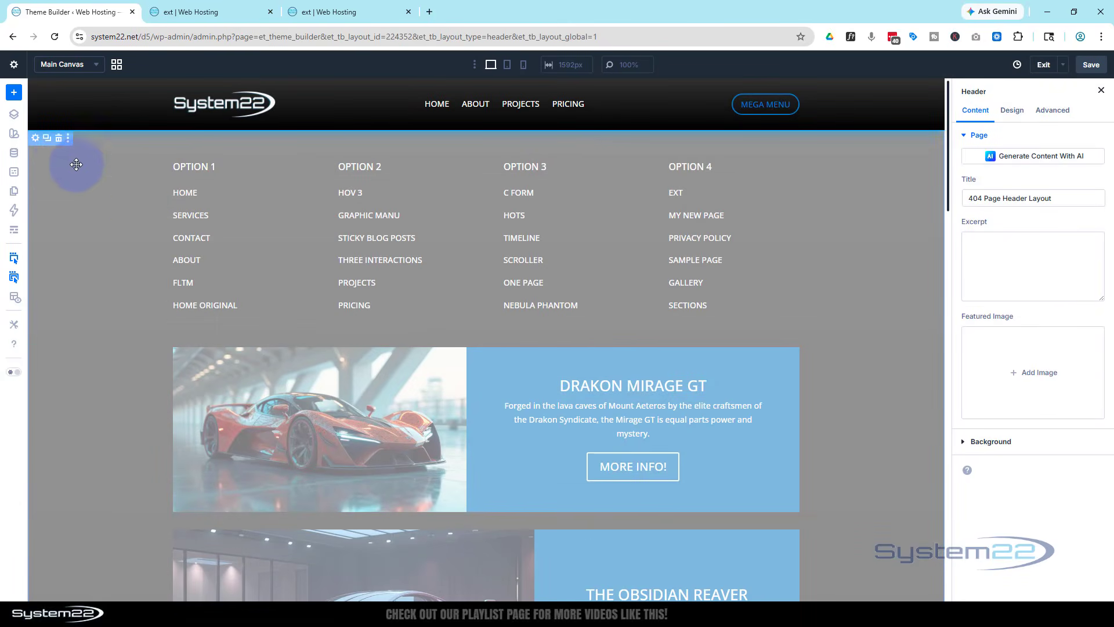
Delete the mega menu section beneath the header and the Mega Menu button in the header row
{"action": "left_click", "coordinate": [58, 138]}
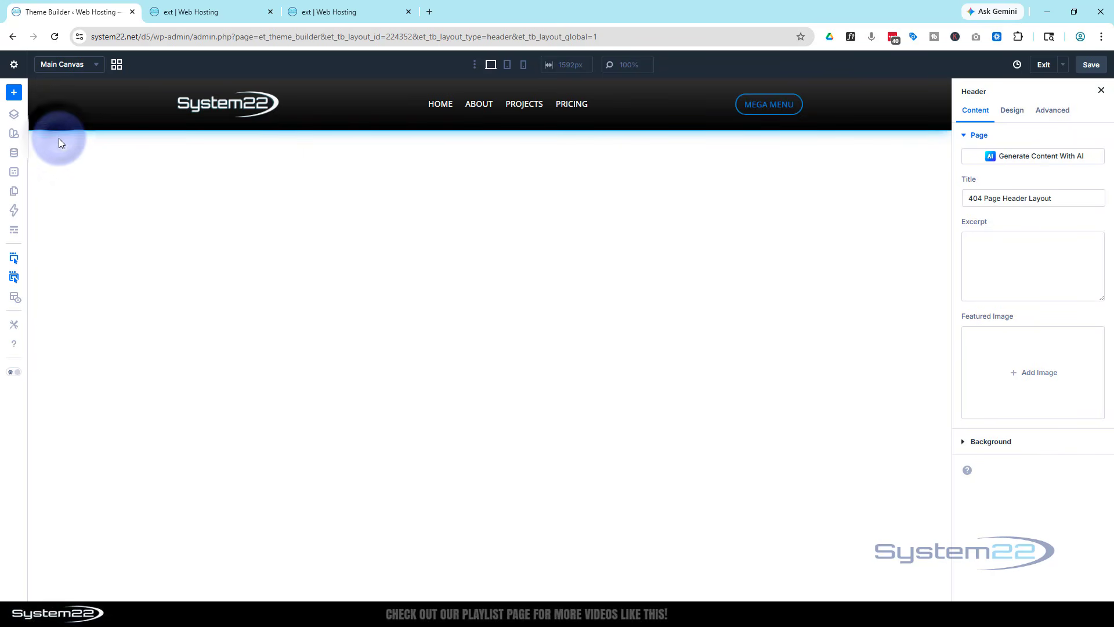
{"action": "mouse_move", "coordinate": [765, 103]}
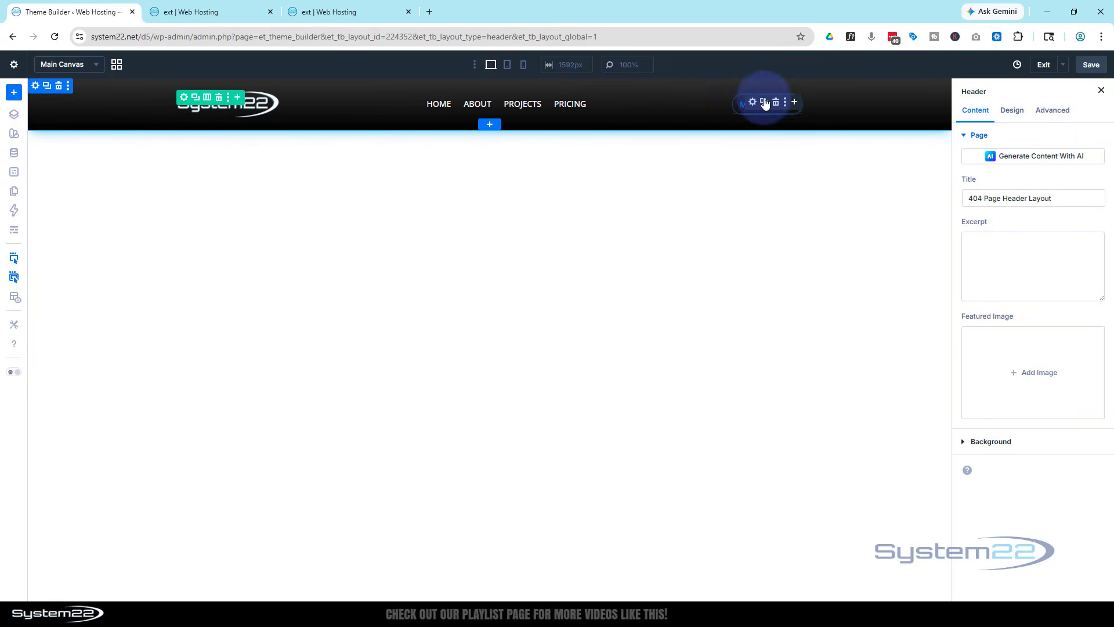
{"action": "left_click", "coordinate": [776, 102]}
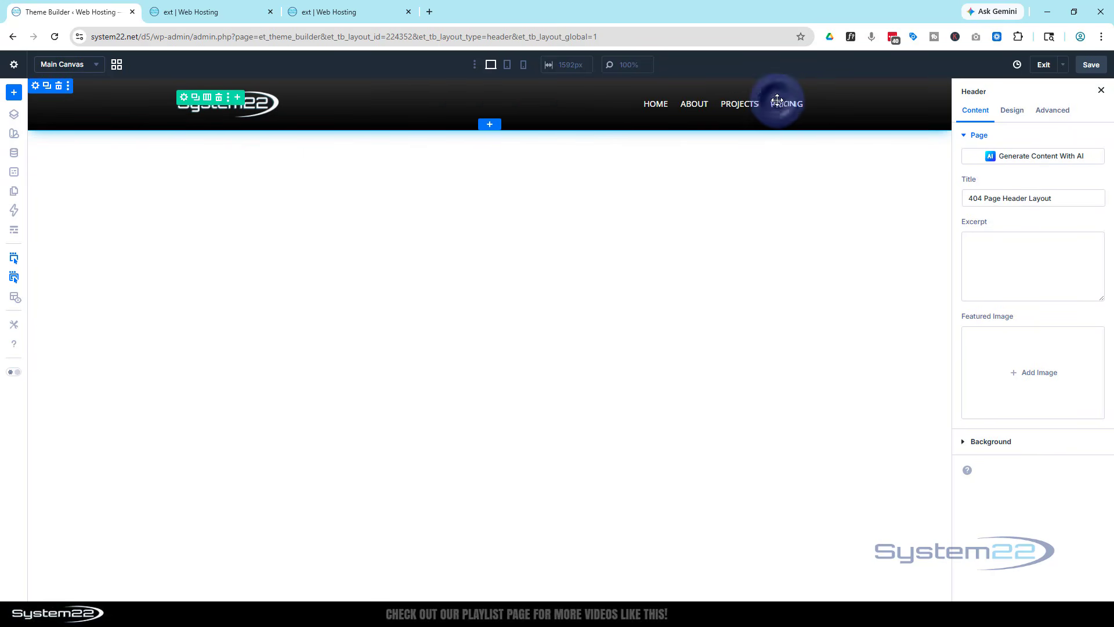
Insert a new Button module after the navigation menu in the header row
{"action": "mouse_move", "coordinate": [151, 93]}
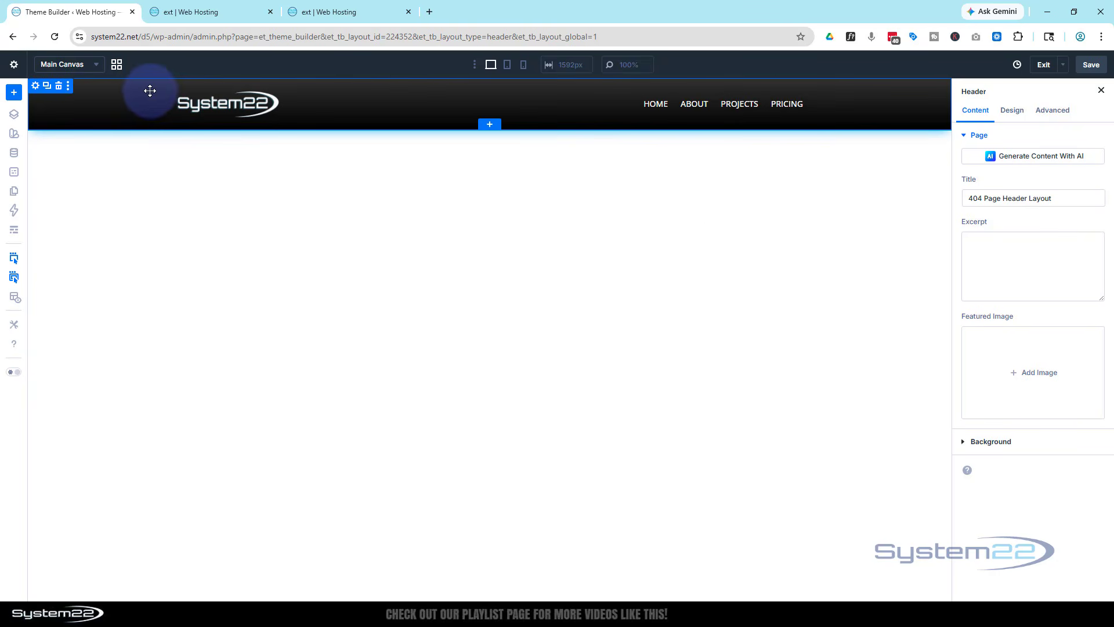
{"action": "mouse_move", "coordinate": [226, 108]}
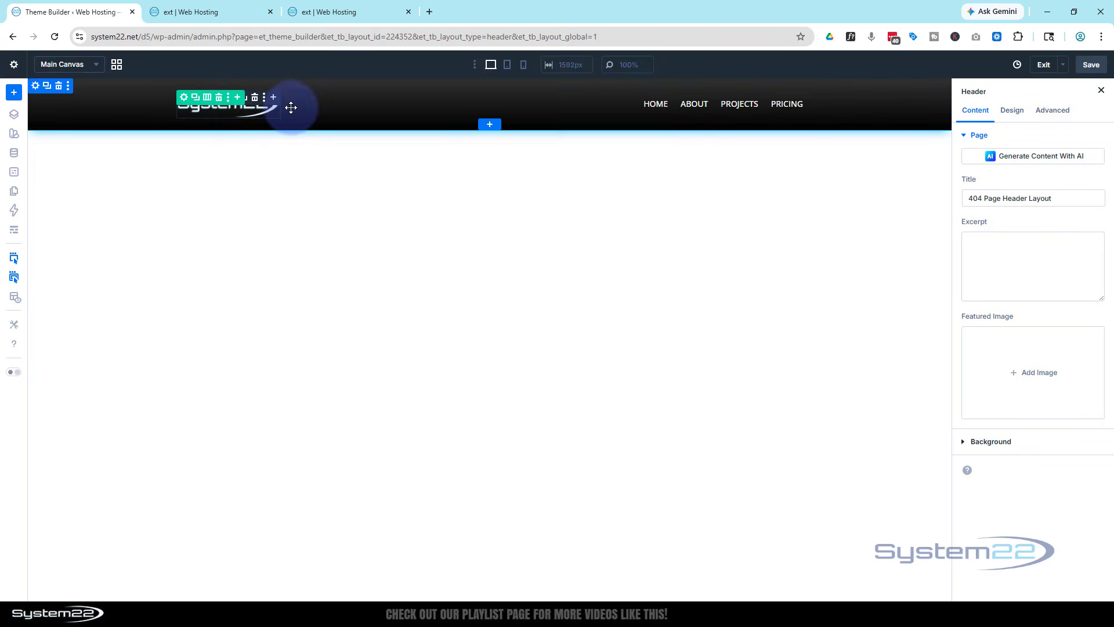
{"action": "mouse_move", "coordinate": [651, 107]}
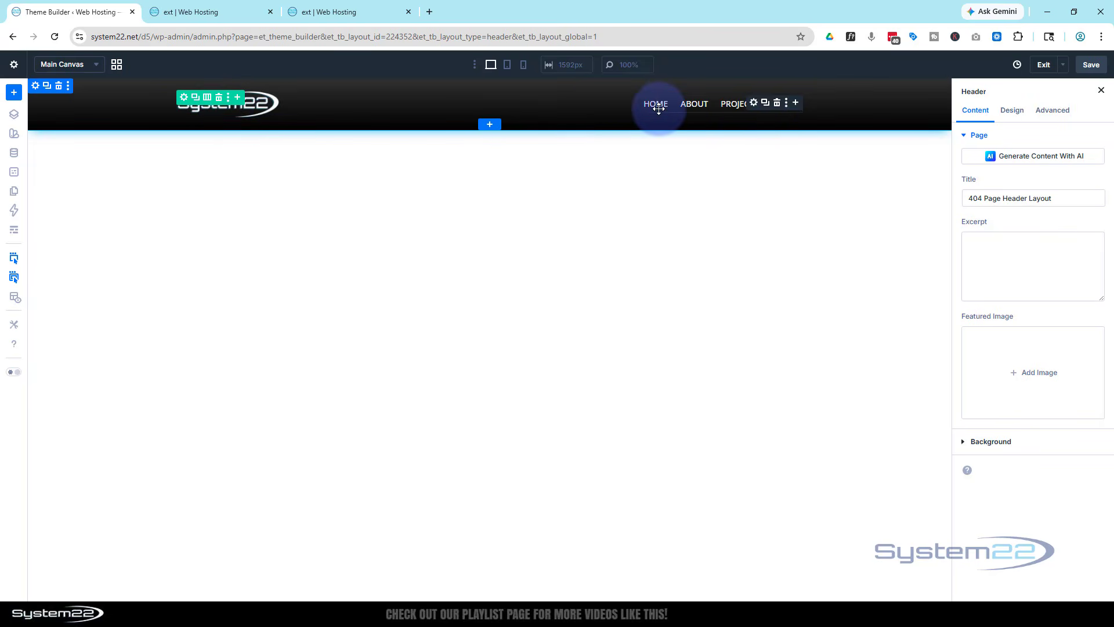
{"action": "left_click", "coordinate": [798, 105]}
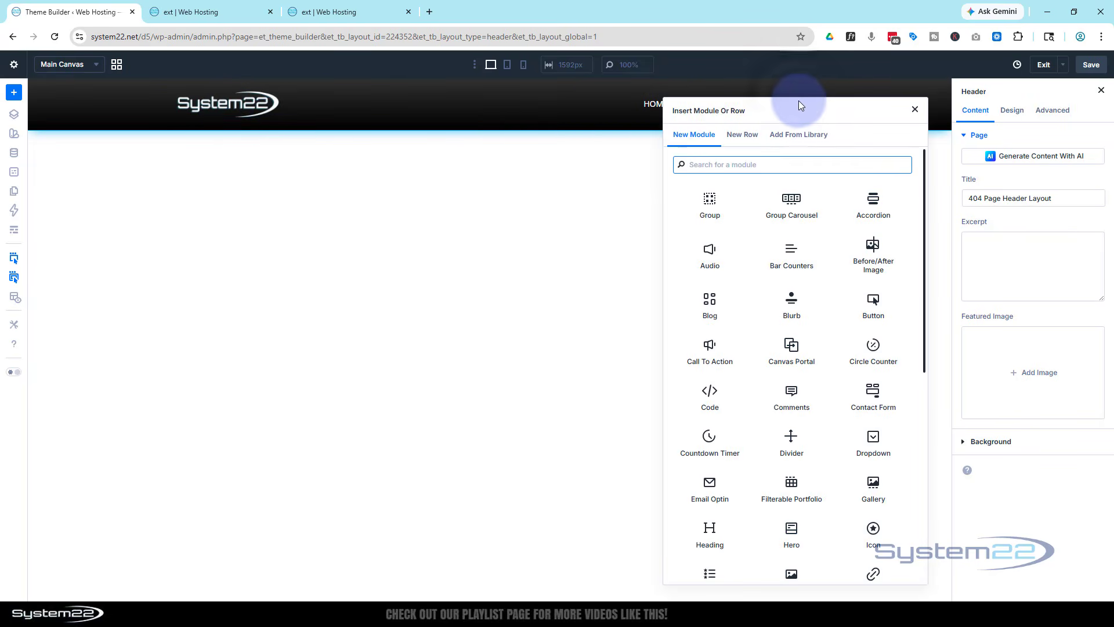
{"action": "left_click", "coordinate": [876, 309]}
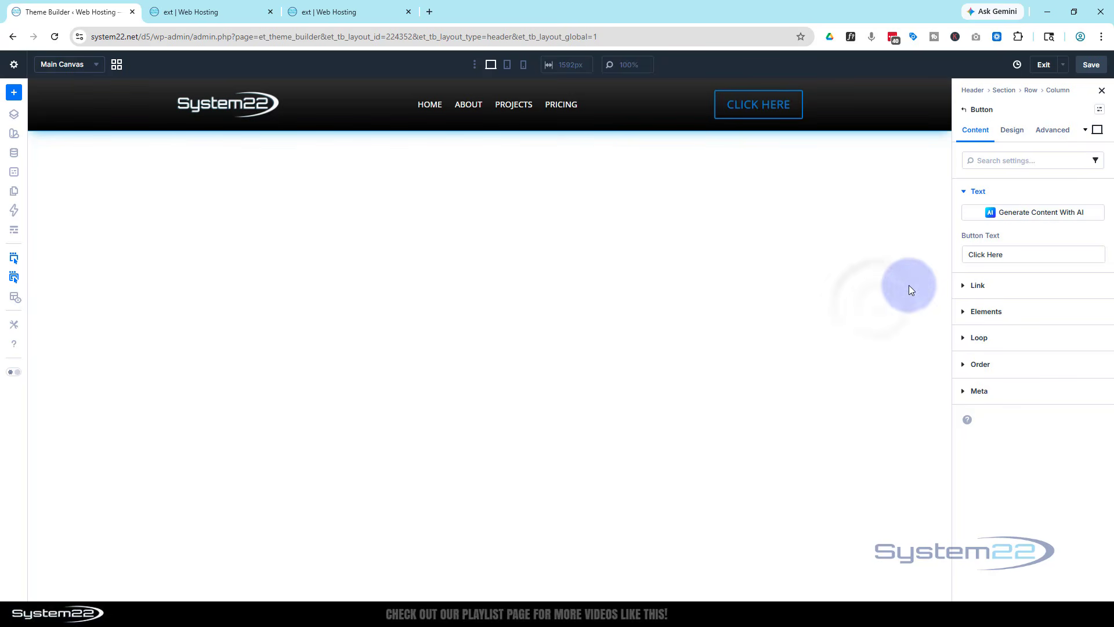
Set the new button's text to "Mega Menu"
{"action": "left_click", "coordinate": [978, 256]}
{"action": "triple_click", "coordinate": [978, 256]}
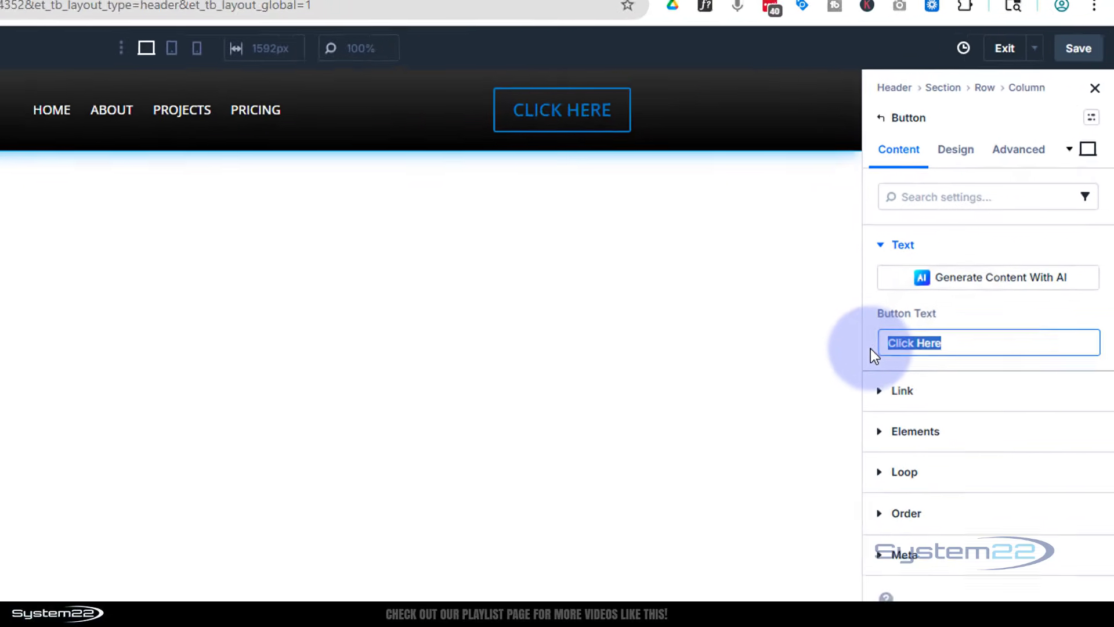
{"action": "type", "text": "Mega "}
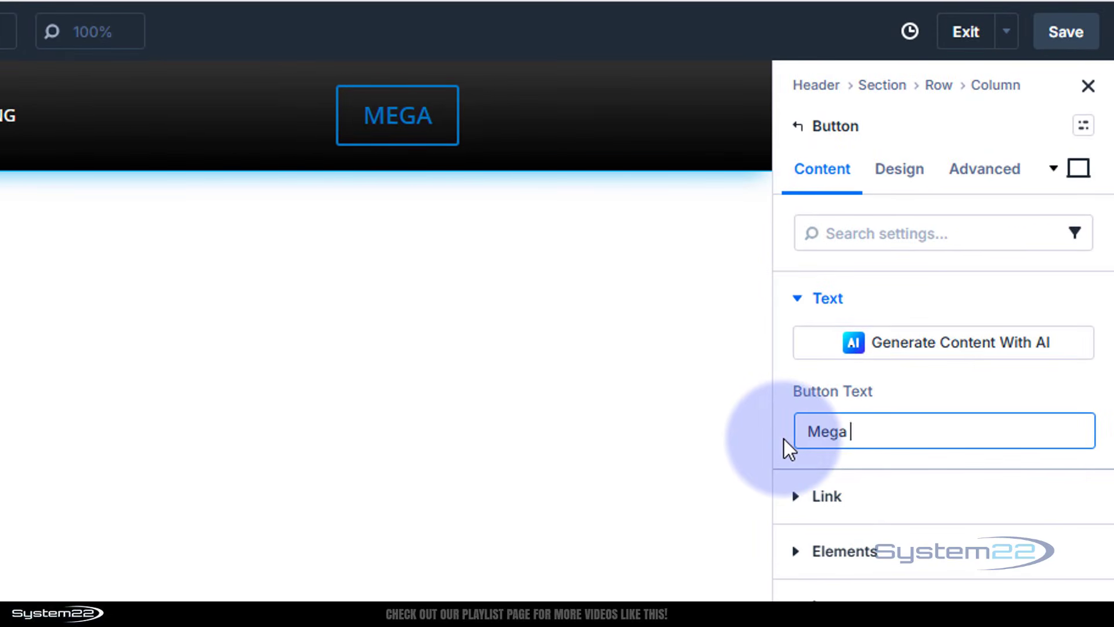
{"action": "type", "text": "Menu"}
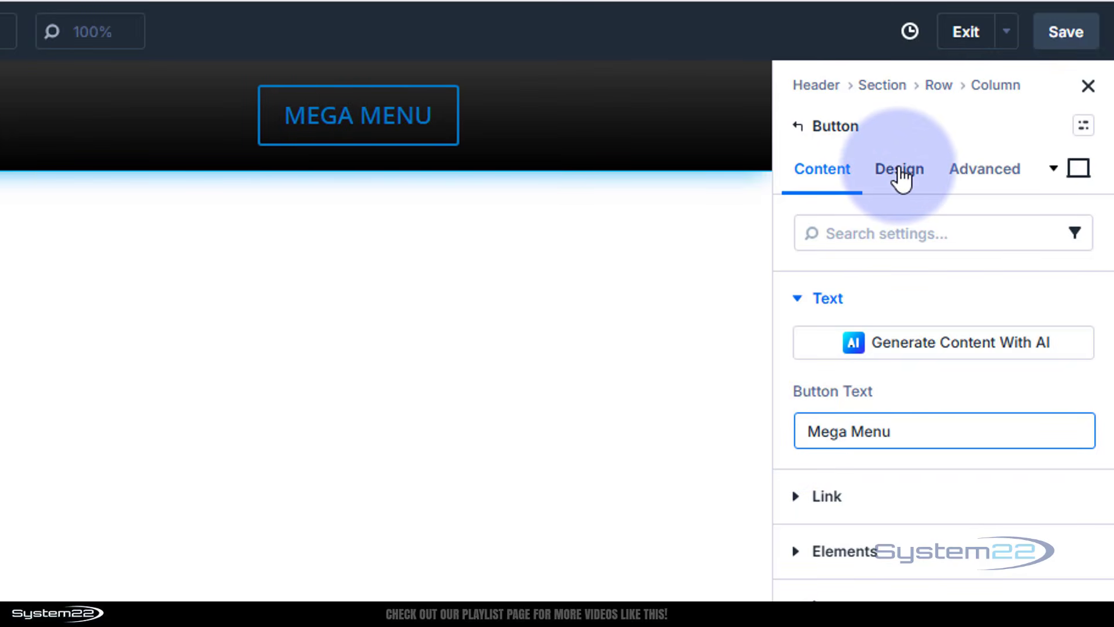
Round the Mega Menu button's border with a 30 px radius on all corners
{"action": "left_click", "coordinate": [901, 177]}
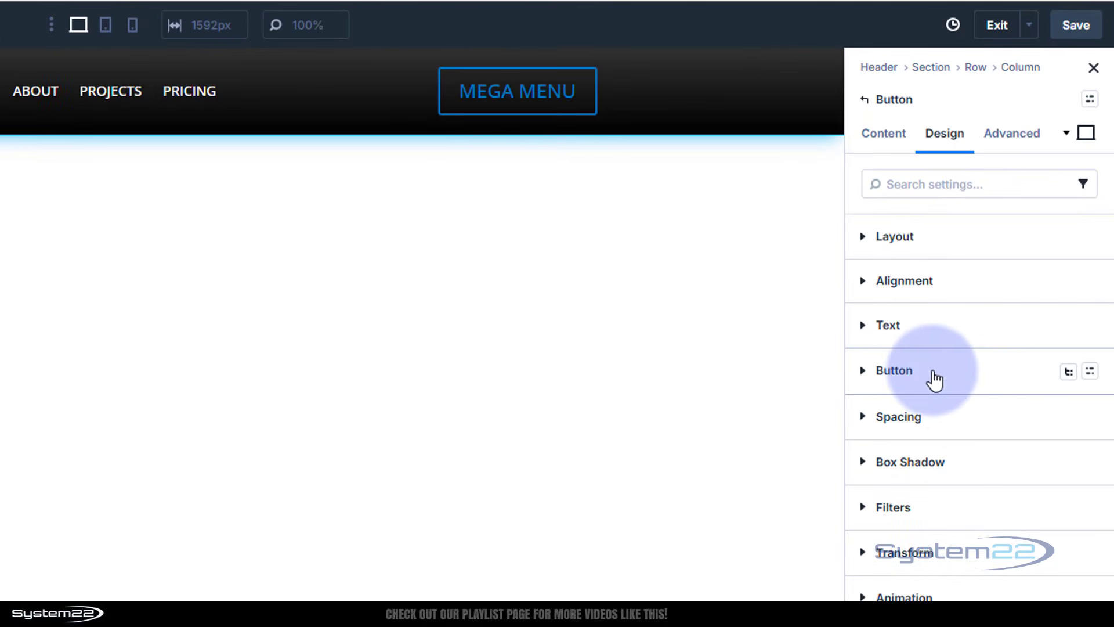
{"action": "left_click", "coordinate": [934, 378]}
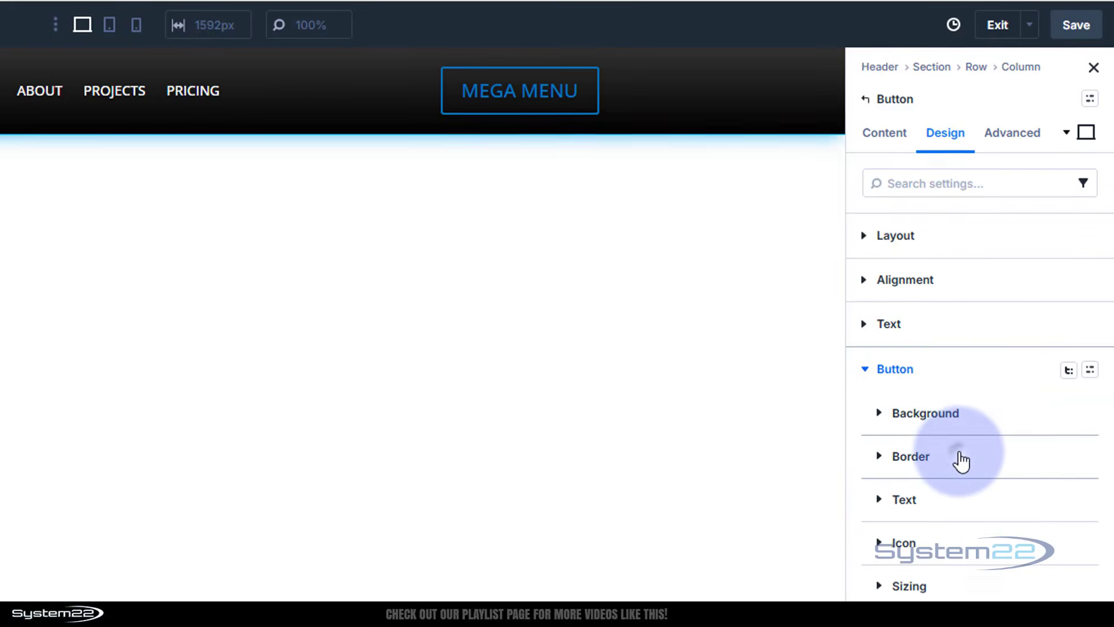
{"action": "left_click", "coordinate": [958, 458]}
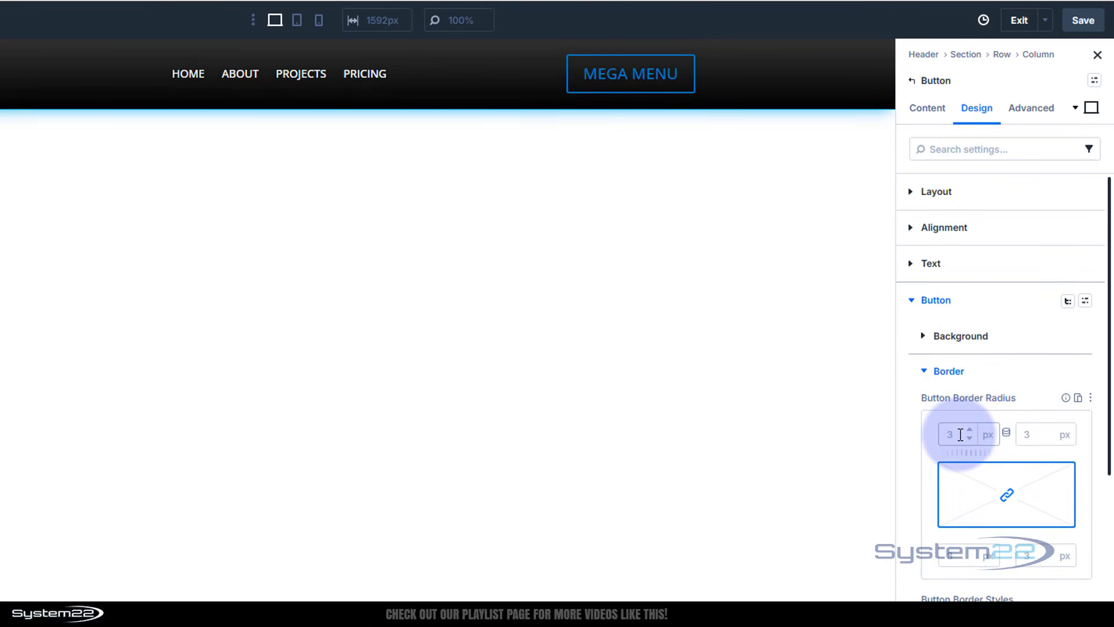
{"action": "left_click", "coordinate": [998, 531]}
{"action": "left_click", "coordinate": [996, 489]}
{"action": "left_click", "coordinate": [956, 437]}
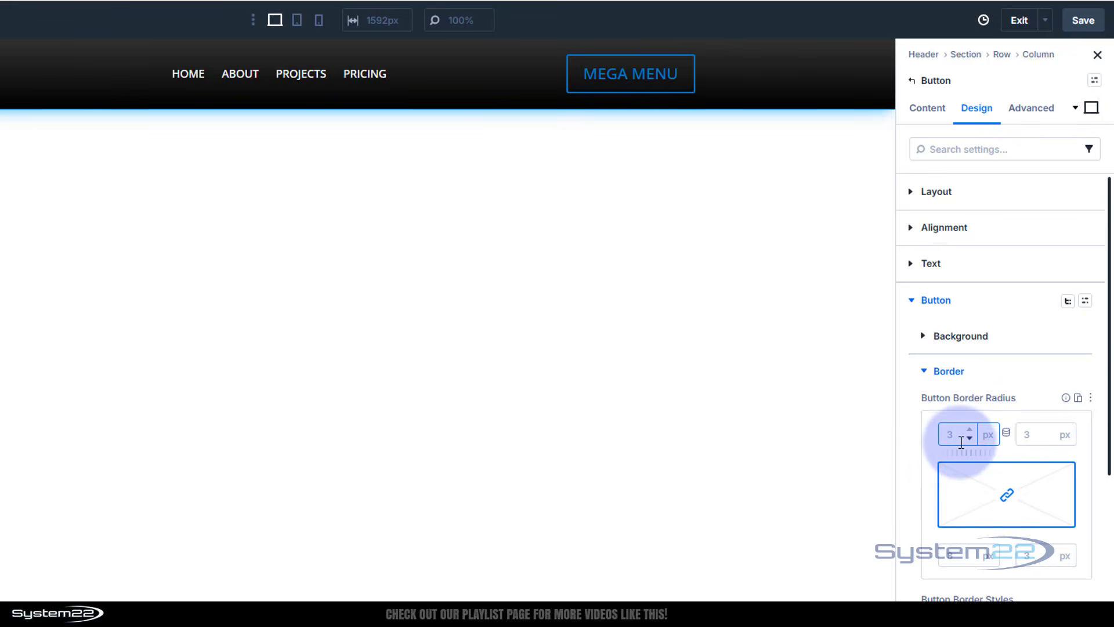
{"action": "type", "text": "0"}
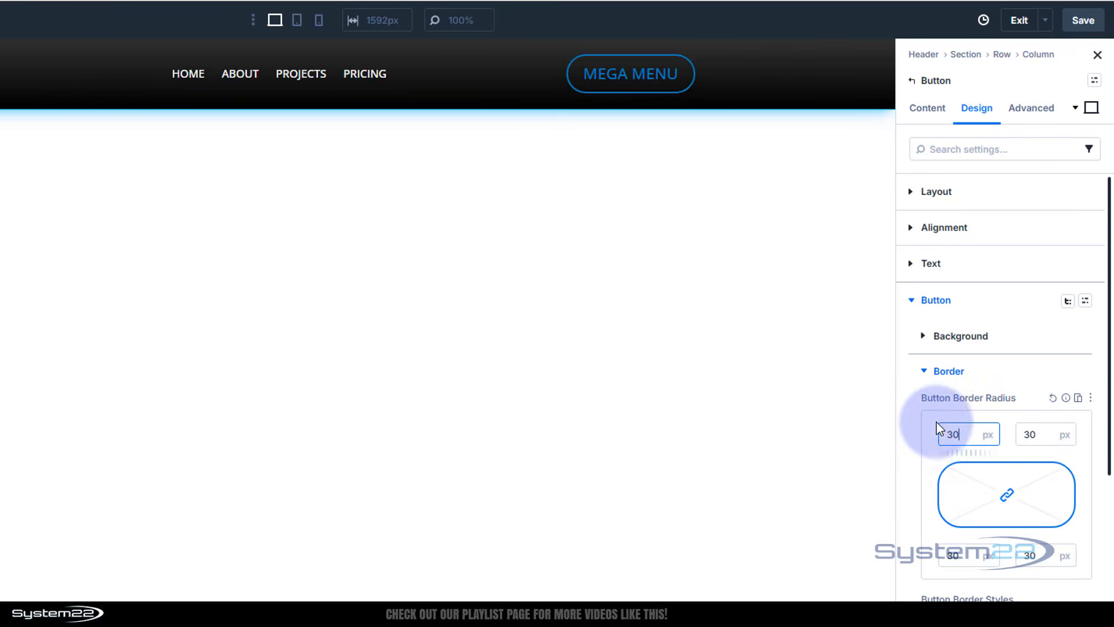
Set the Mega Menu button's text size to 14 px
{"action": "scroll", "coordinate": [965, 348], "scroll_direction": "down", "scroll_amount": 3}
{"action": "scroll", "coordinate": [965, 360], "scroll_direction": "down", "scroll_amount": 6}
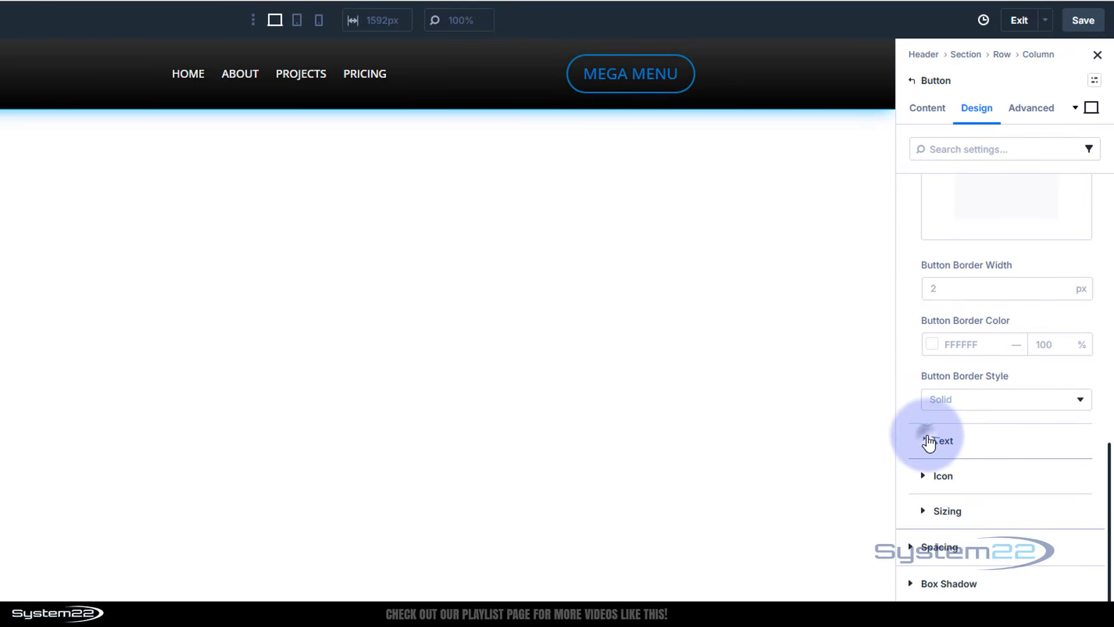
{"action": "left_click", "coordinate": [928, 442]}
{"action": "left_click", "coordinate": [943, 334]}
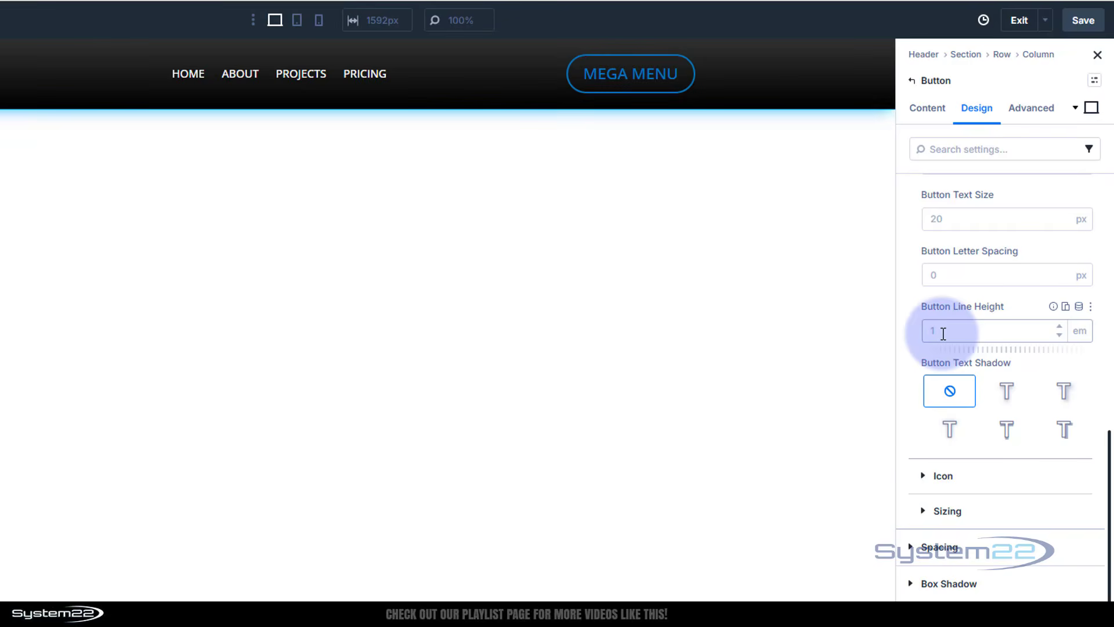
{"action": "left_click", "coordinate": [955, 219]}
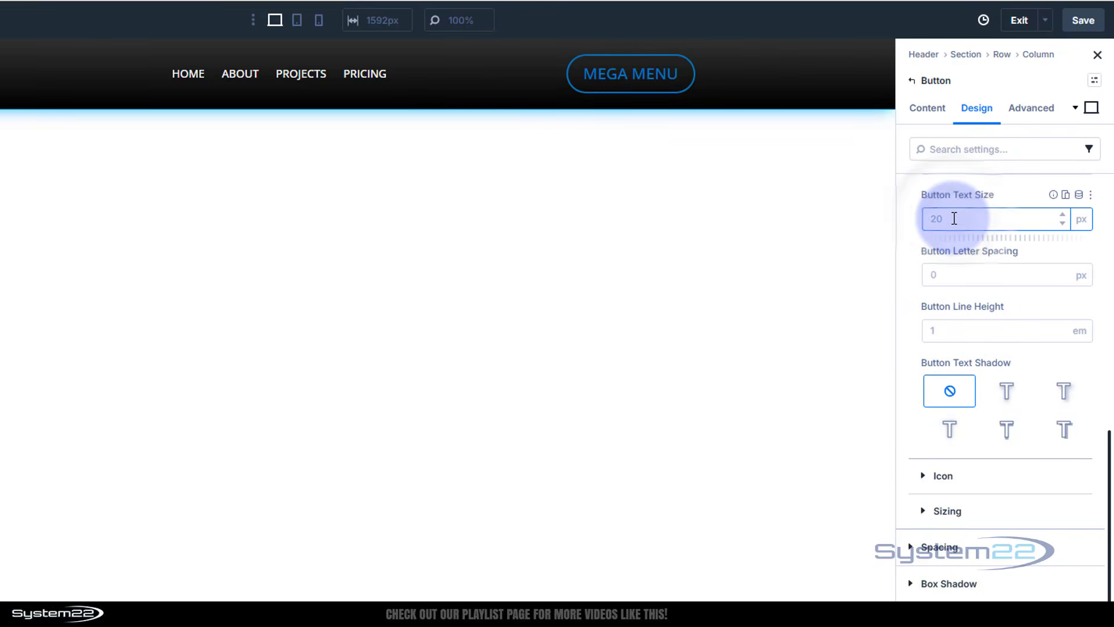
{"action": "type", "text": "14"}
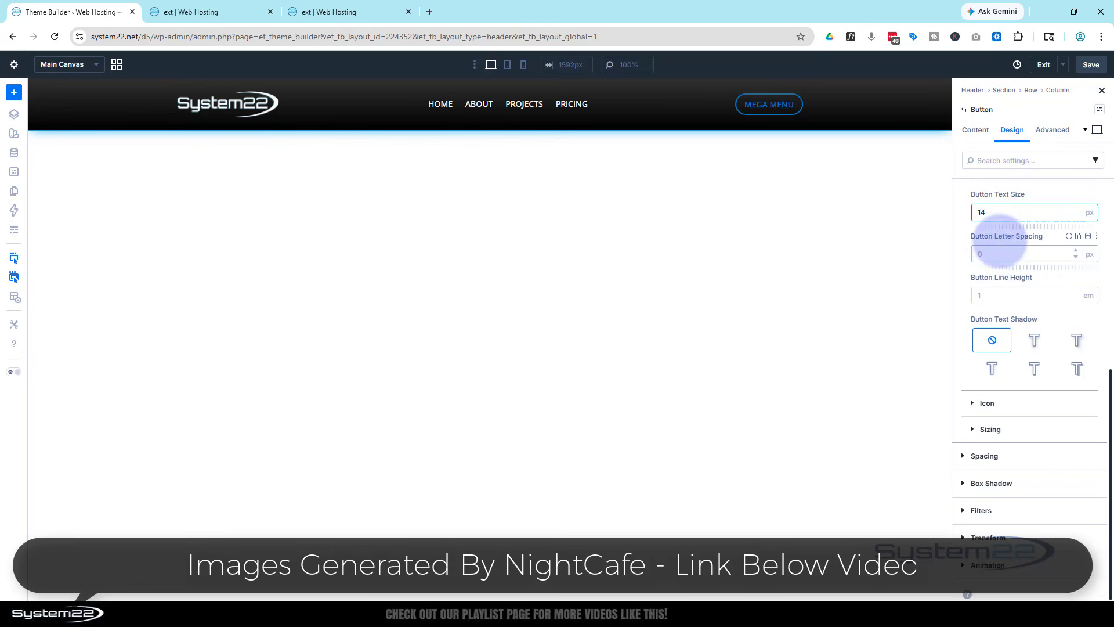
{"action": "scroll", "coordinate": [1013, 210], "scroll_direction": "up", "scroll_amount": 4}
{"action": "scroll", "coordinate": [1016, 210], "scroll_direction": "up", "scroll_amount": 3}
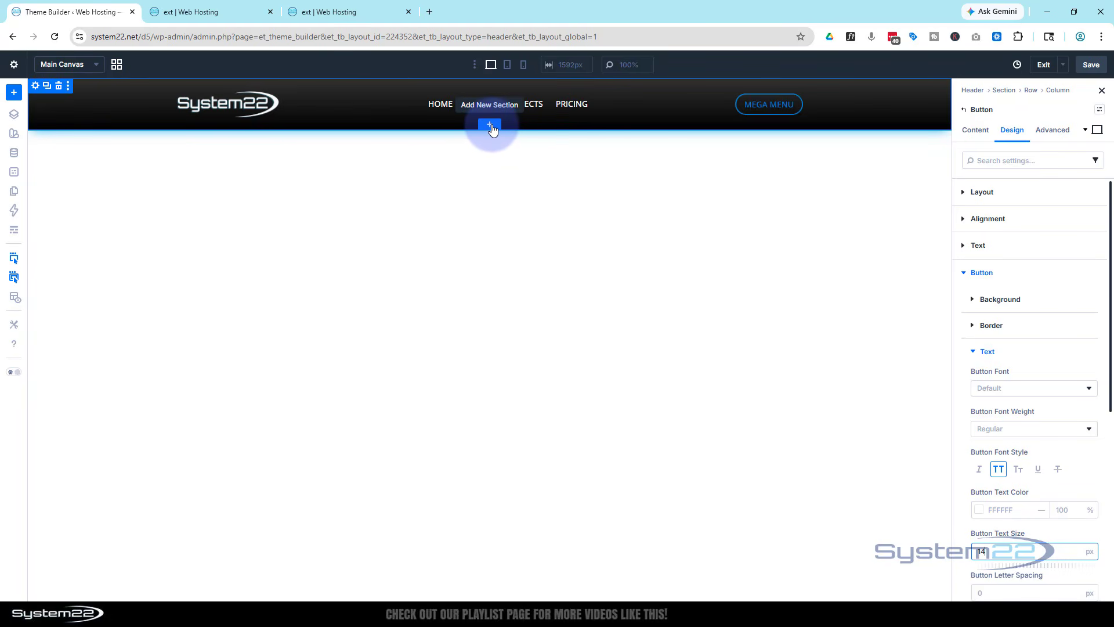
Insert a new section with four equal columns below the header section and add a Heading module to its first column
{"action": "left_click", "coordinate": [490, 126]}
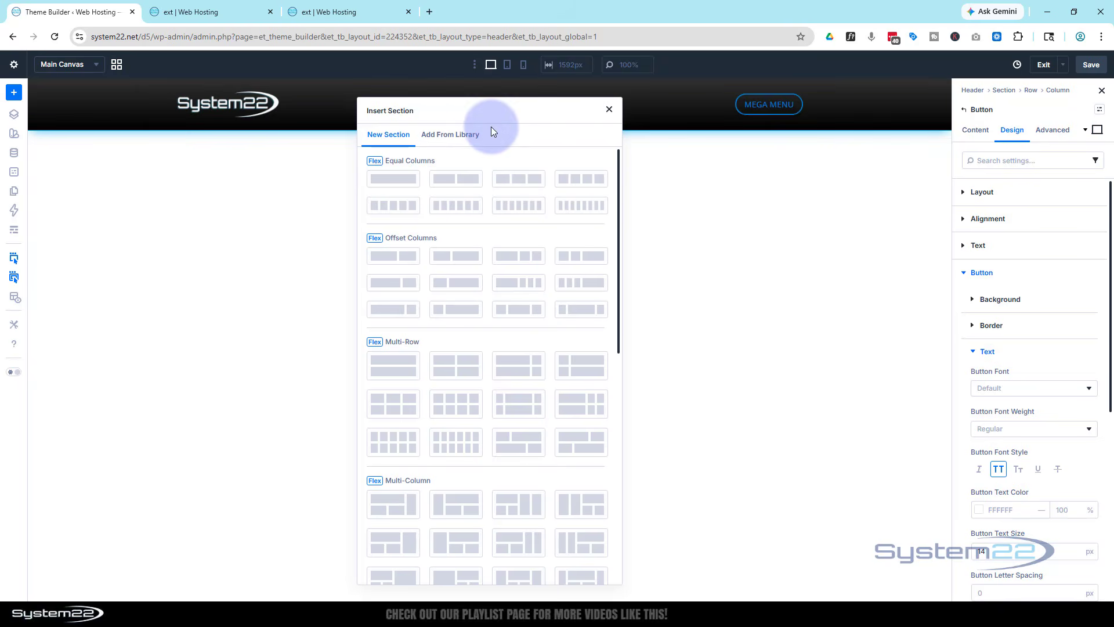
{"action": "left_click", "coordinate": [581, 179]}
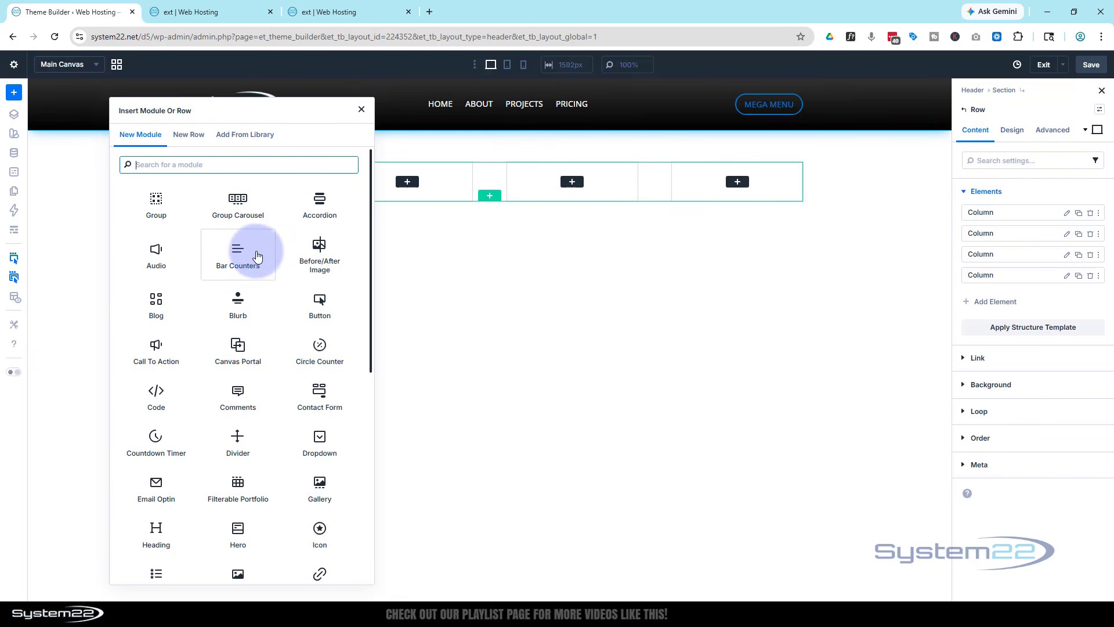
{"action": "scroll", "coordinate": [258, 255], "scroll_direction": "down", "scroll_amount": 1}
{"action": "scroll", "coordinate": [259, 254], "scroll_direction": "down", "scroll_amount": 5}
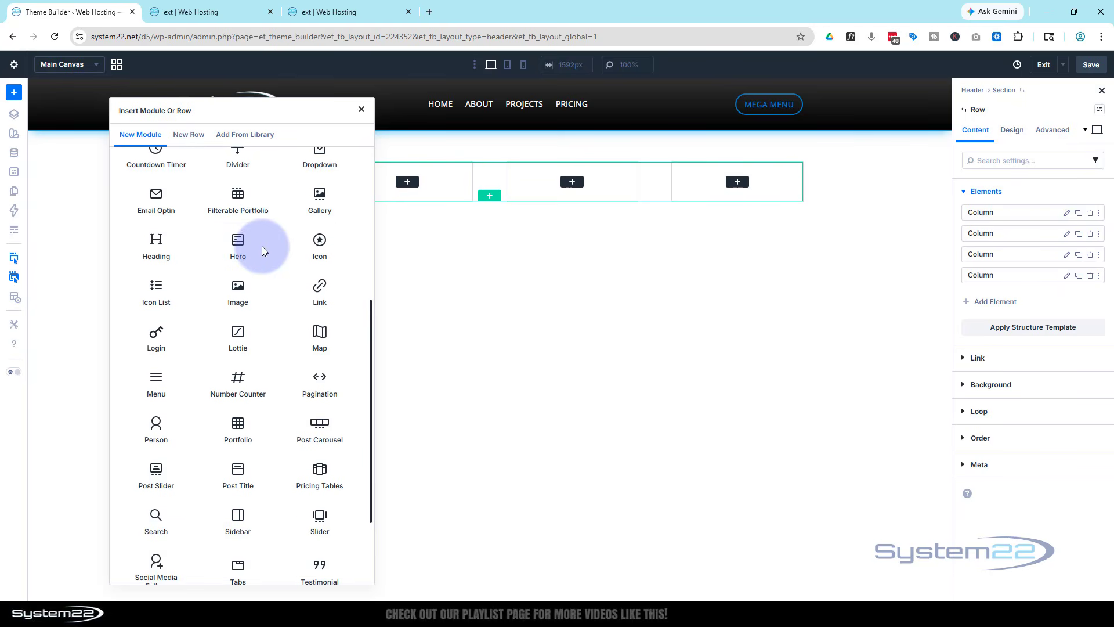
{"action": "scroll", "coordinate": [262, 246], "scroll_direction": "up", "scroll_amount": 2}
{"action": "left_click", "coordinate": [155, 300]}
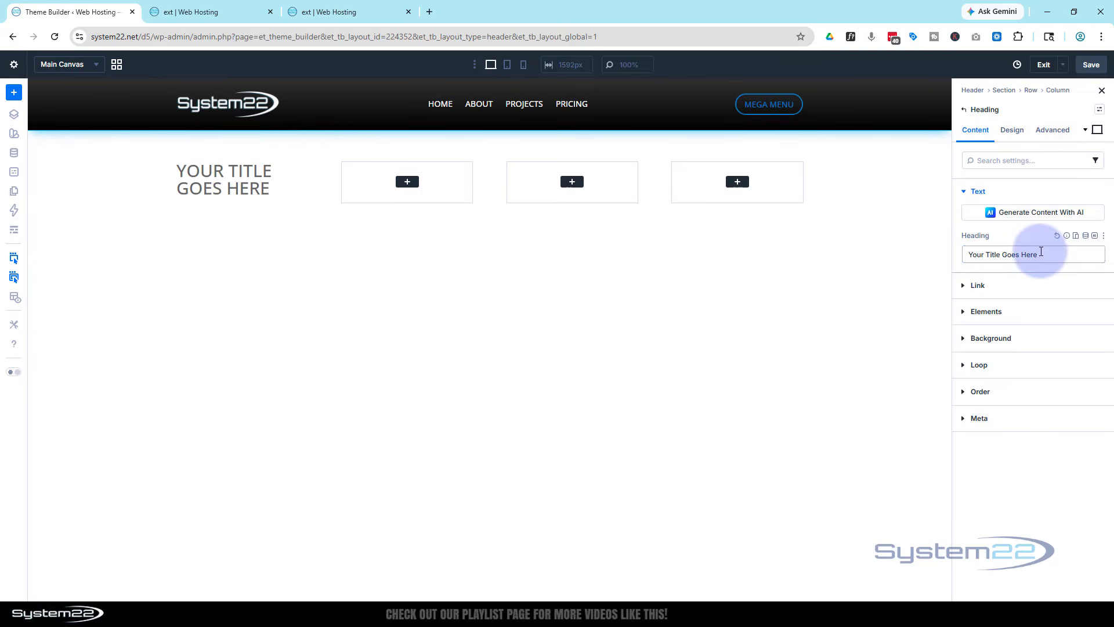
Replace the new heading's placeholder text with "Option 1"
{"action": "left_click_drag", "start_coordinate": [1039, 254], "coordinate": [970, 253]}
{"action": "type", "text": "op"}
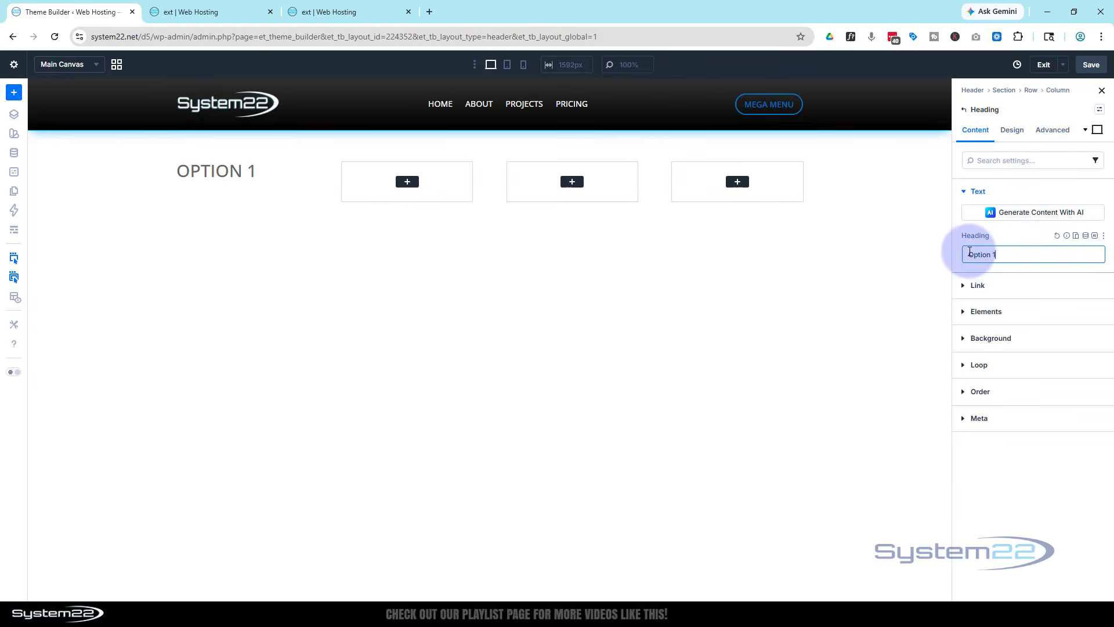
{"action": "left_click", "coordinate": [891, 259]}
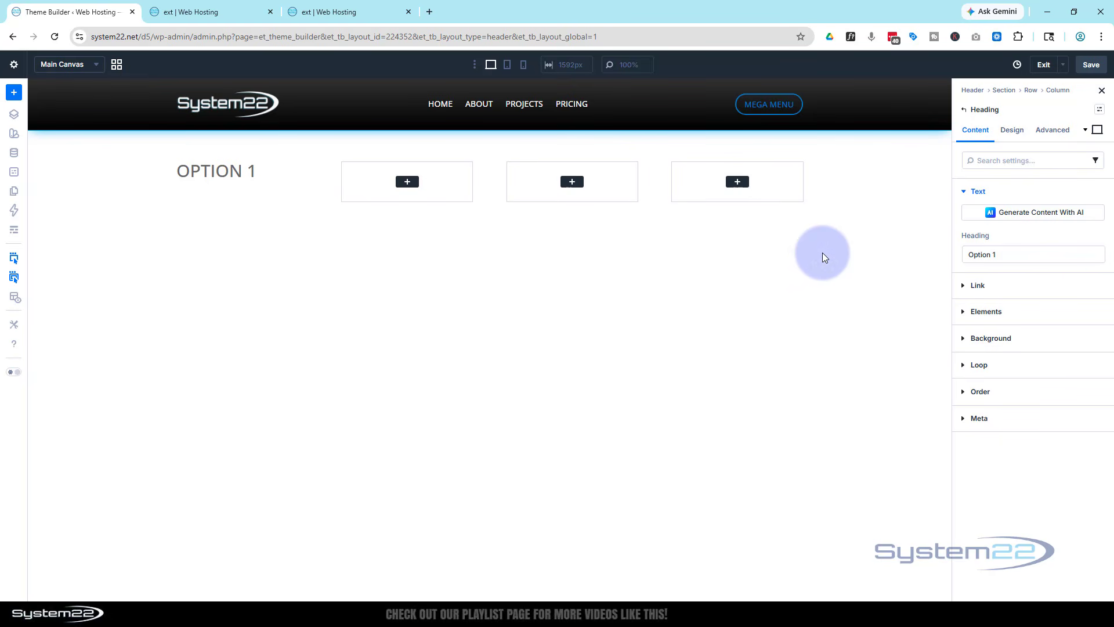
Add a background gradient to the four-column section and set its first stop to dark grey 3C3C3C
{"action": "mouse_move", "coordinate": [110, 152]}
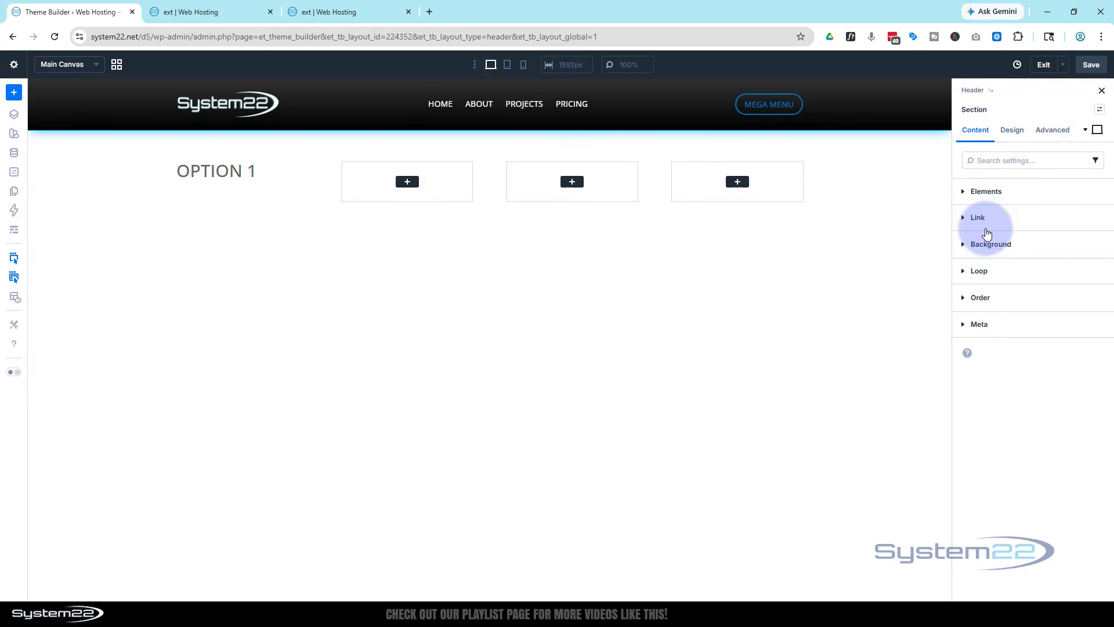
{"action": "left_click", "coordinate": [991, 244]}
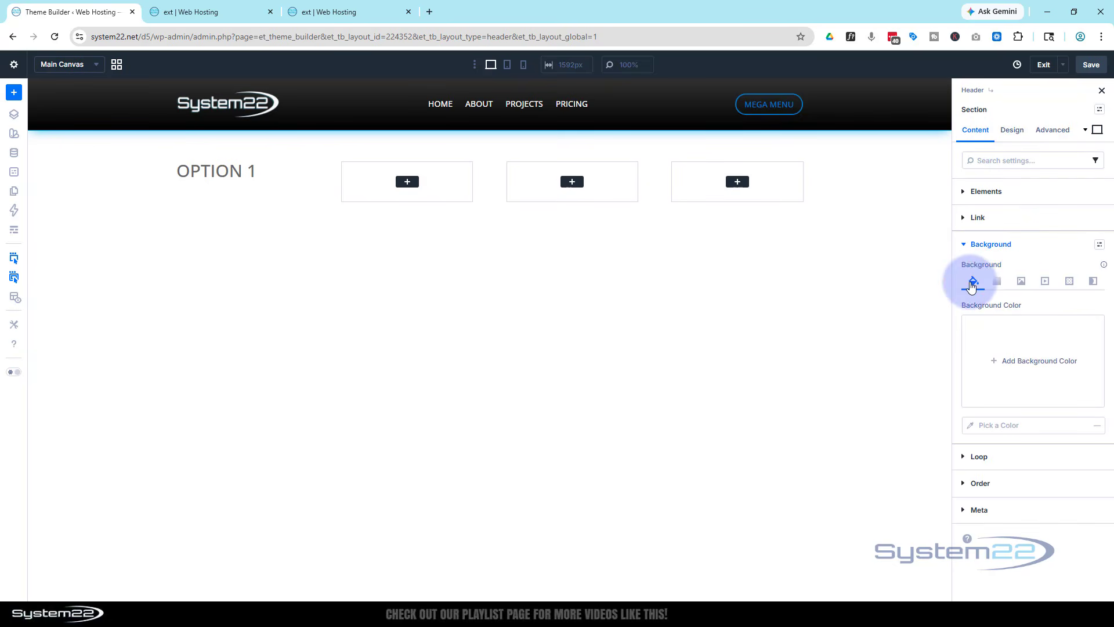
{"action": "left_click", "coordinate": [998, 282]}
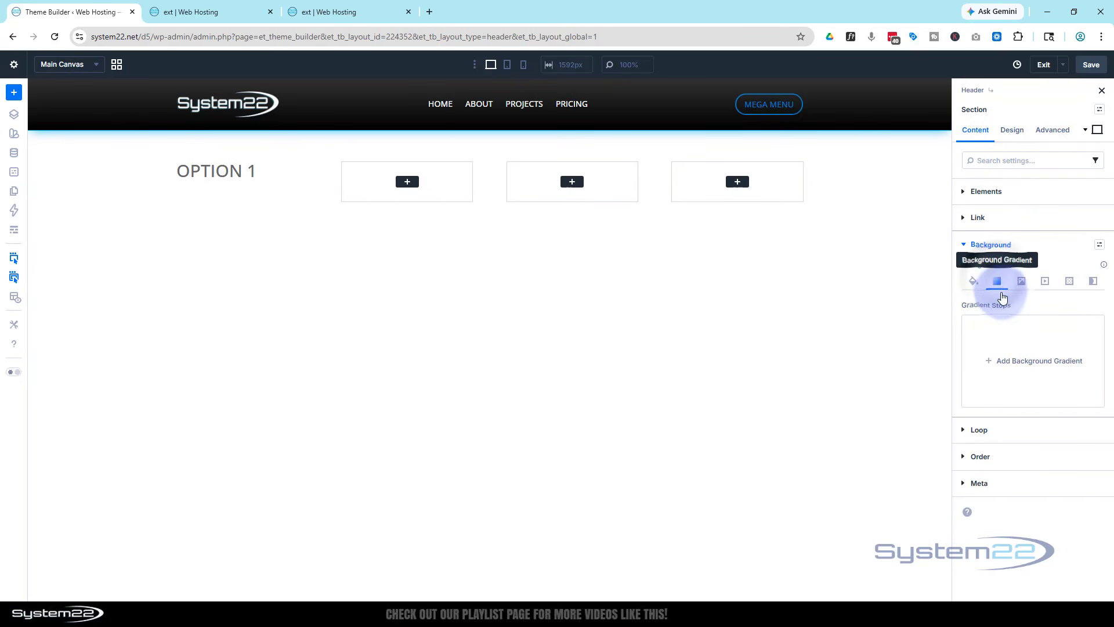
{"action": "left_click", "coordinate": [1027, 361]}
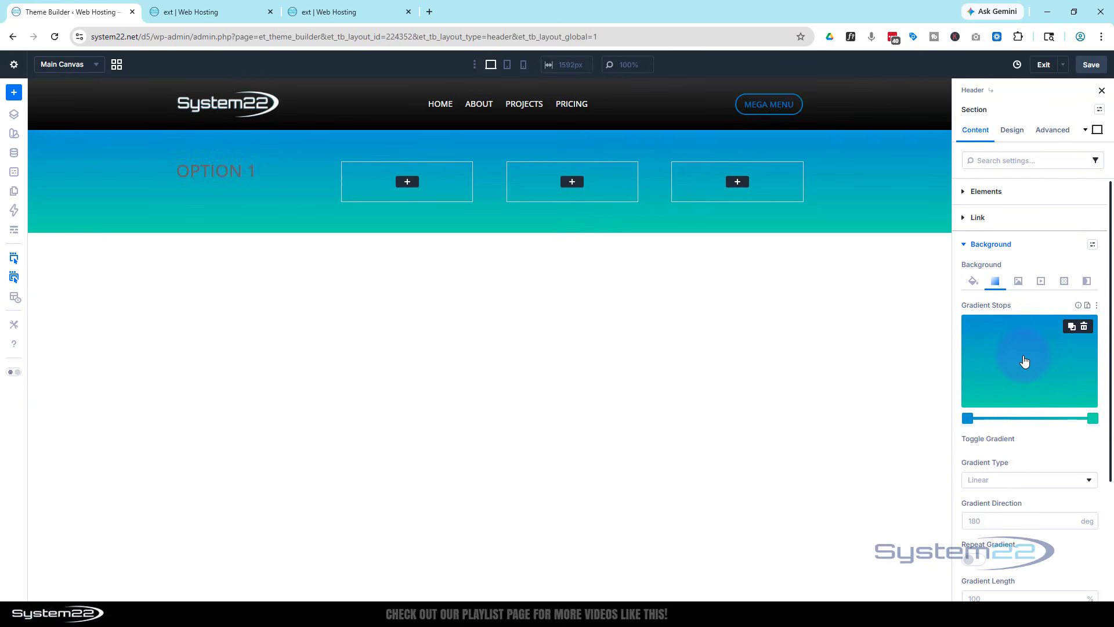
{"action": "left_click", "coordinate": [967, 419]}
{"action": "left_click_drag", "start_coordinate": [840, 360], "coordinate": [792, 362]}
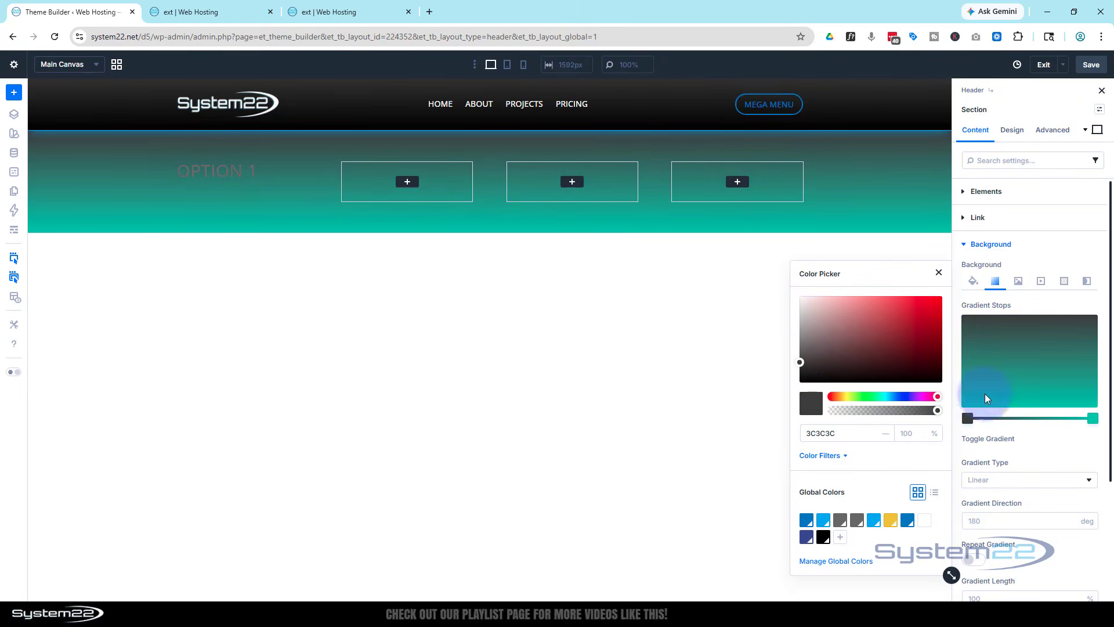
Set the end stop of the section's background gradient to black 000000
{"action": "left_click", "coordinate": [1093, 419]}
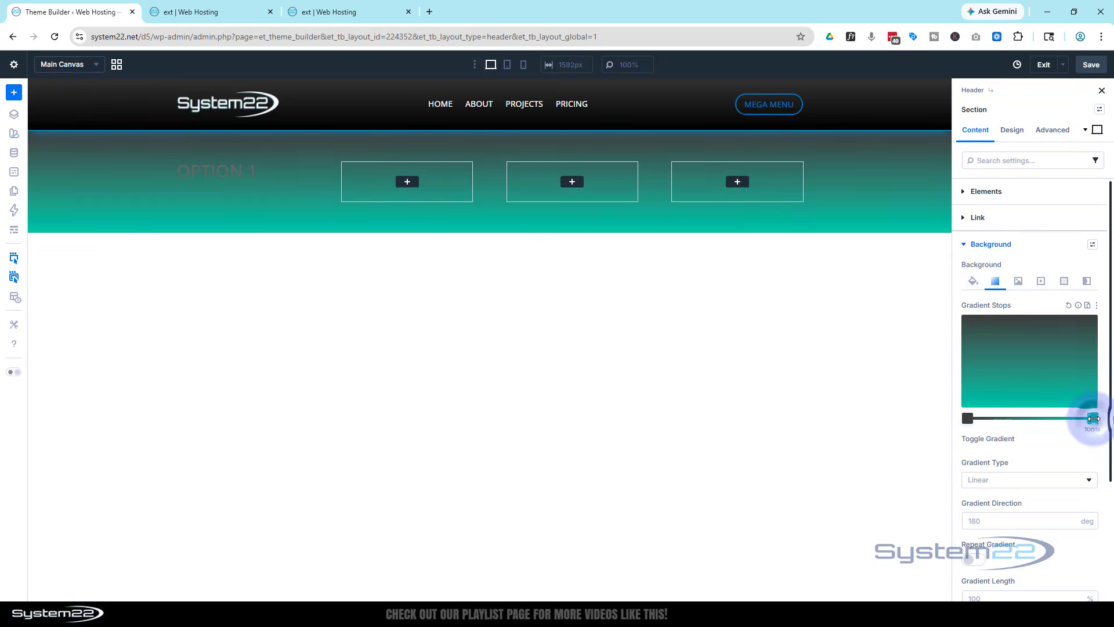
{"action": "left_click_drag", "start_coordinate": [821, 369], "coordinate": [781, 390]}
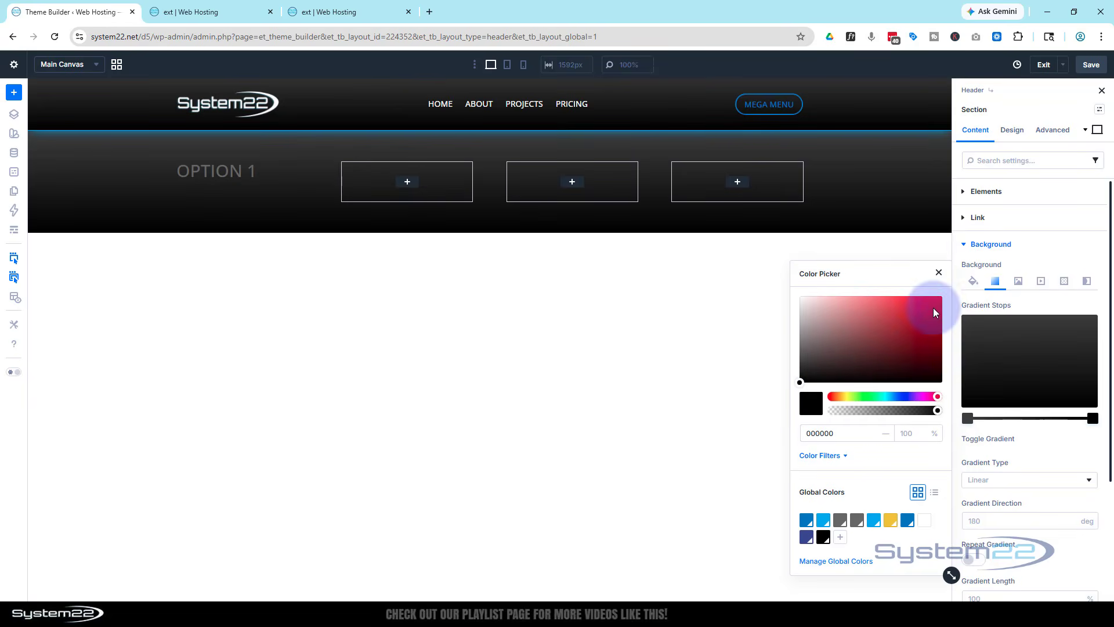
{"action": "left_click", "coordinate": [940, 273]}
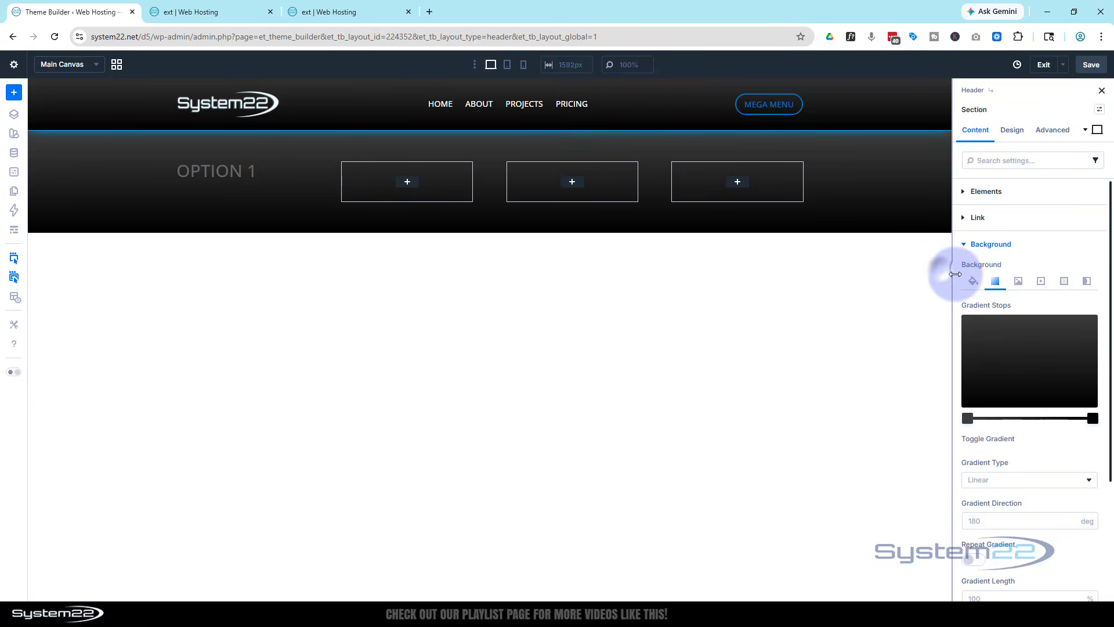
Change the Option 1 heading's level to H3
{"action": "left_click", "coordinate": [258, 170]}
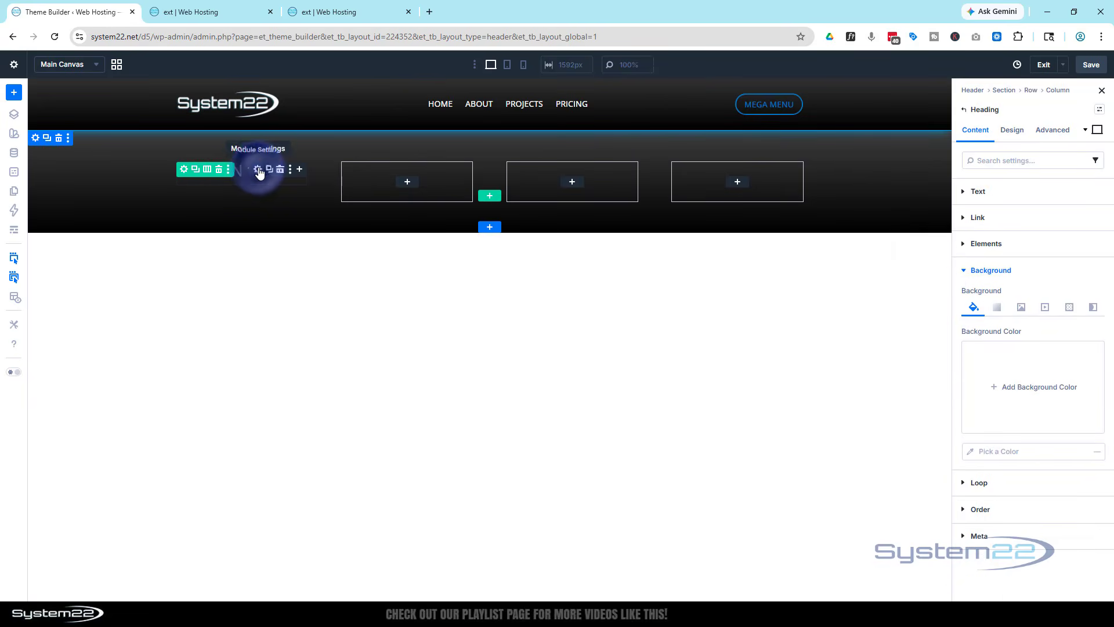
{"action": "left_click", "coordinate": [1012, 132]}
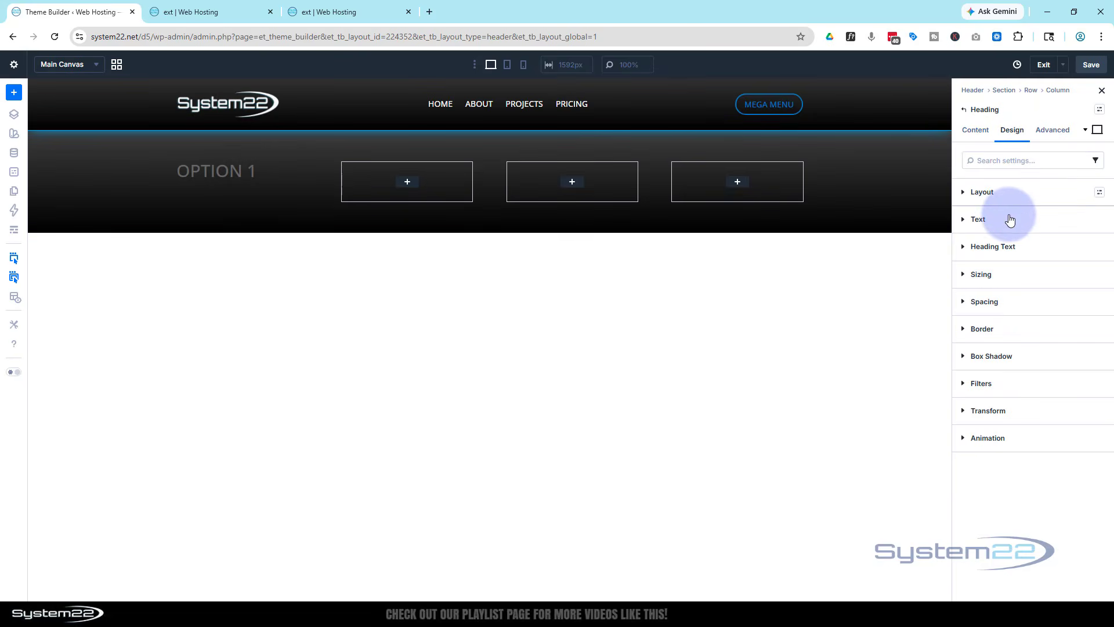
{"action": "left_click", "coordinate": [1007, 247]}
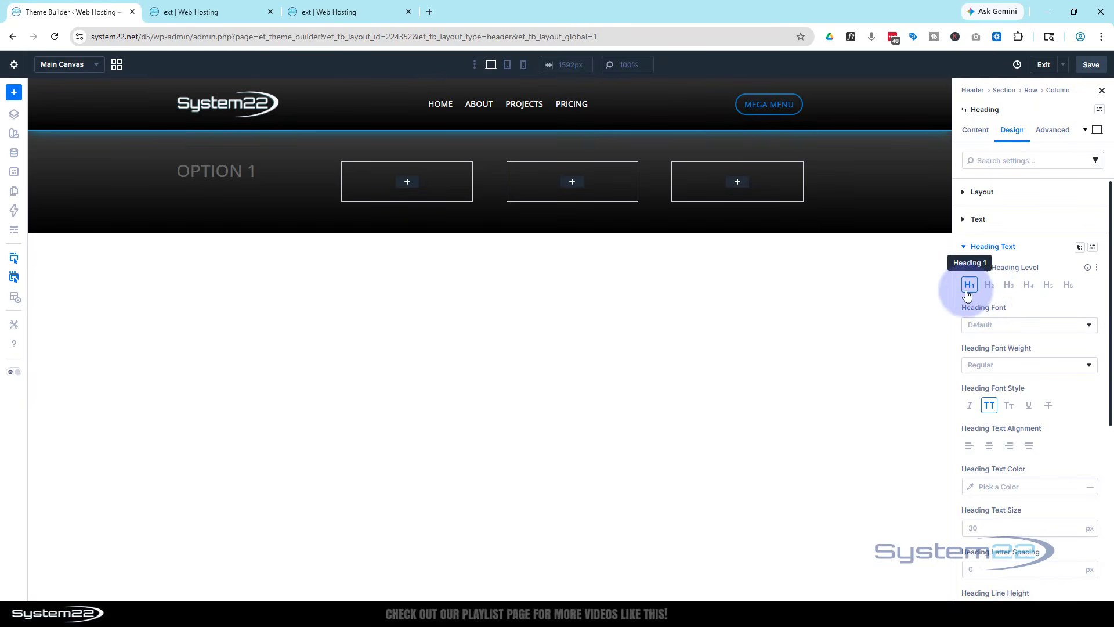
{"action": "left_click", "coordinate": [1012, 288]}
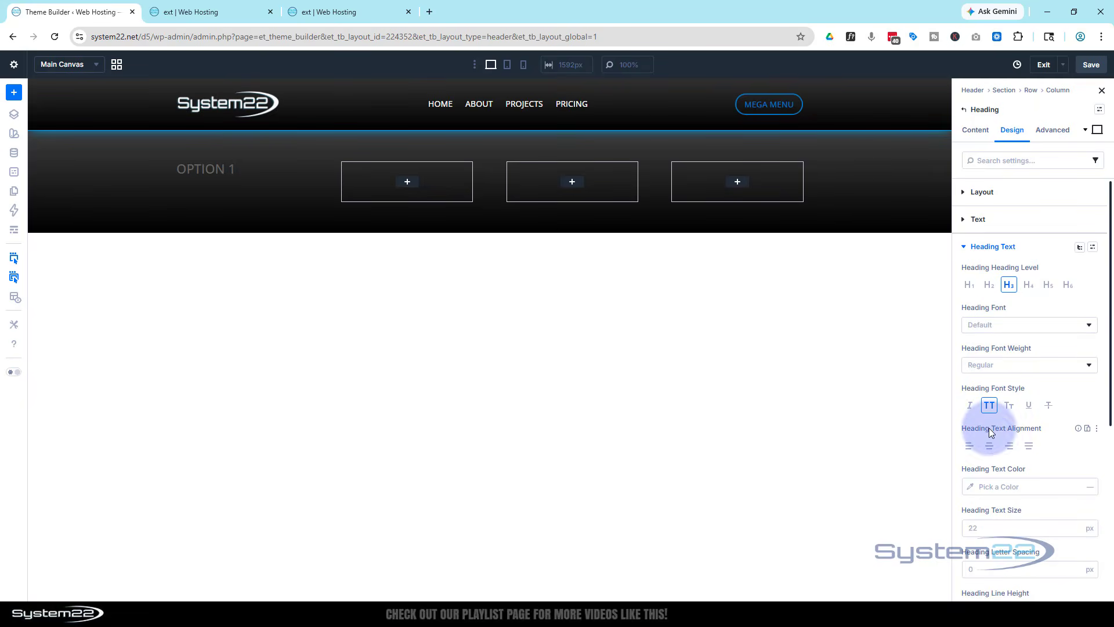
Set the Option 1 heading's text color to white FFFFFF and its text size to 16 px
{"action": "left_click", "coordinate": [991, 447]}
{"action": "left_click", "coordinate": [970, 486]}
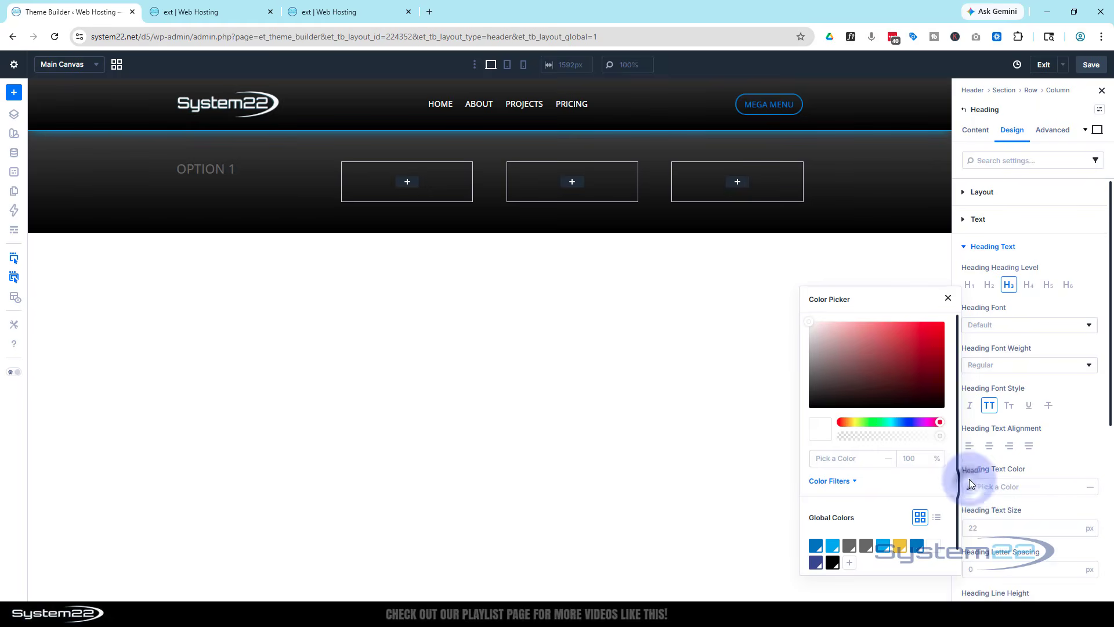
{"action": "left_click_drag", "start_coordinate": [859, 357], "coordinate": [779, 302]}
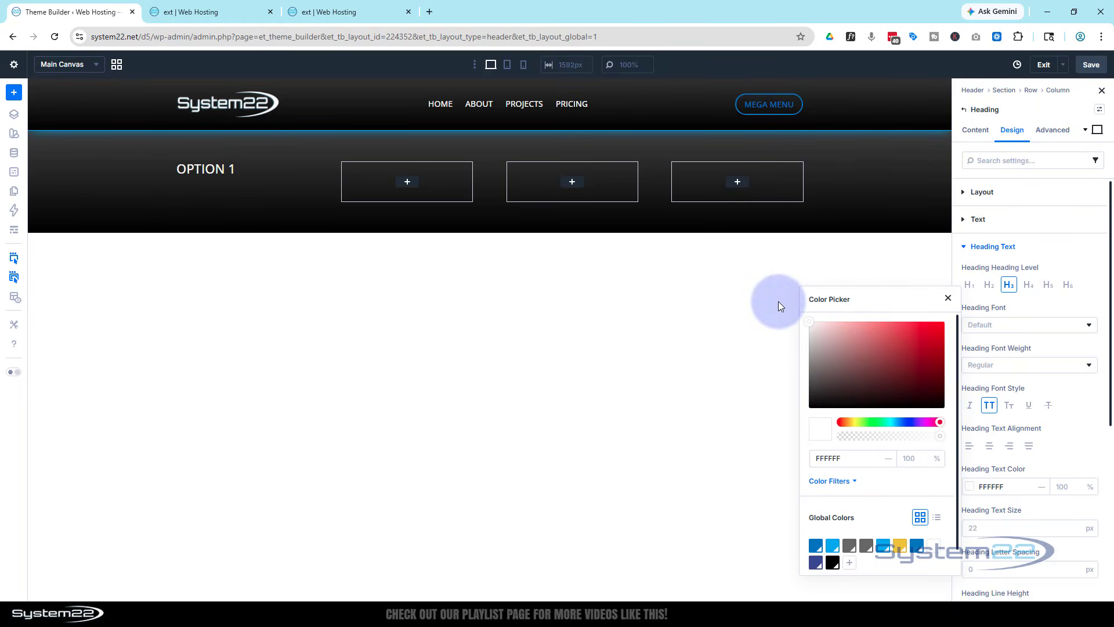
{"action": "left_click", "coordinate": [1057, 448]}
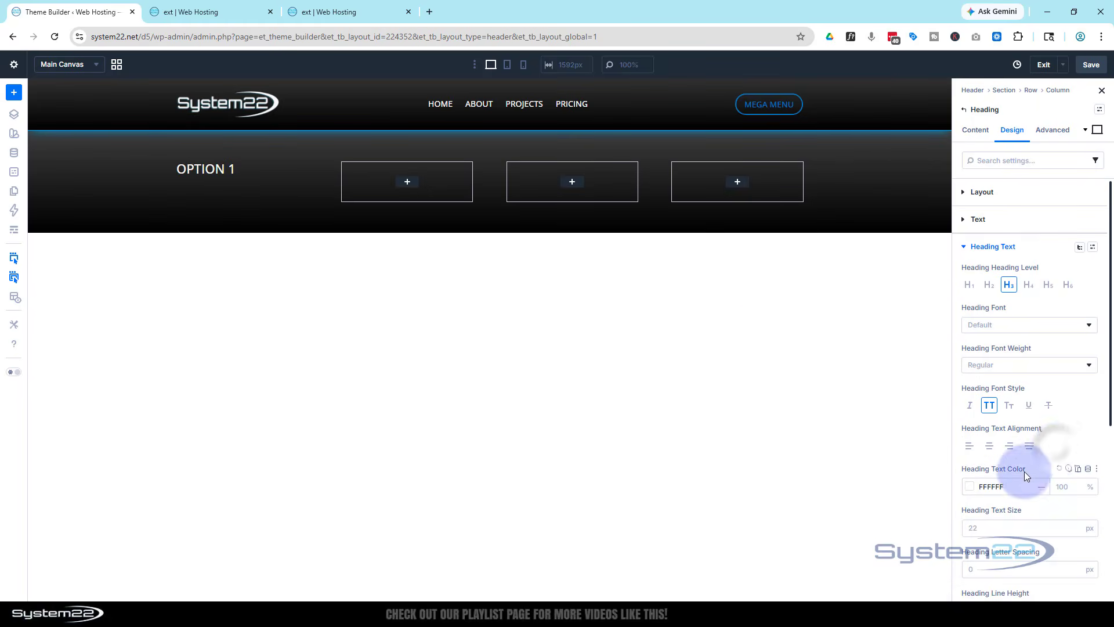
{"action": "scroll", "coordinate": [961, 423], "scroll_direction": "down", "scroll_amount": 2}
{"action": "left_click", "coordinate": [970, 410]}
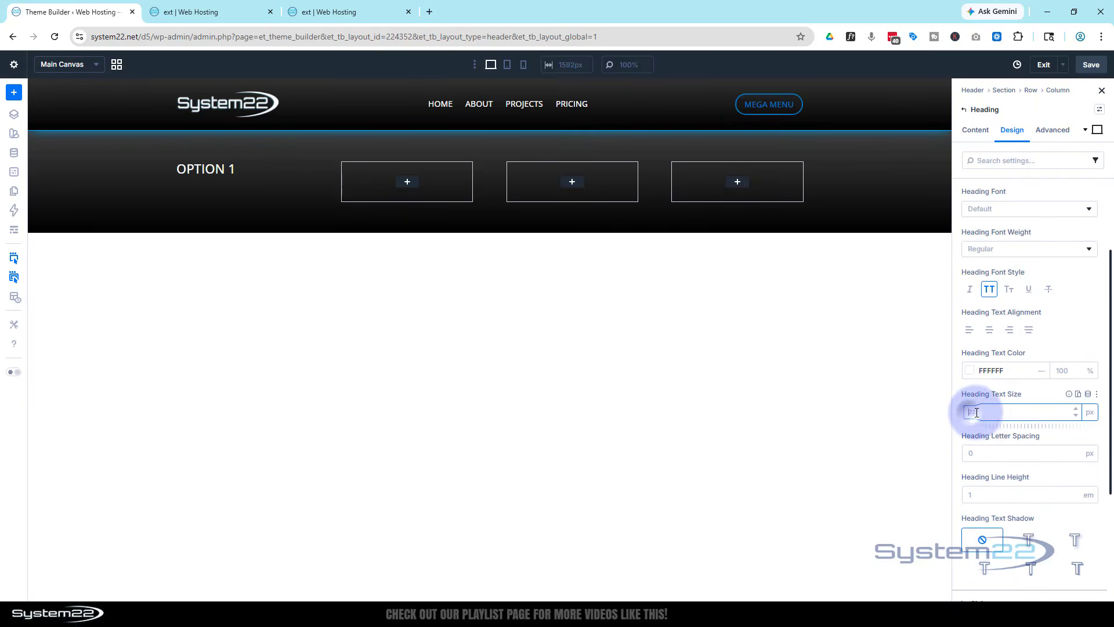
{"action": "type", "text": "16"}
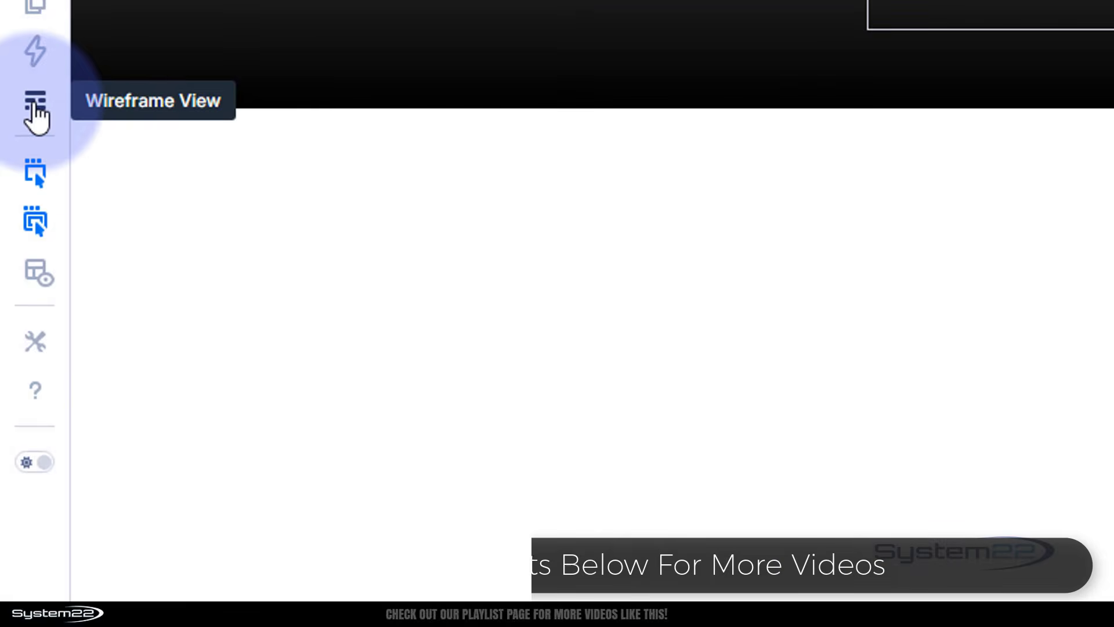
Switch to the wireframe view and duplicate the Option 1 heading into the other three columns of the row
{"action": "left_click", "coordinate": [36, 120]}
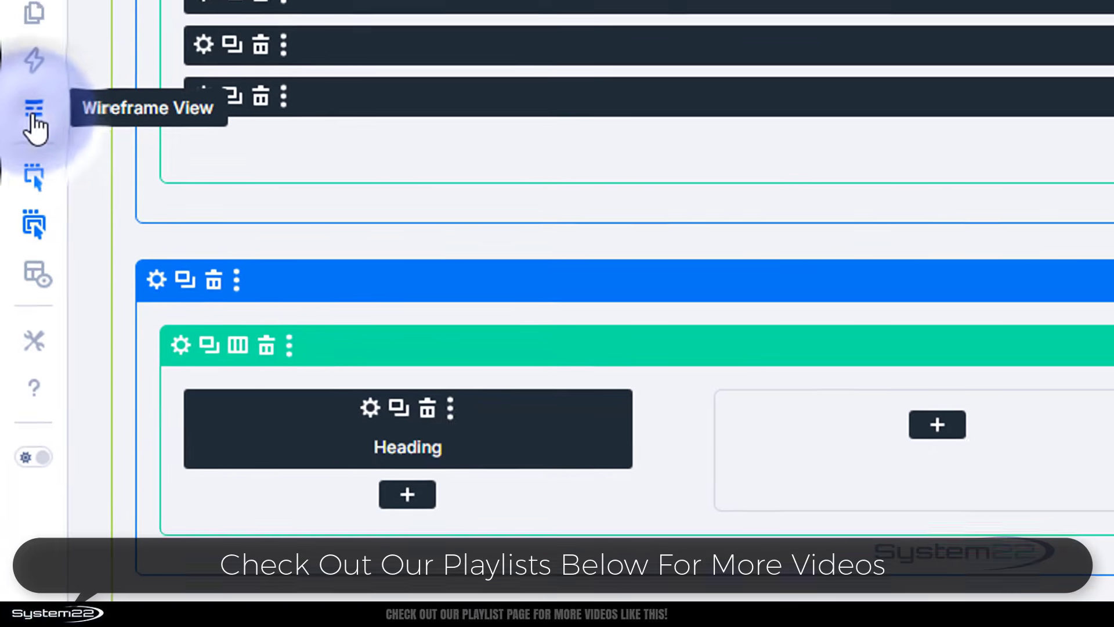
{"action": "left_click", "coordinate": [150, 352]}
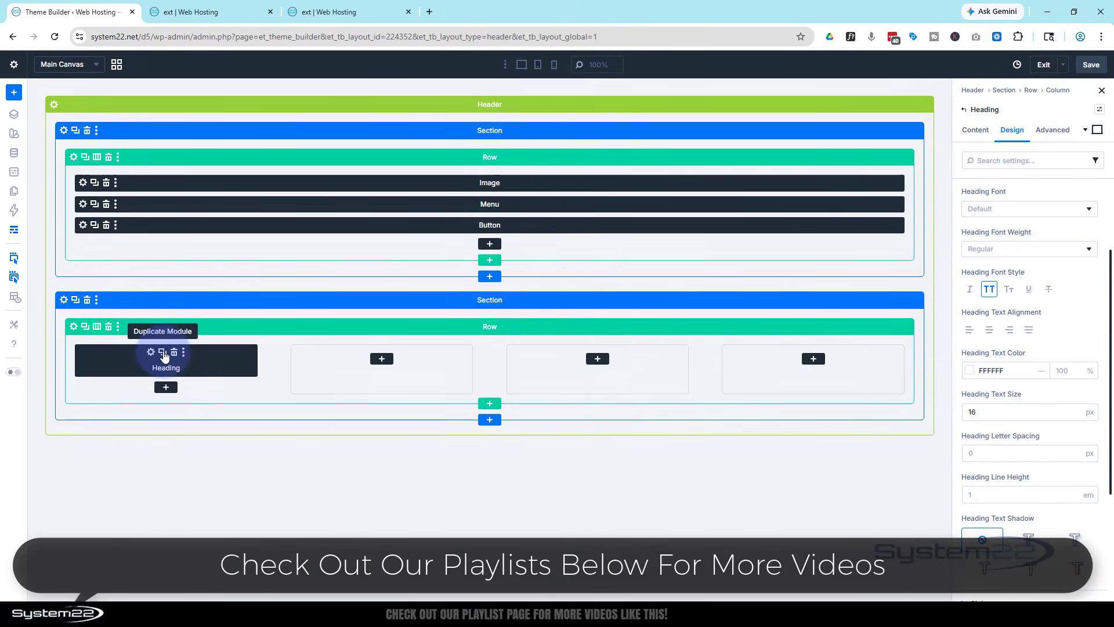
{"action": "left_click", "coordinate": [162, 352]}
{"action": "left_click_drag", "start_coordinate": [225, 362], "coordinate": [790, 364]}
{"action": "left_click", "coordinate": [378, 354]}
{"action": "left_click", "coordinate": [598, 355]}
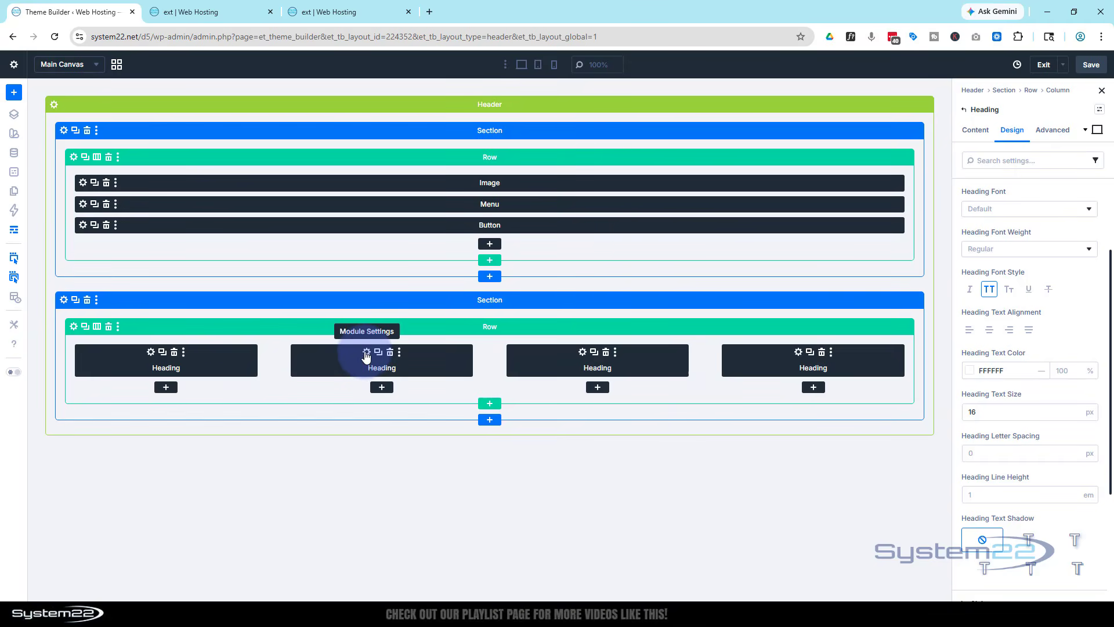
Change the heading text in the second column to Option 2
{"action": "left_click", "coordinate": [973, 132]}
{"action": "left_click", "coordinate": [991, 197]}
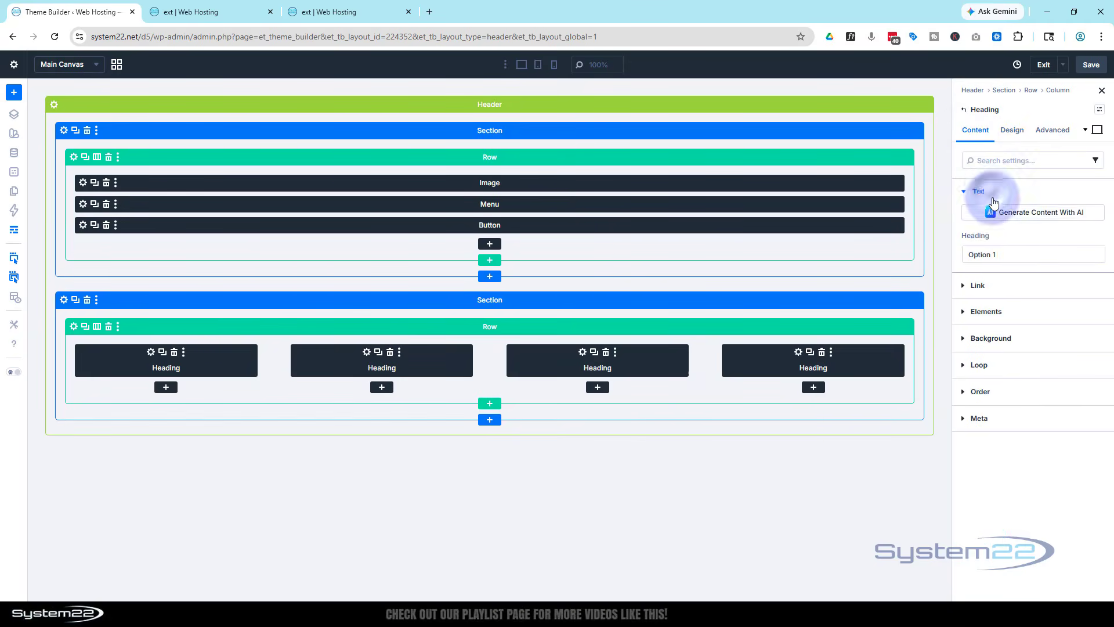
{"action": "left_click", "coordinate": [997, 255]}
{"action": "key", "text": "BackSpace"}
{"action": "type", "text": "2"}
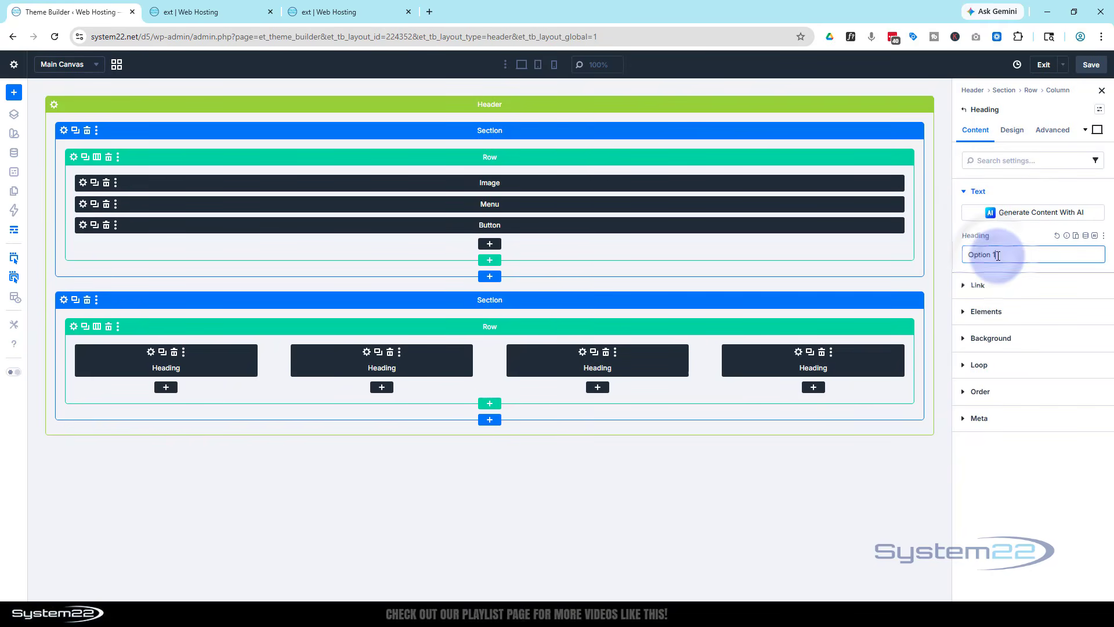
Change the heading text in the third column to Option 3
{"action": "left_click", "coordinate": [584, 355]}
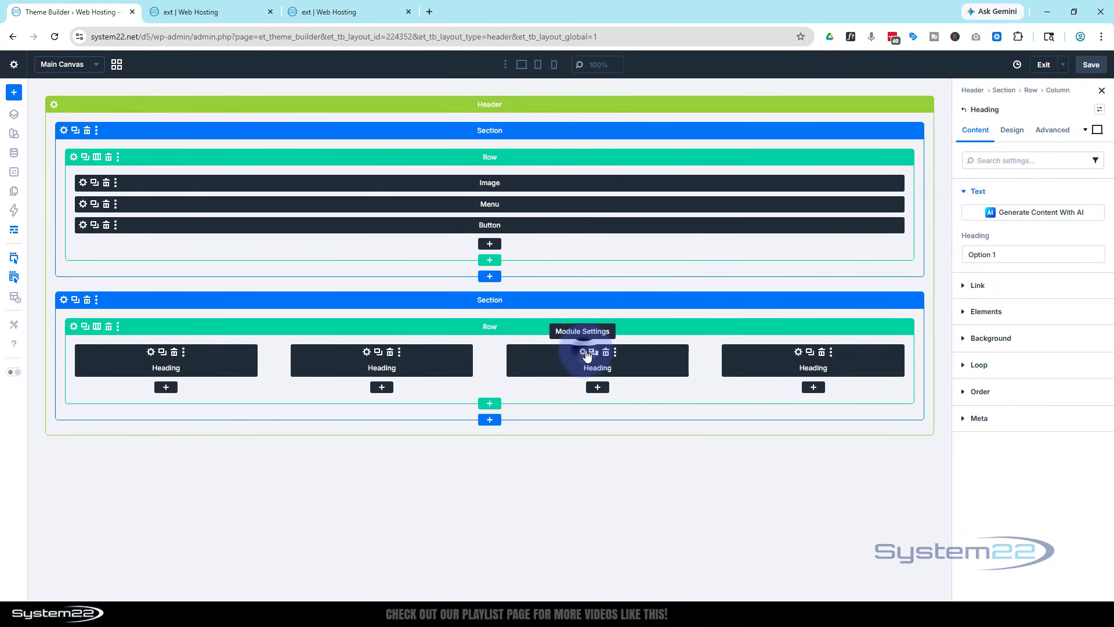
{"action": "left_click", "coordinate": [999, 256]}
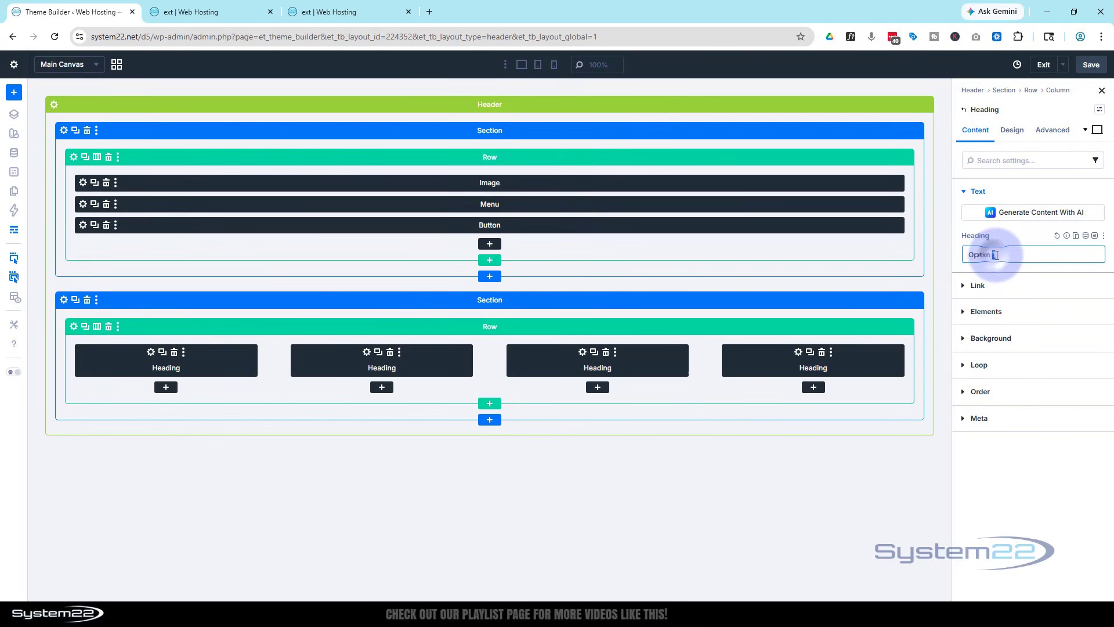
{"action": "type", "text": "3"}
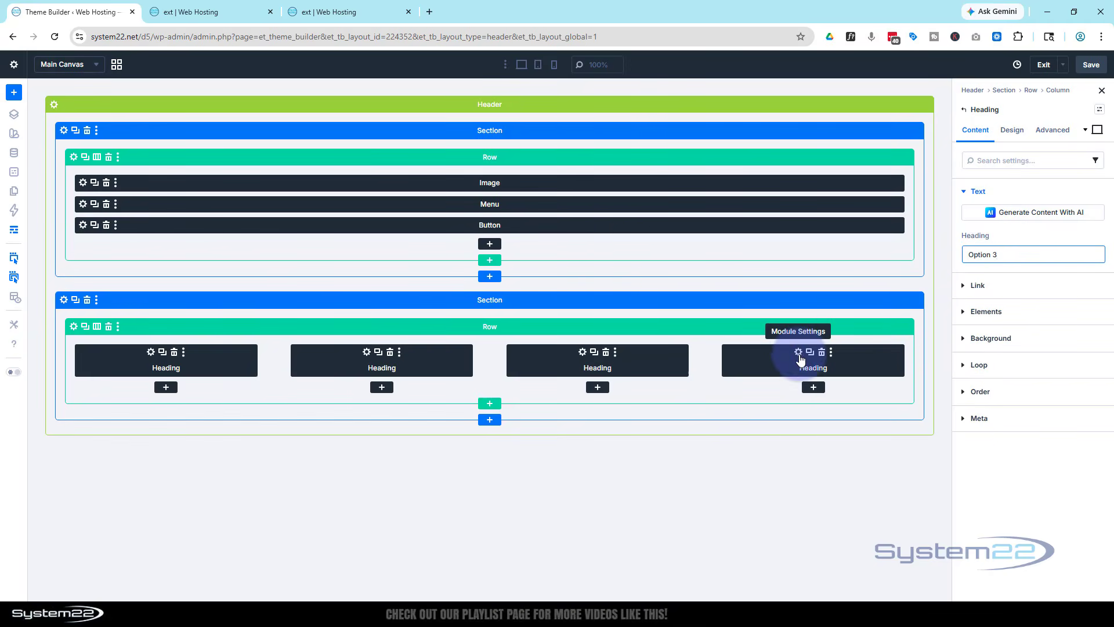
Change the heading text in the fourth column to Option 4 and leave the wireframe view
{"action": "double_click", "coordinate": [997, 256]}
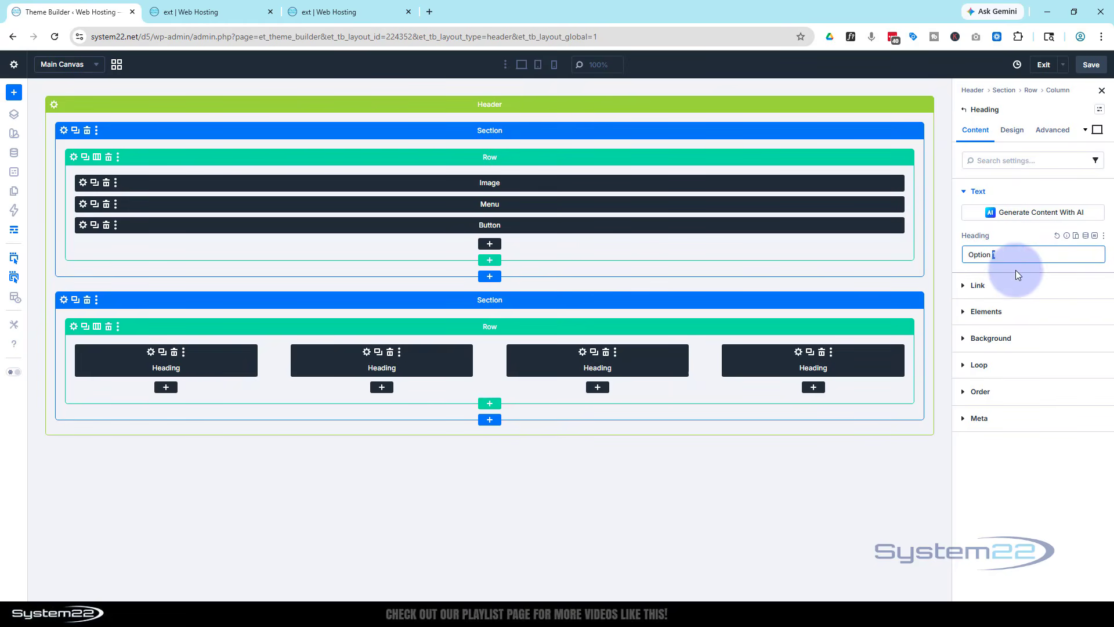
{"action": "left_click", "coordinate": [1013, 234]}
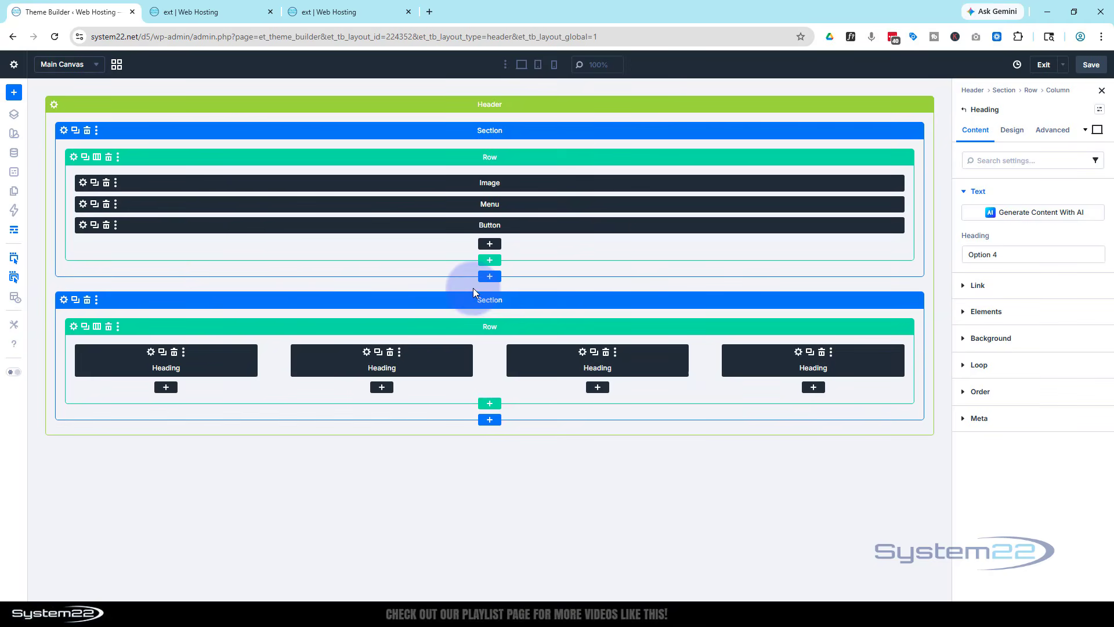
{"action": "left_click", "coordinate": [14, 230]}
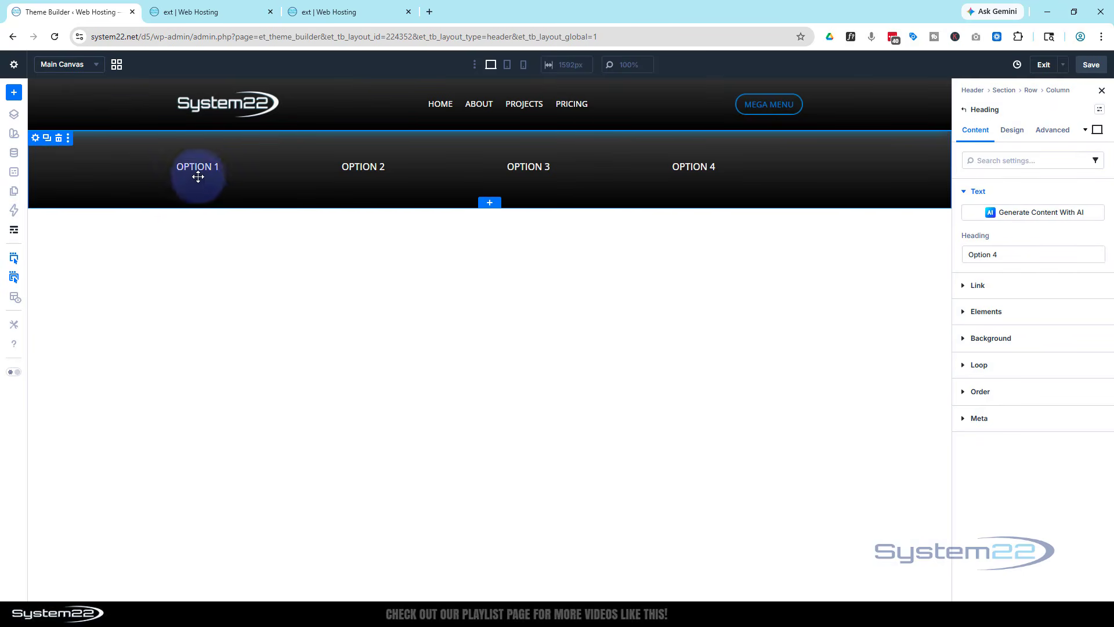
Add a Link module below the Option 1 heading in the first column
{"action": "mouse_move", "coordinate": [198, 172]}
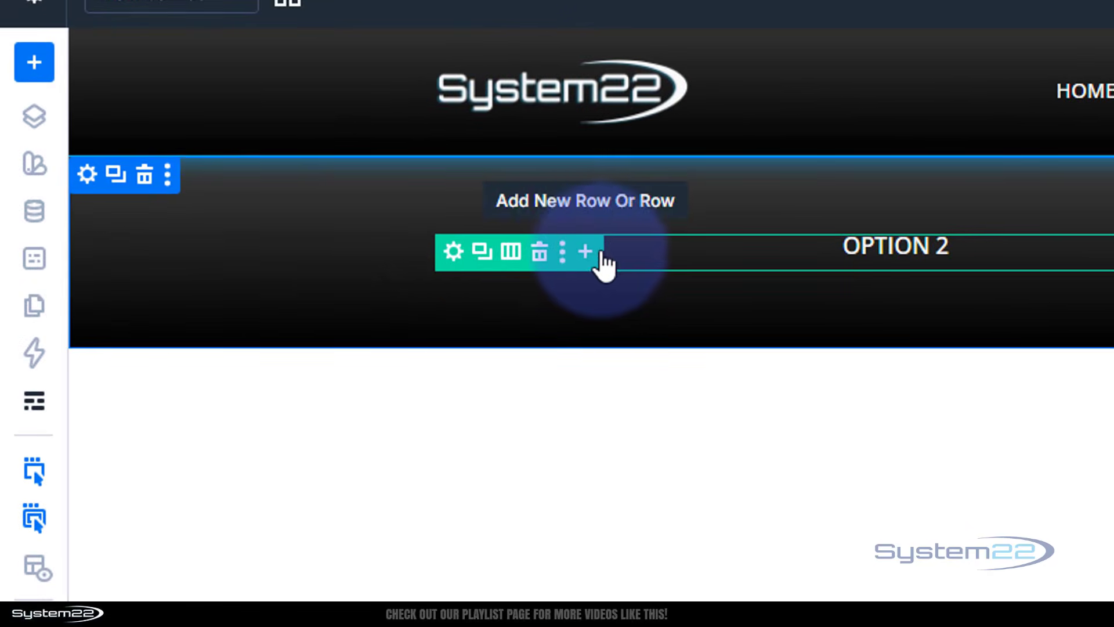
{"action": "mouse_move", "coordinate": [682, 267]}
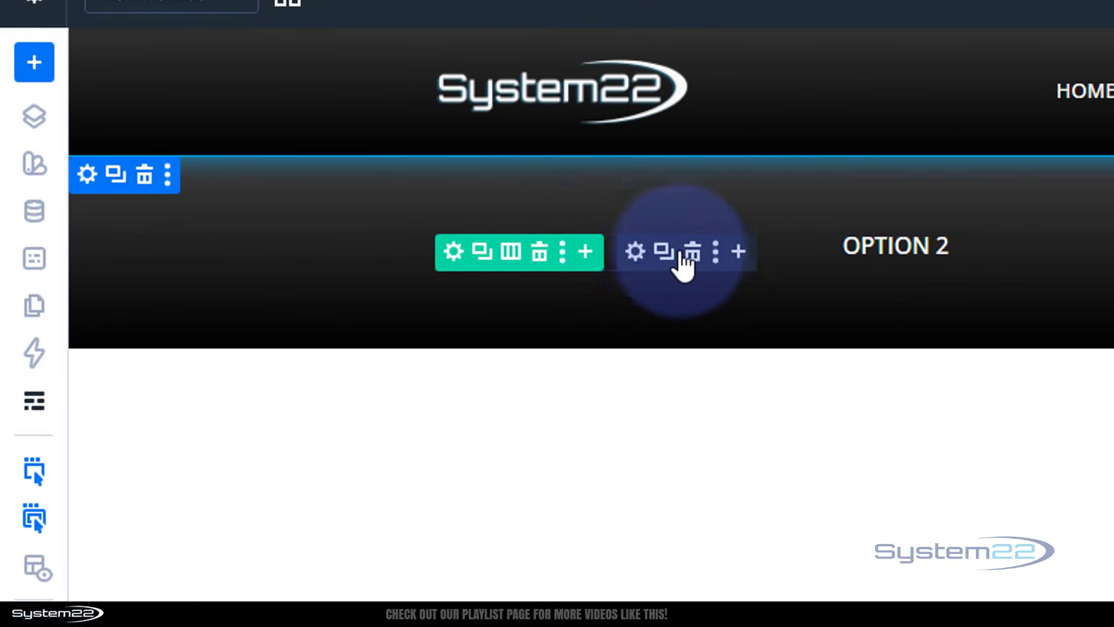
{"action": "left_click", "coordinate": [738, 253]}
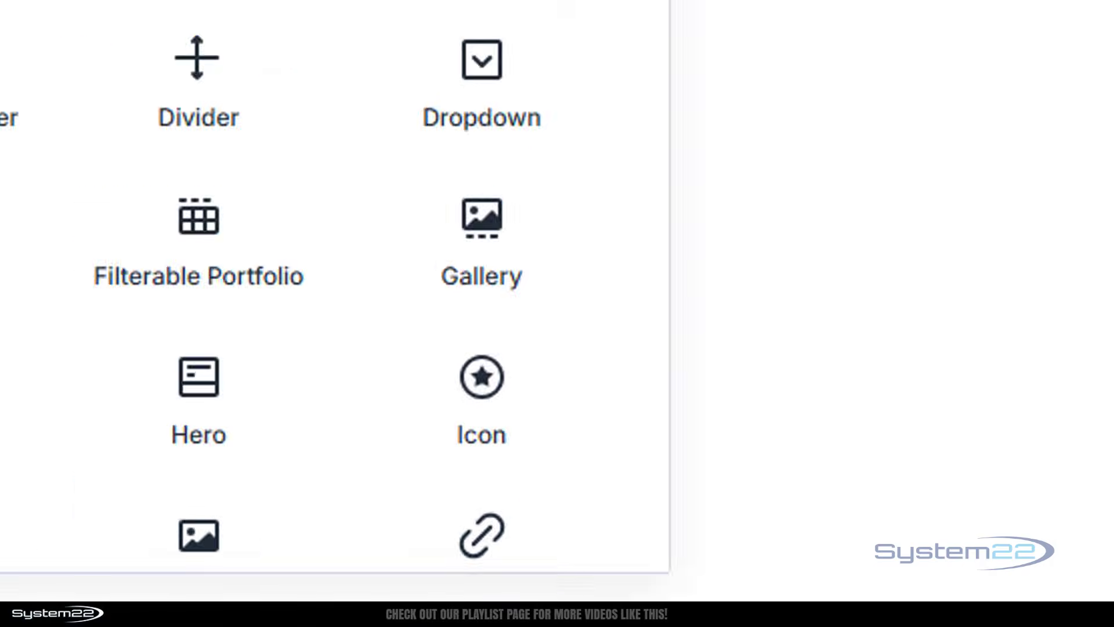
{"action": "left_click", "coordinate": [583, 487]}
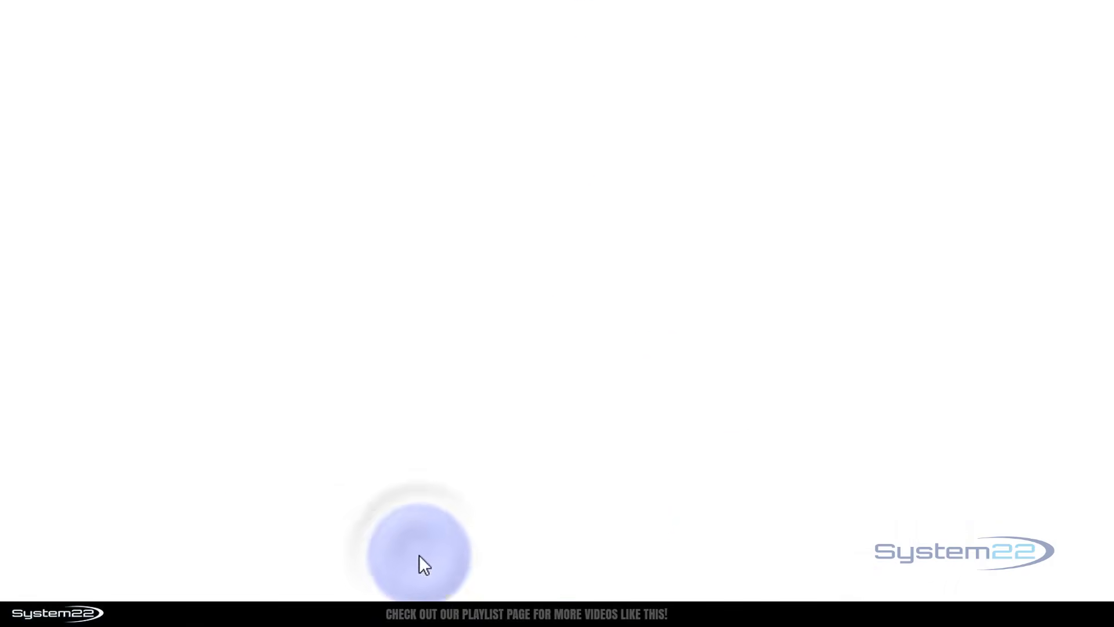
{"action": "left_click", "coordinate": [197, 201]}
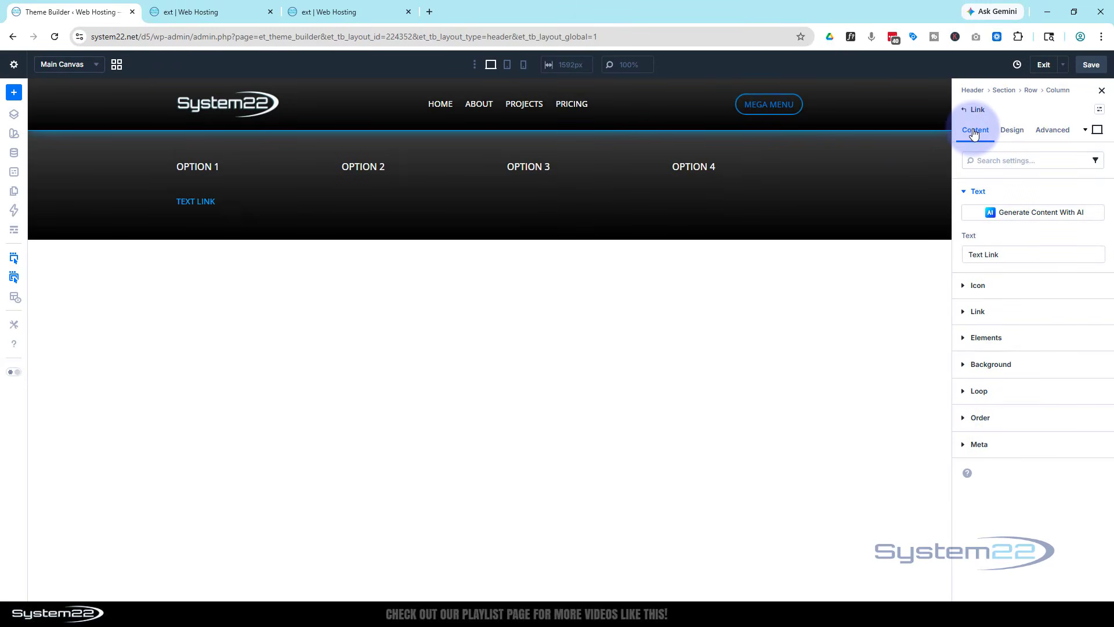
Turn the text link into a loop element and limit it to 6 posts per page
{"action": "left_click", "coordinate": [975, 390]}
{"action": "left_click", "coordinate": [977, 359]}
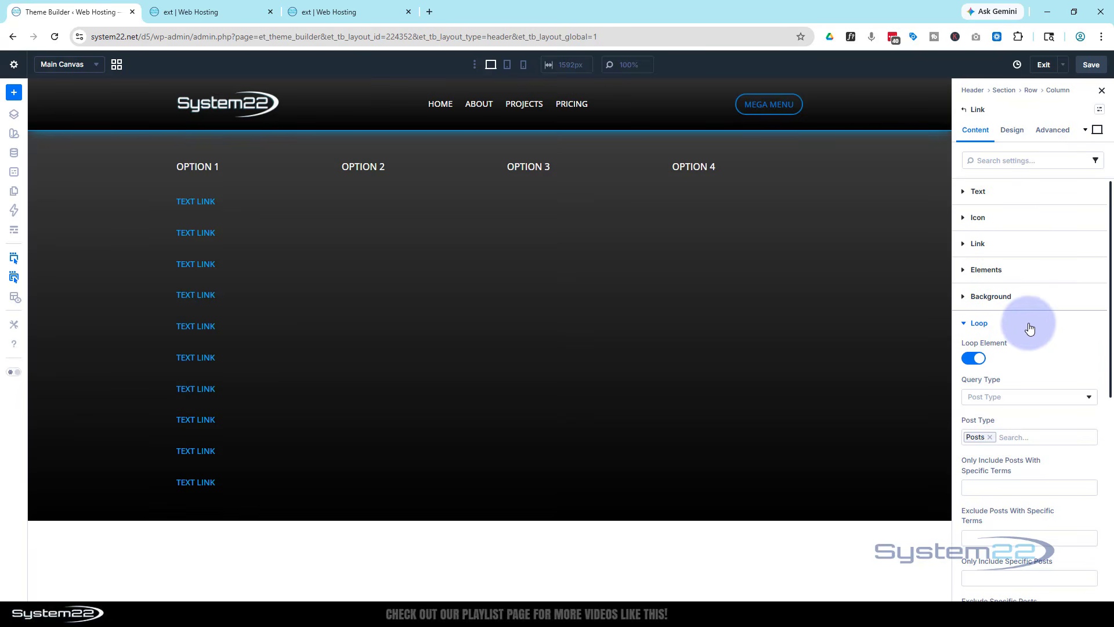
{"action": "scroll", "coordinate": [1030, 328], "scroll_direction": "down", "scroll_amount": 6}
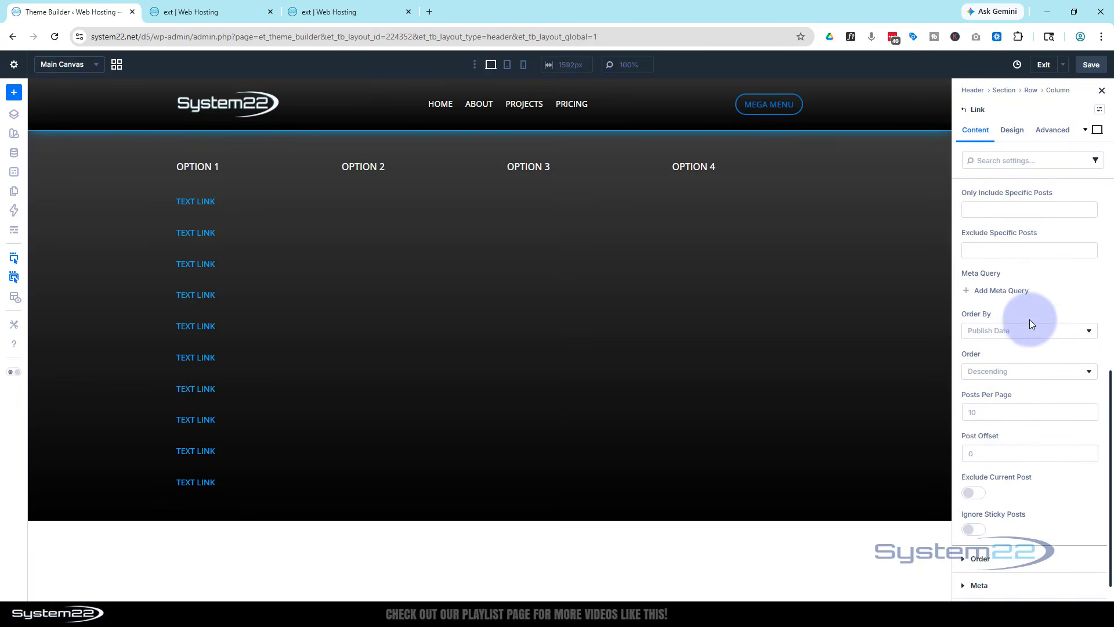
{"action": "left_click", "coordinate": [982, 394]}
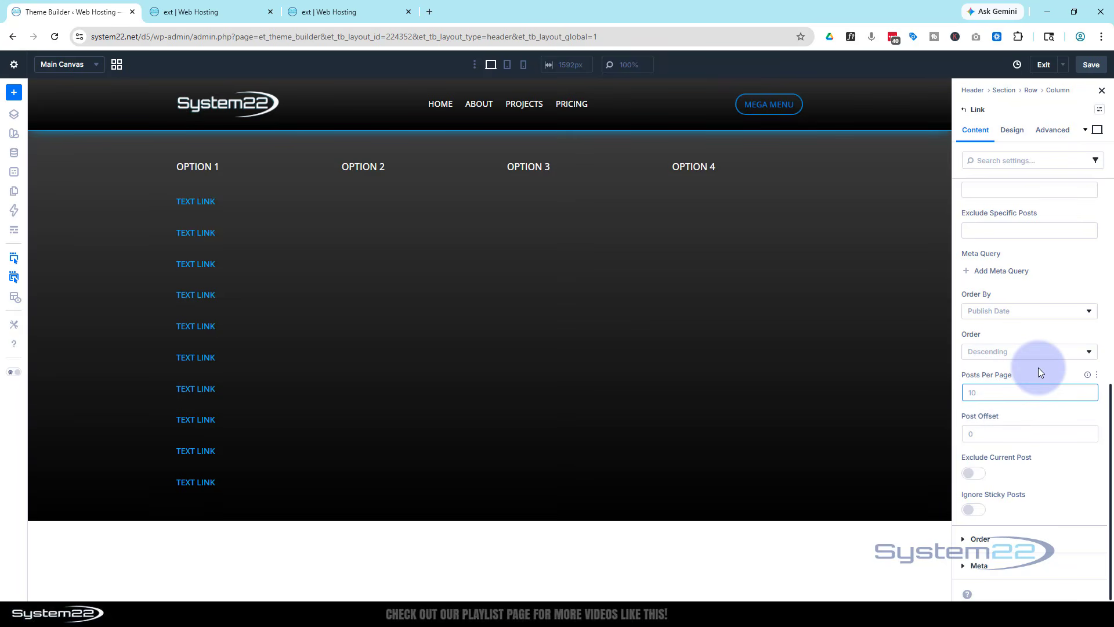
{"action": "type", "text": "6"}
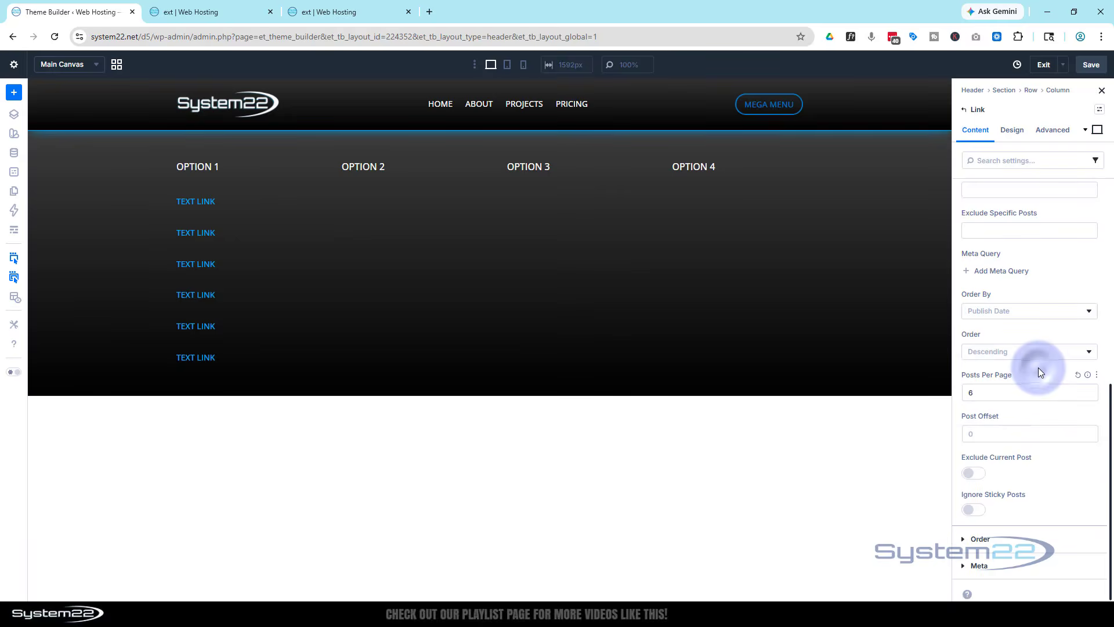
Replace Posts with Pages as the post type of the link's loop
{"action": "scroll", "coordinate": [1036, 354], "scroll_direction": "up", "scroll_amount": 5}
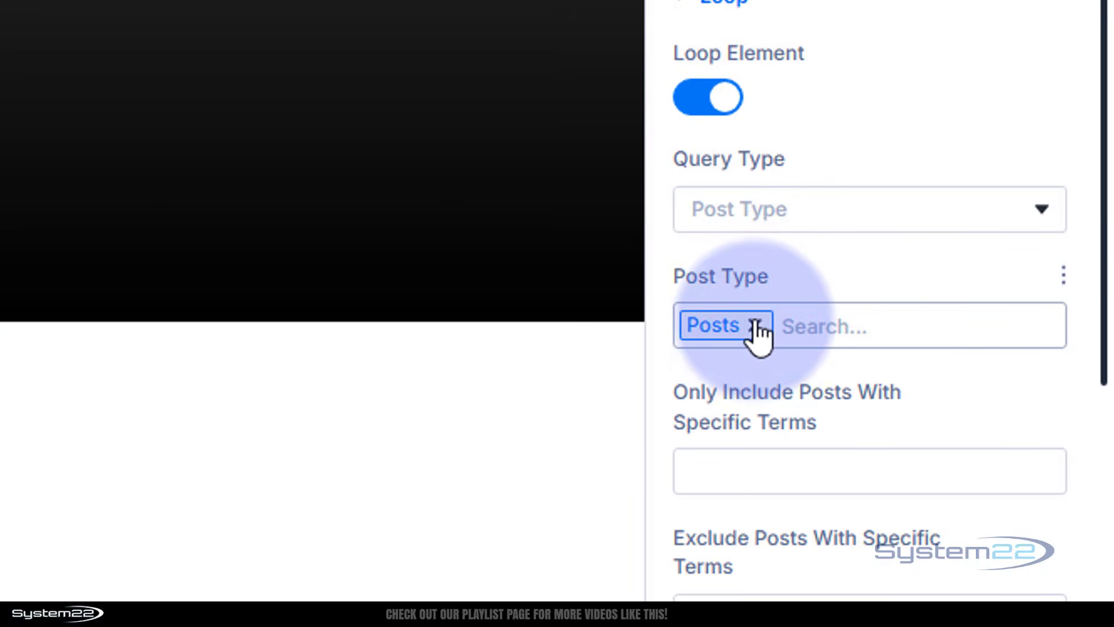
{"action": "left_click", "coordinate": [756, 328]}
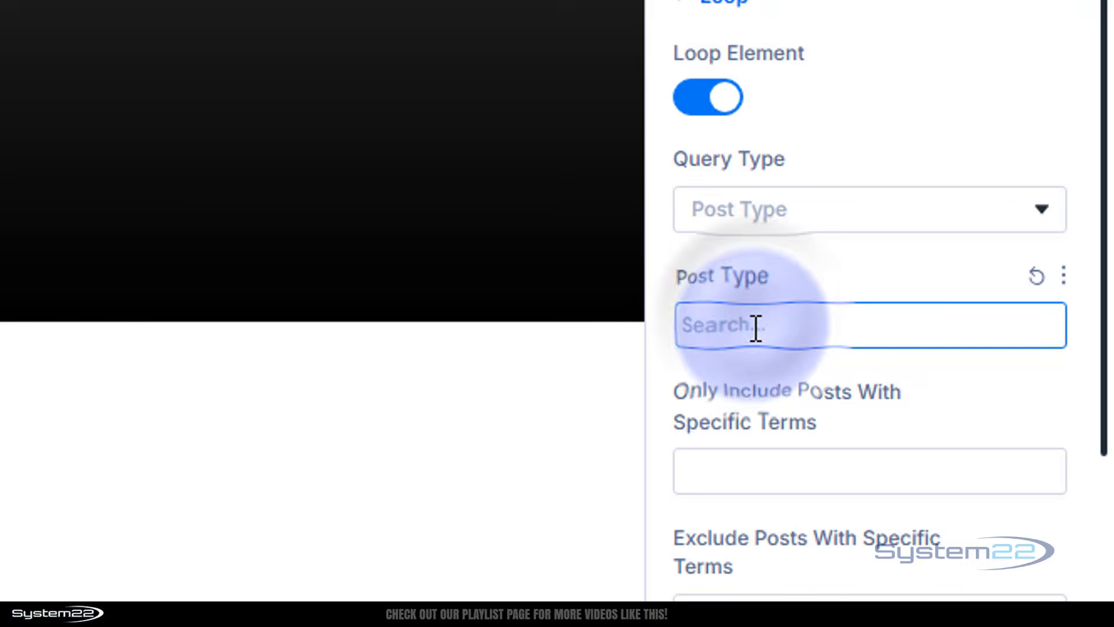
{"action": "left_click", "coordinate": [754, 324]}
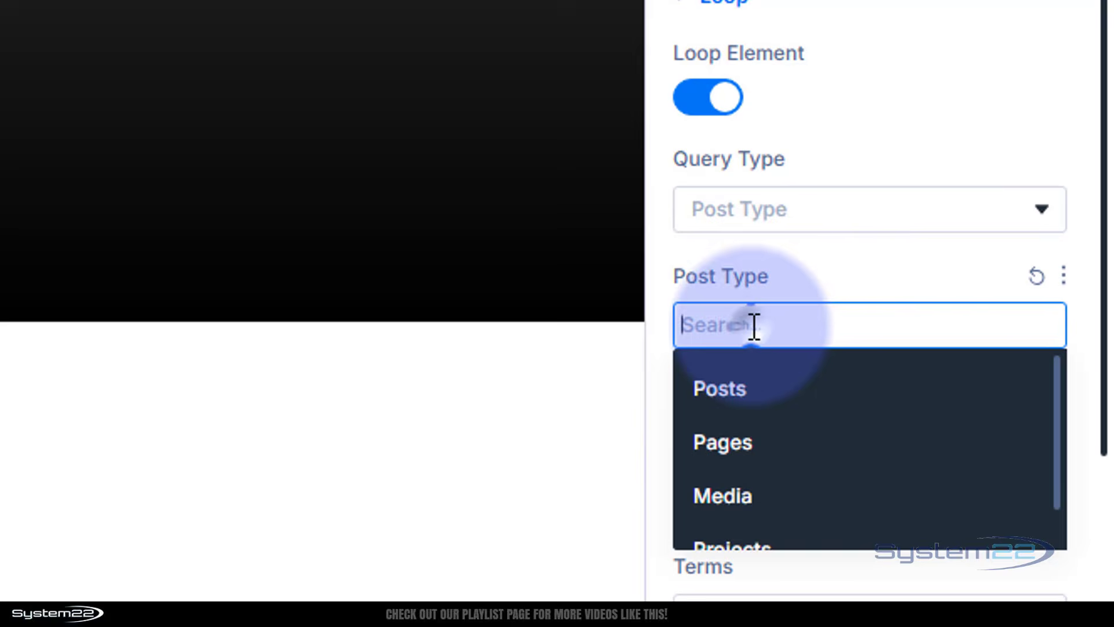
{"action": "left_click", "coordinate": [733, 443]}
Restrict the link's loop to the specific pages Home Original, Services, About, Contact, Fltm and Home
{"action": "scroll", "coordinate": [877, 286], "scroll_direction": "down", "scroll_amount": 5}
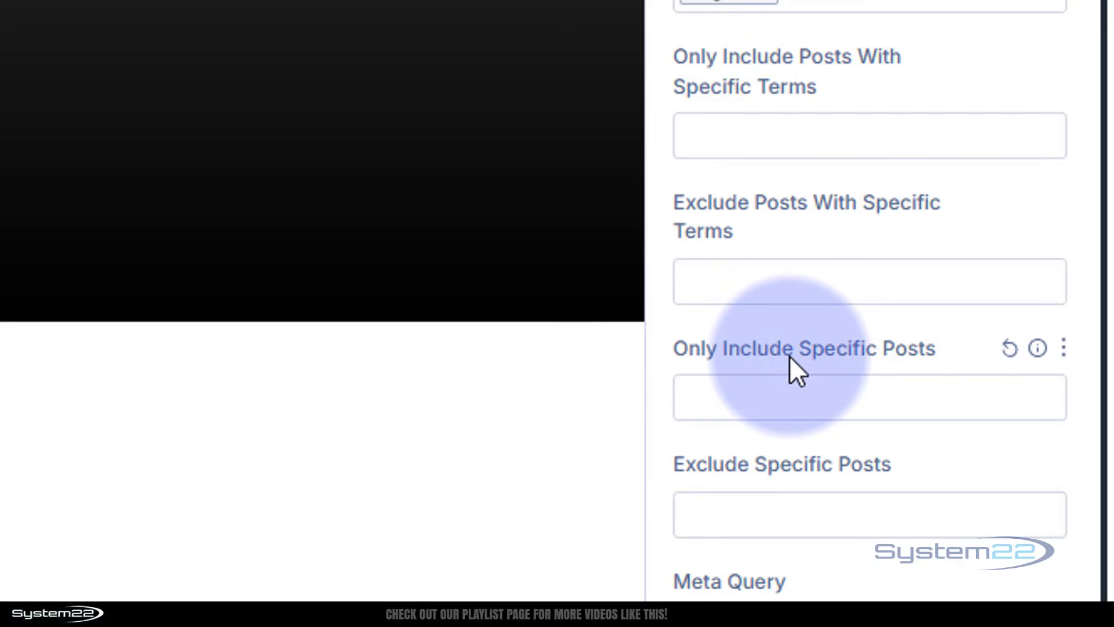
{"action": "left_click", "coordinate": [729, 405]}
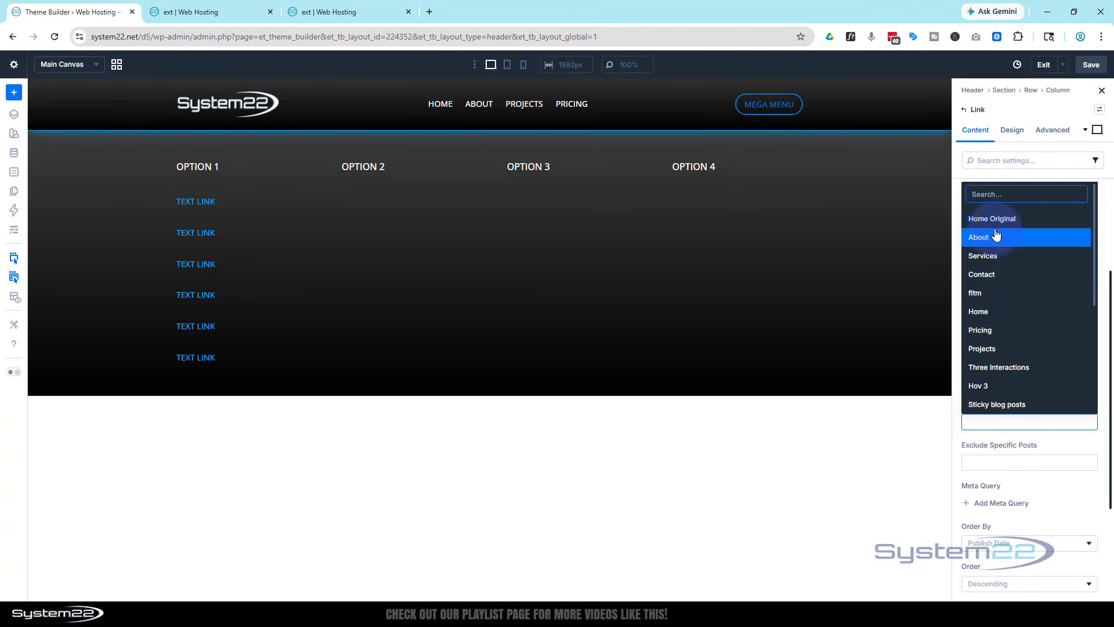
{"action": "left_click", "coordinate": [996, 223]}
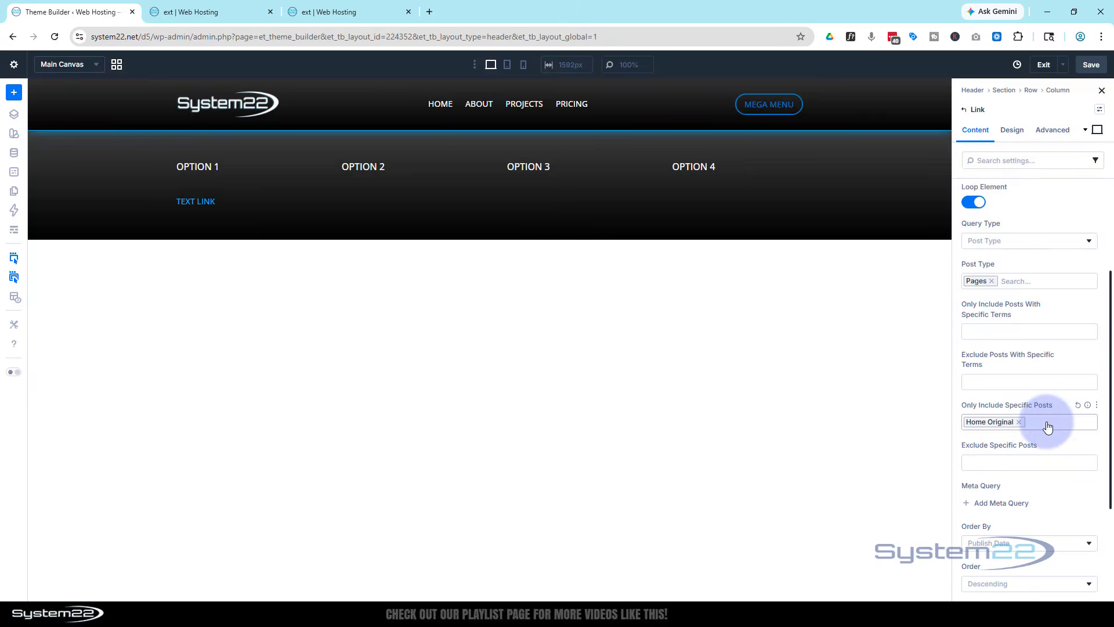
{"action": "left_click", "coordinate": [1043, 422]}
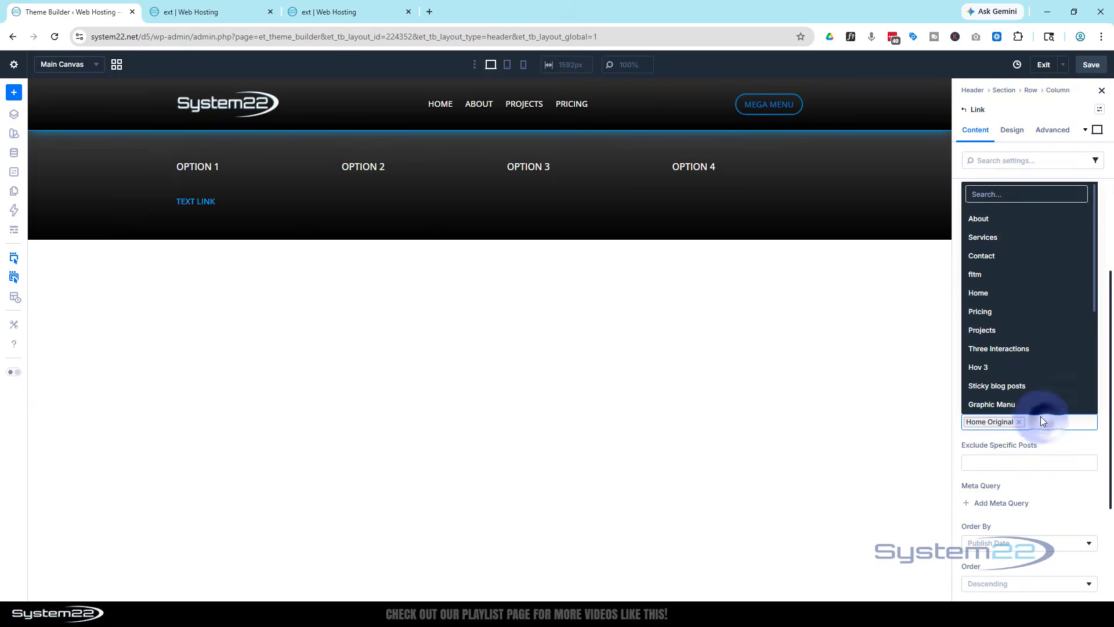
{"action": "left_click", "coordinate": [999, 238]}
{"action": "left_click", "coordinate": [1036, 462]}
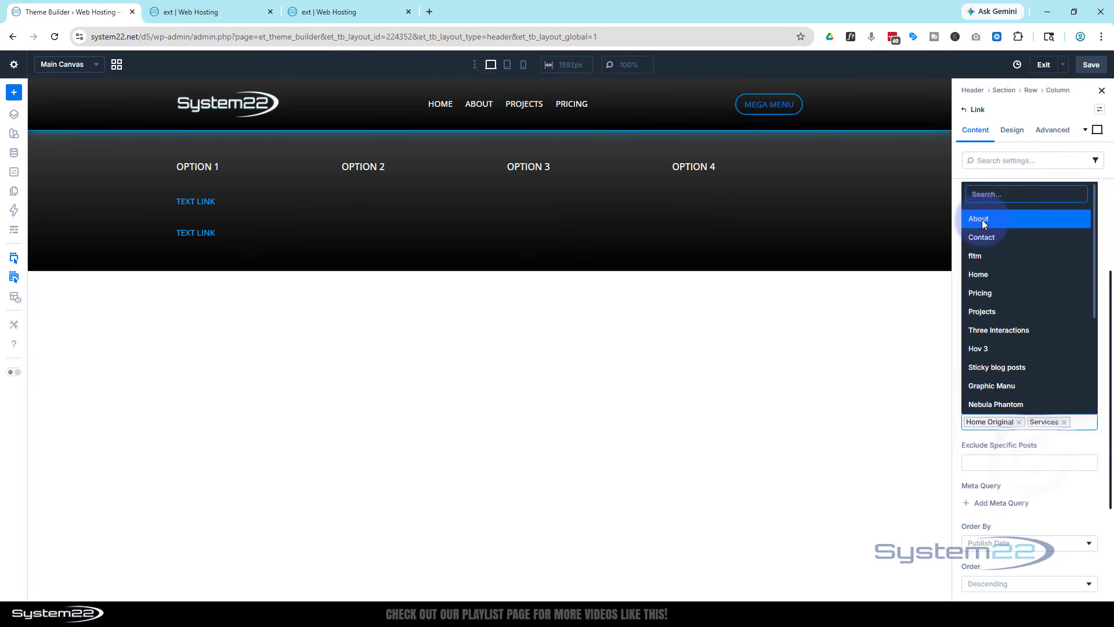
{"action": "left_click", "coordinate": [982, 219]}
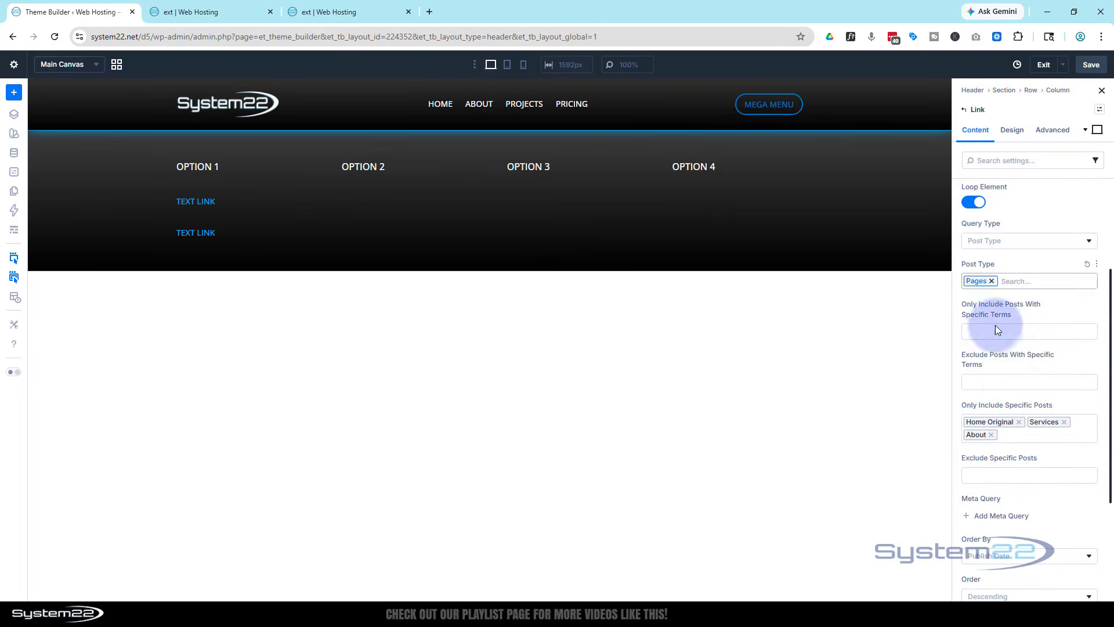
{"action": "left_click", "coordinate": [1024, 441]}
{"action": "left_click", "coordinate": [997, 222]}
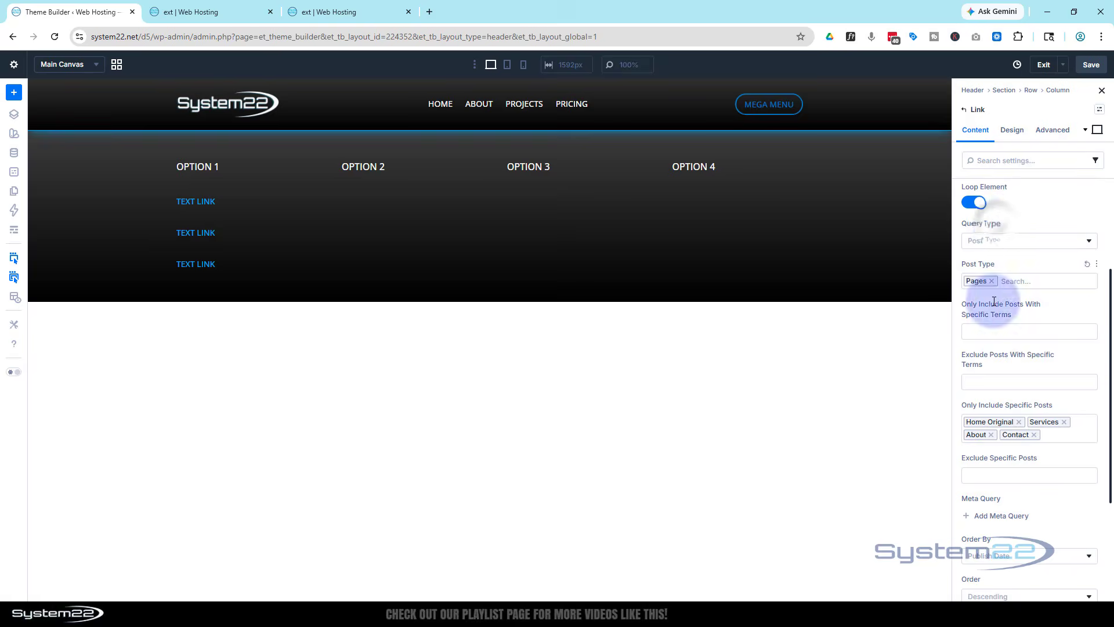
{"action": "left_click", "coordinate": [1058, 441]}
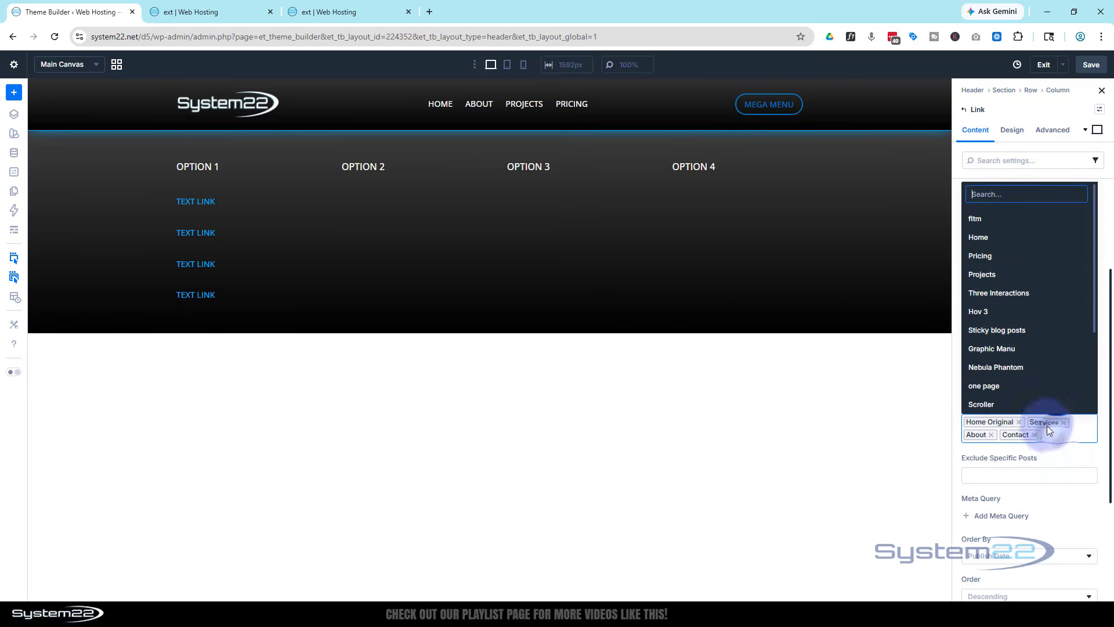
{"action": "left_click", "coordinate": [981, 225]}
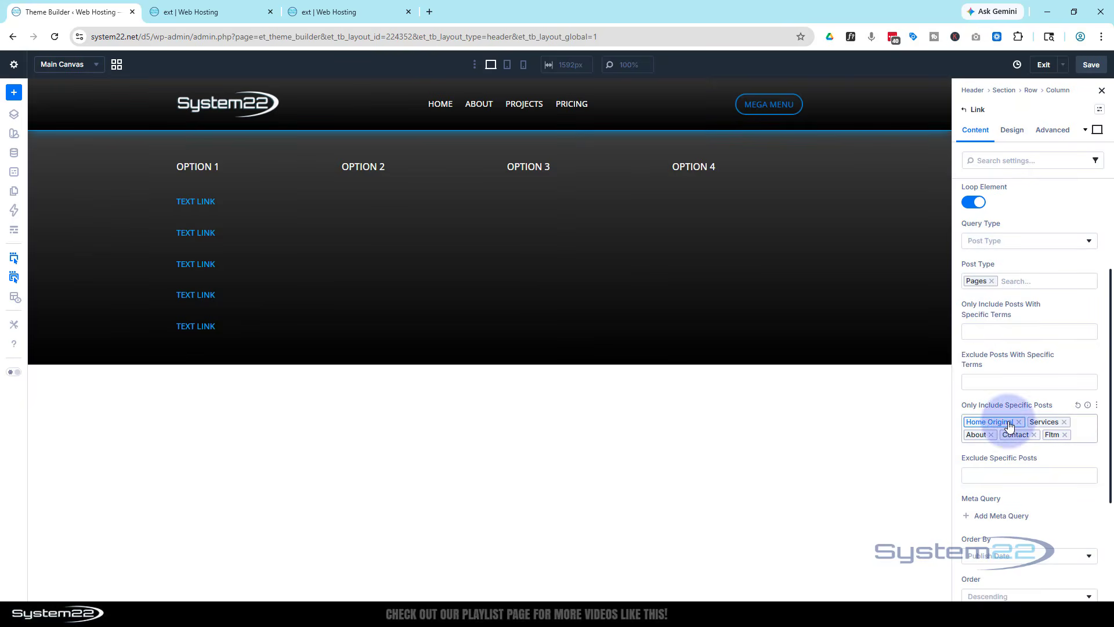
{"action": "left_click", "coordinate": [1084, 439]}
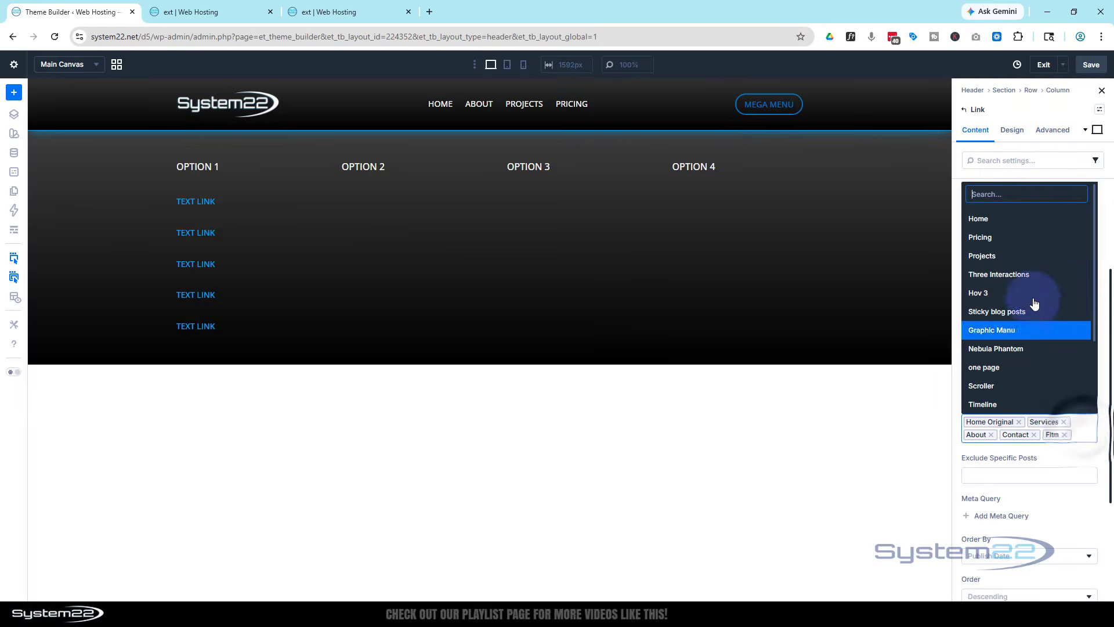
{"action": "left_click", "coordinate": [984, 227]}
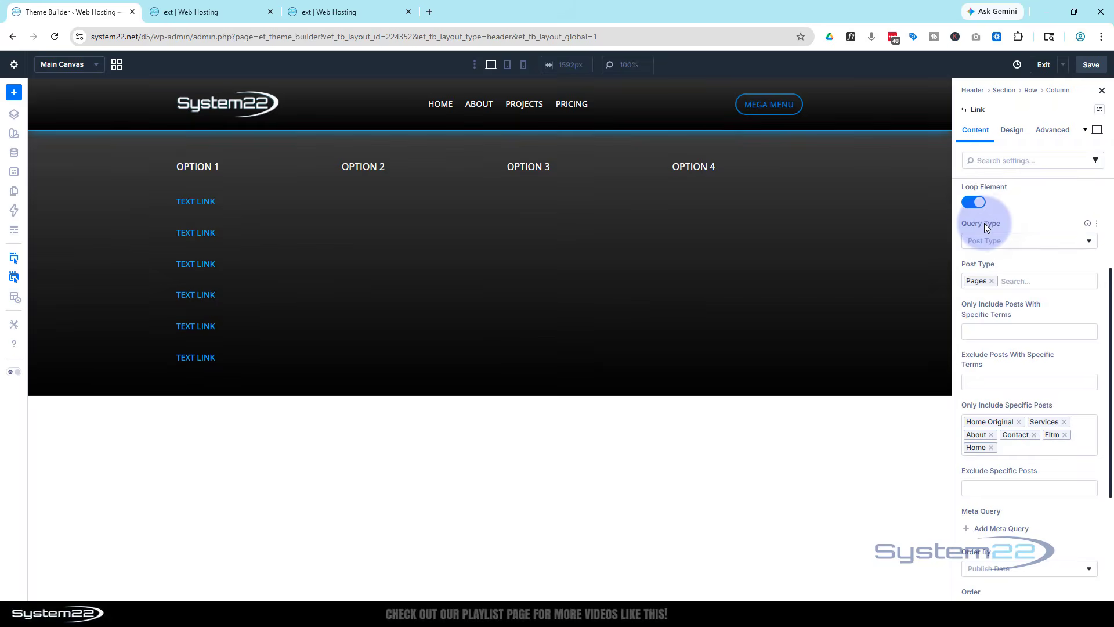
{"action": "left_click", "coordinate": [974, 133]}
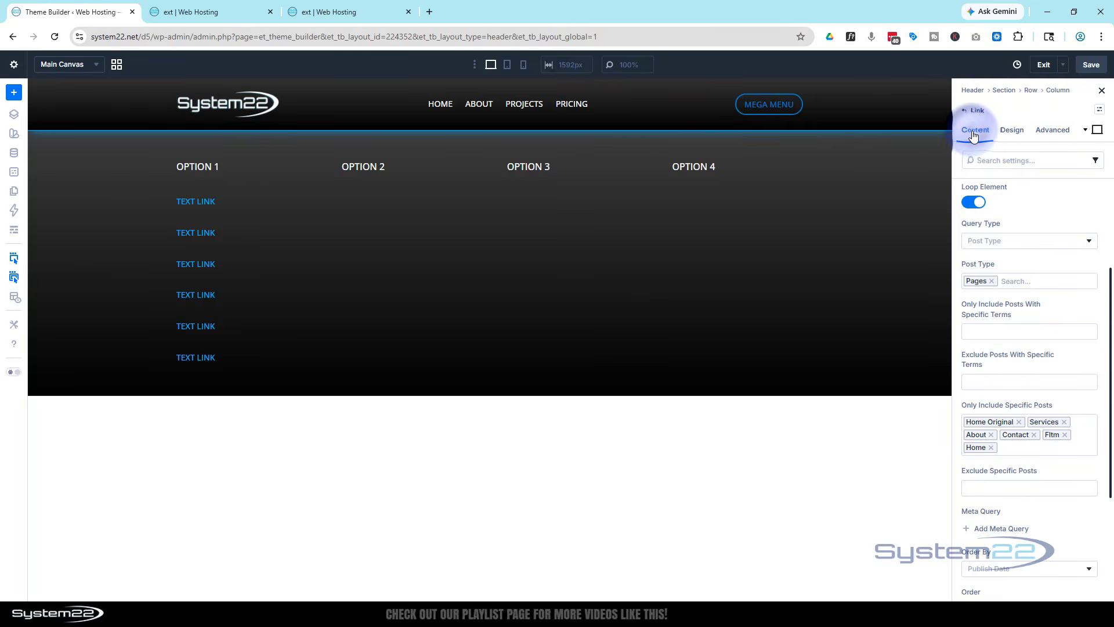
Set the looped link's text to the dynamic content Loop Post Title
{"action": "scroll", "coordinate": [1002, 213], "scroll_direction": "up", "scroll_amount": 3}
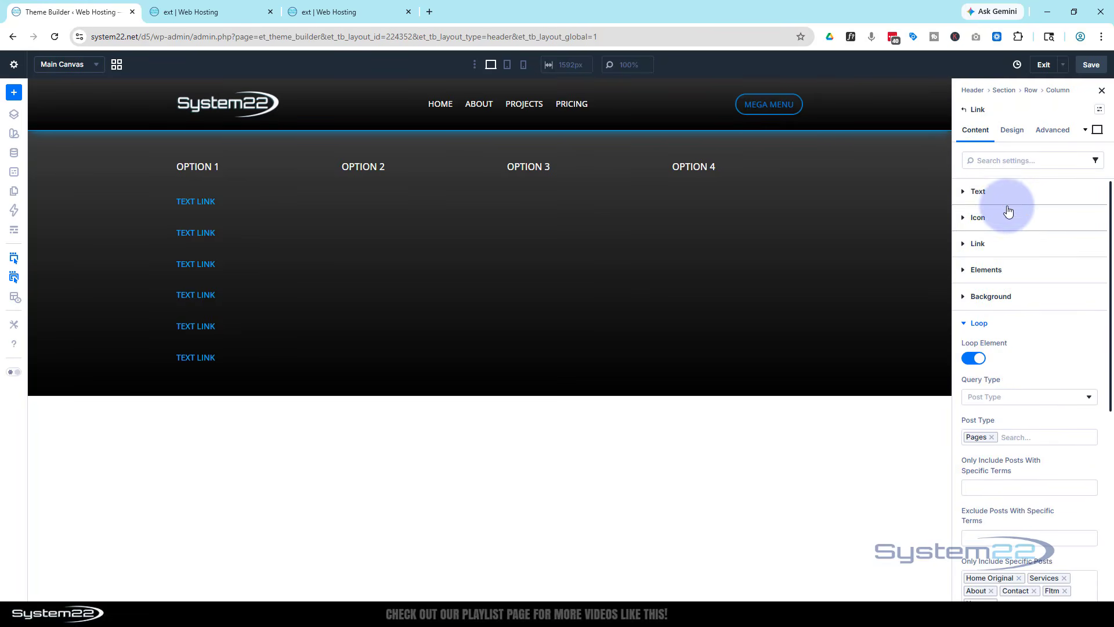
{"action": "left_click", "coordinate": [978, 191]}
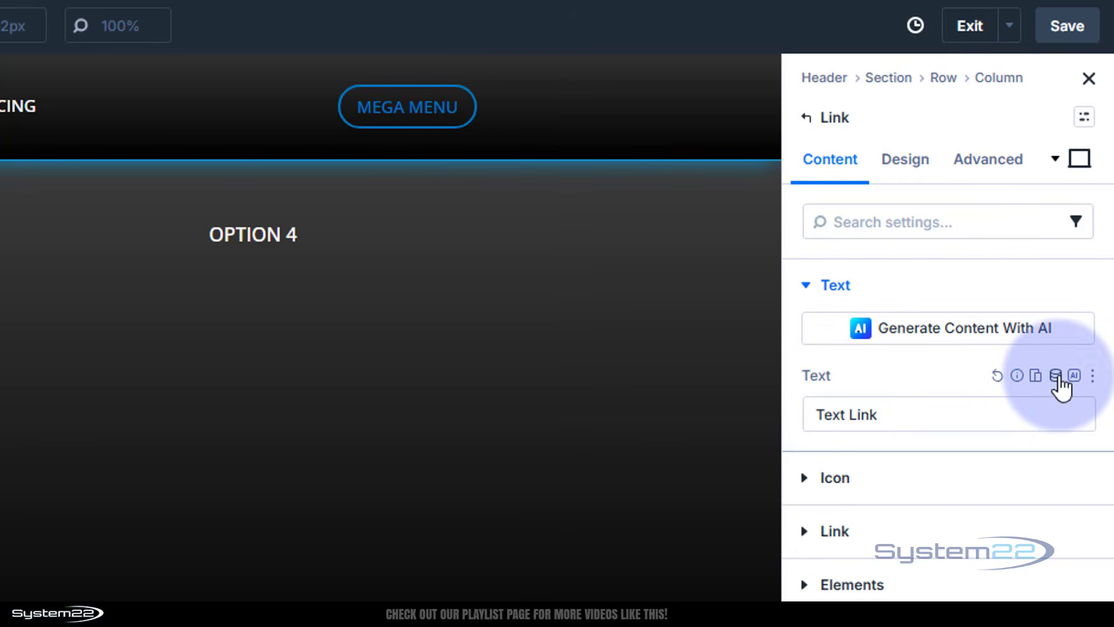
{"action": "left_click", "coordinate": [1057, 376]}
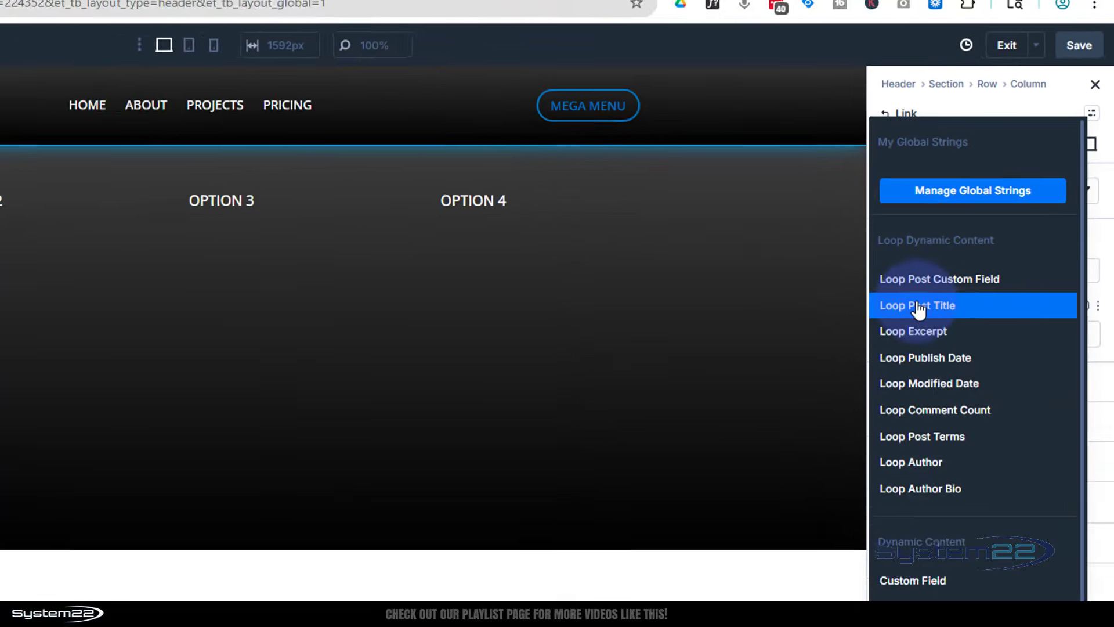
{"action": "left_click", "coordinate": [824, 378]}
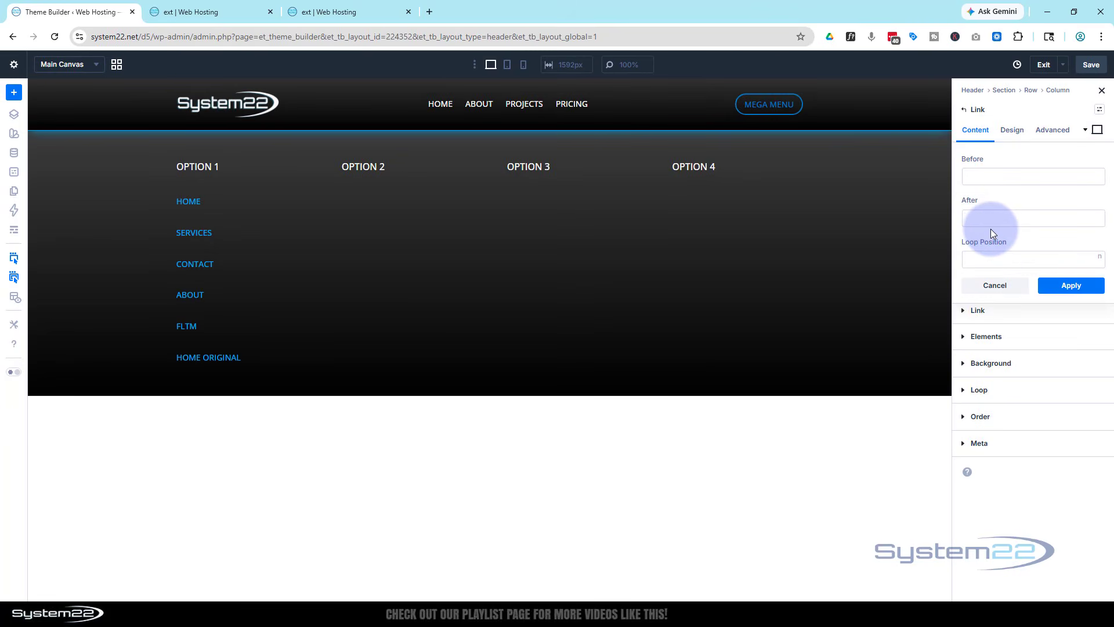
{"action": "left_click", "coordinate": [1069, 285]}
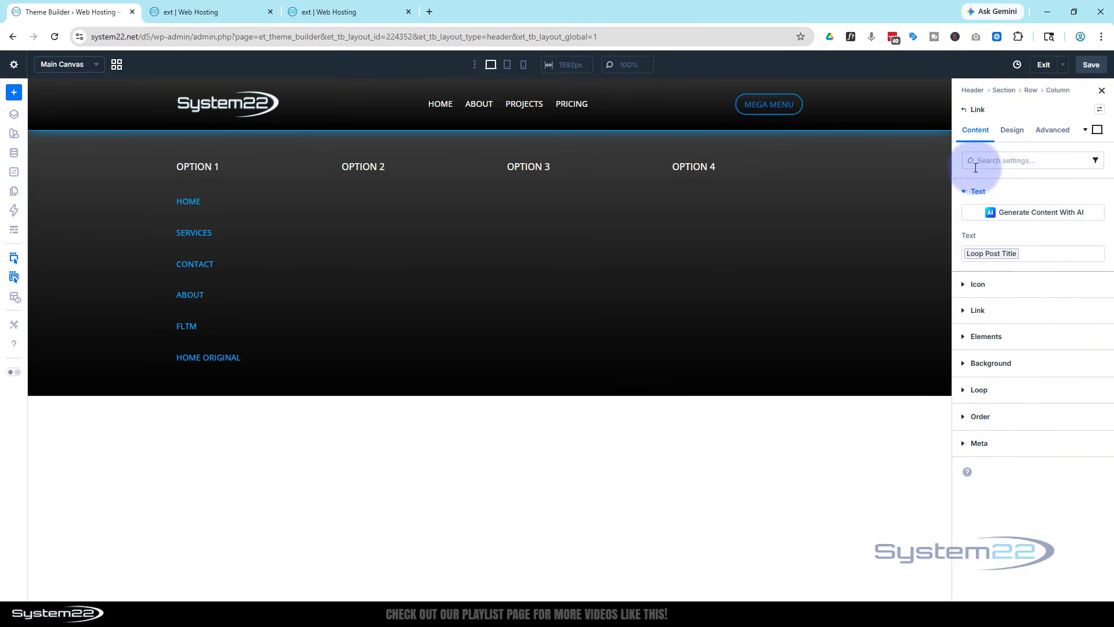
Set the looped link's text color to white (FFFFFF)
{"action": "left_click", "coordinate": [1014, 133]}
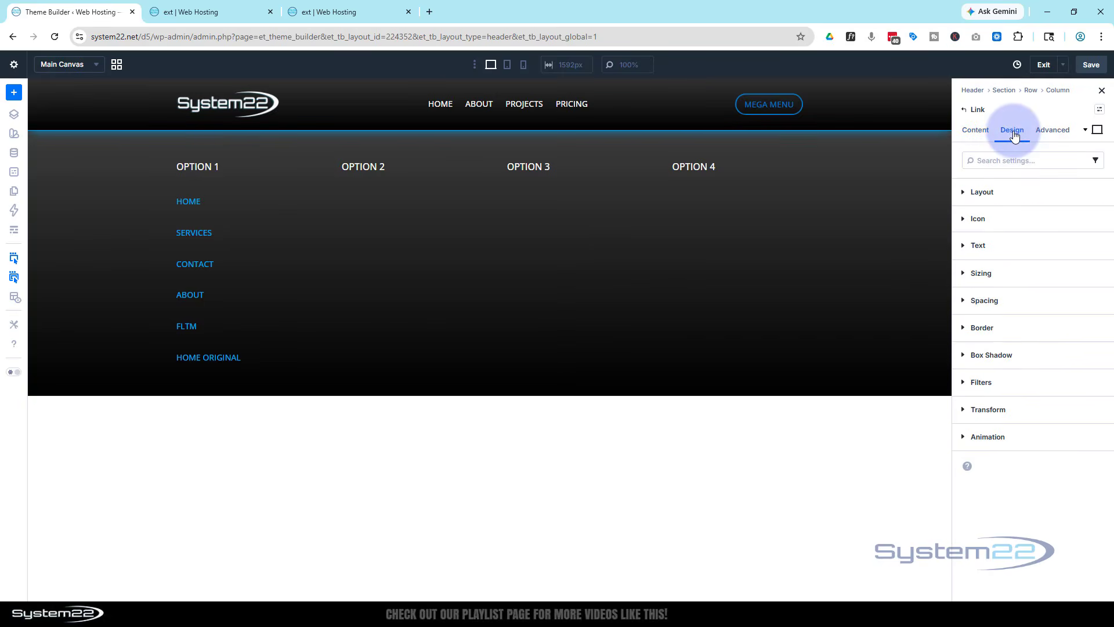
{"action": "left_click", "coordinate": [1003, 247]}
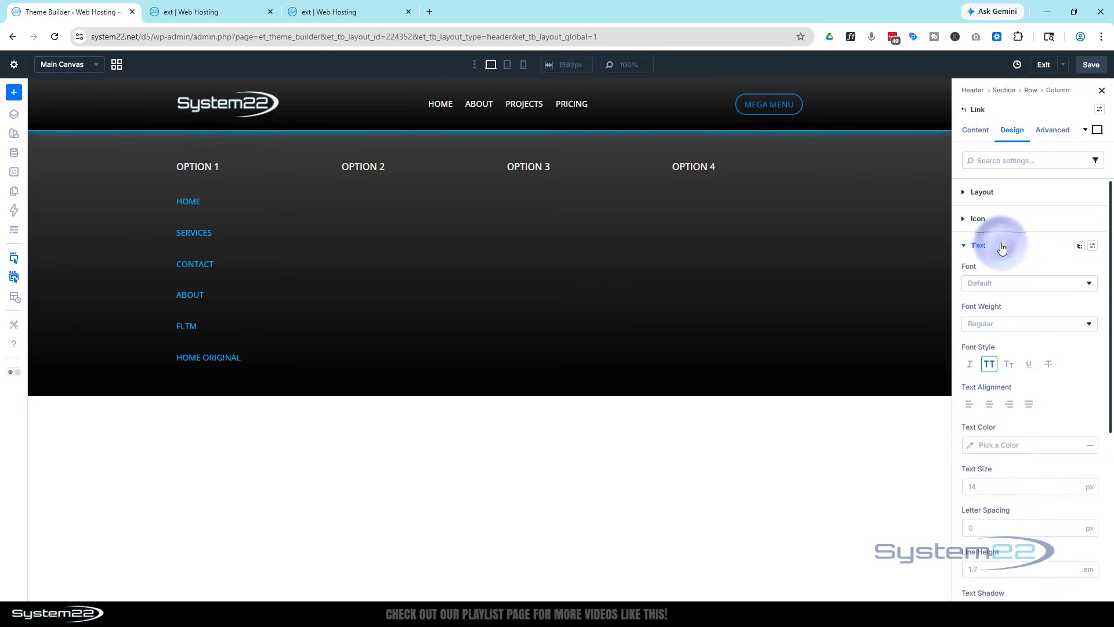
{"action": "scroll", "coordinate": [880, 371], "scroll_direction": "down", "scroll_amount": 5}
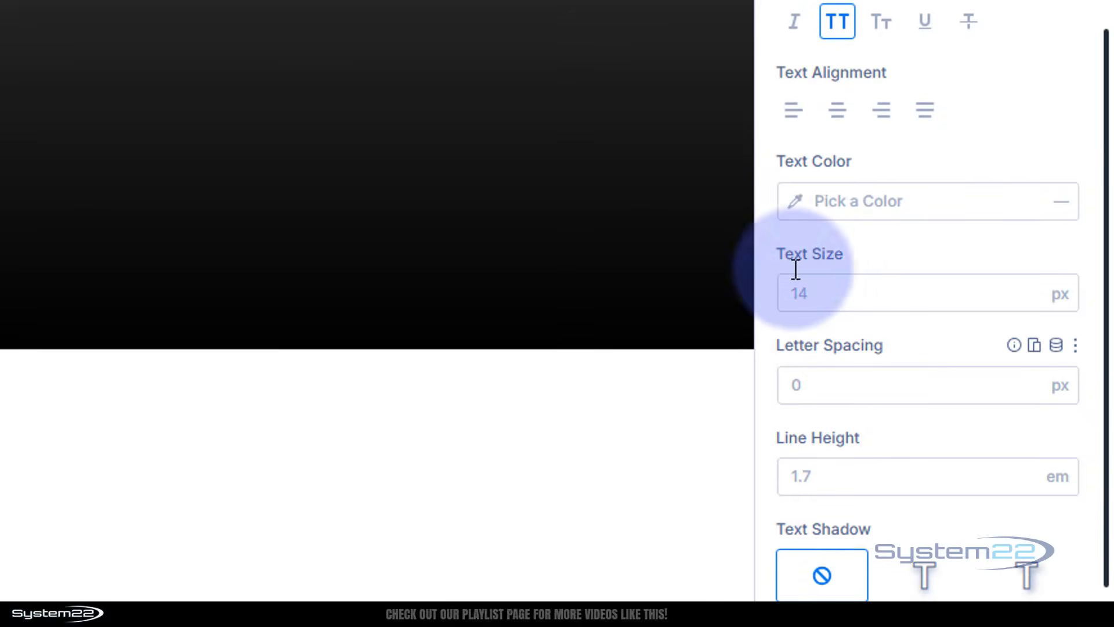
{"action": "left_click", "coordinate": [801, 205]}
{"action": "left_click_drag", "start_coordinate": [534, 233], "coordinate": [400, 180]}
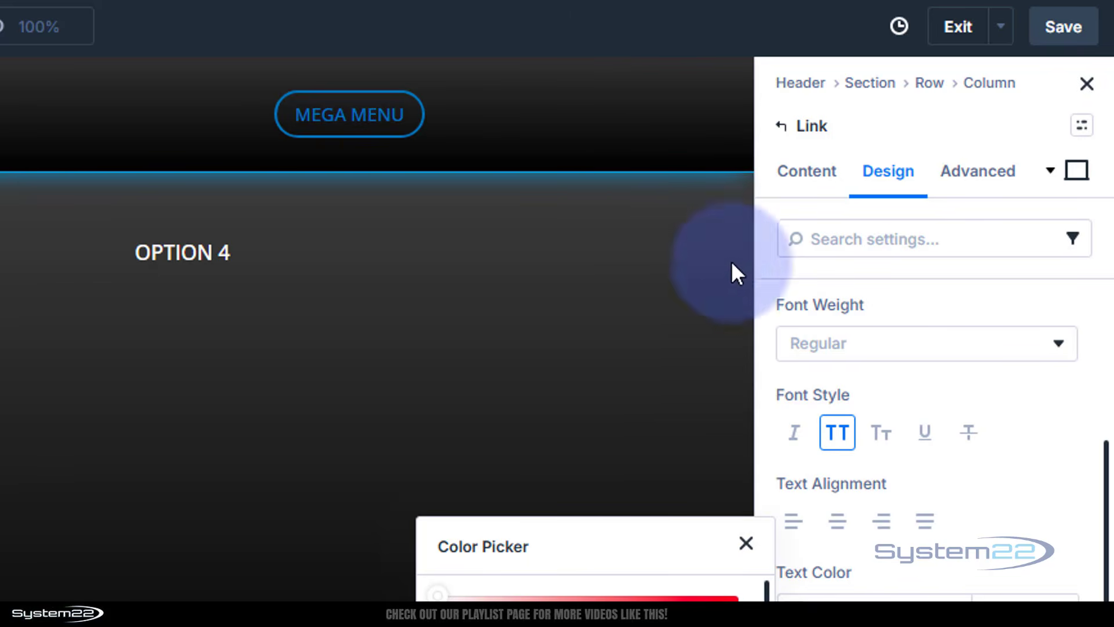
Give the looped link a bright blue global color for its hover text and return to the desktop state
{"action": "left_click", "coordinate": [1079, 172]}
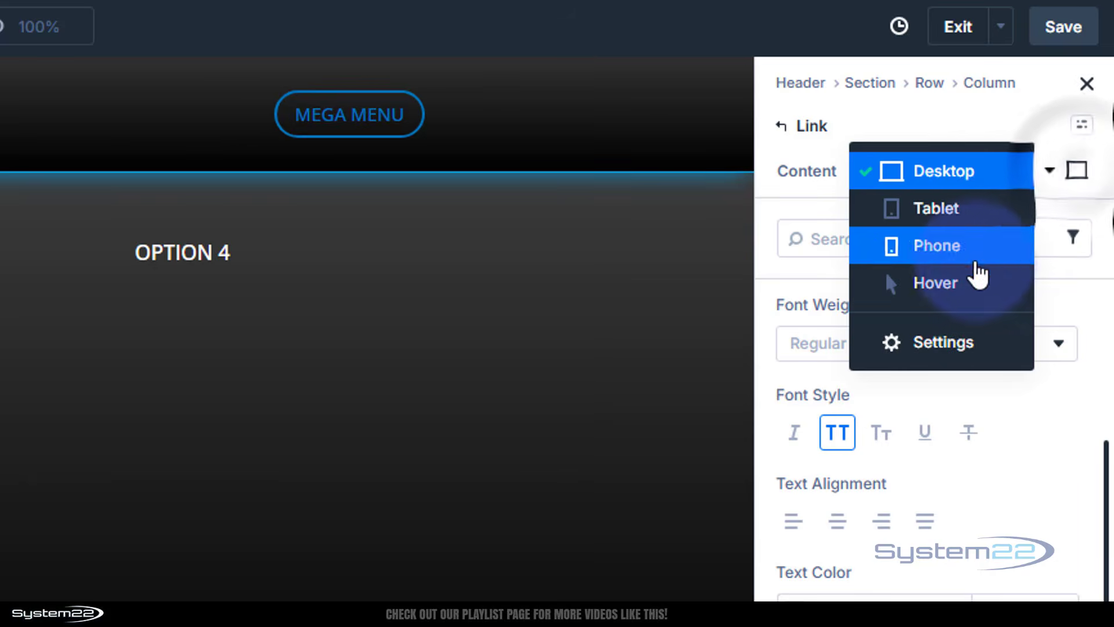
{"action": "left_click", "coordinate": [965, 284]}
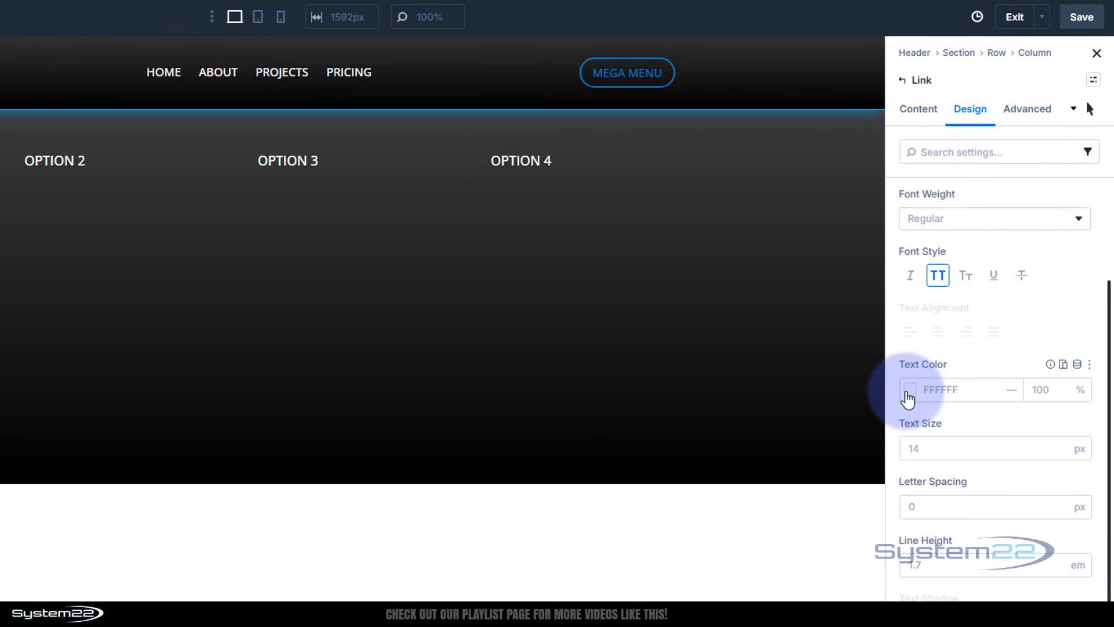
{"action": "left_click", "coordinate": [906, 392]}
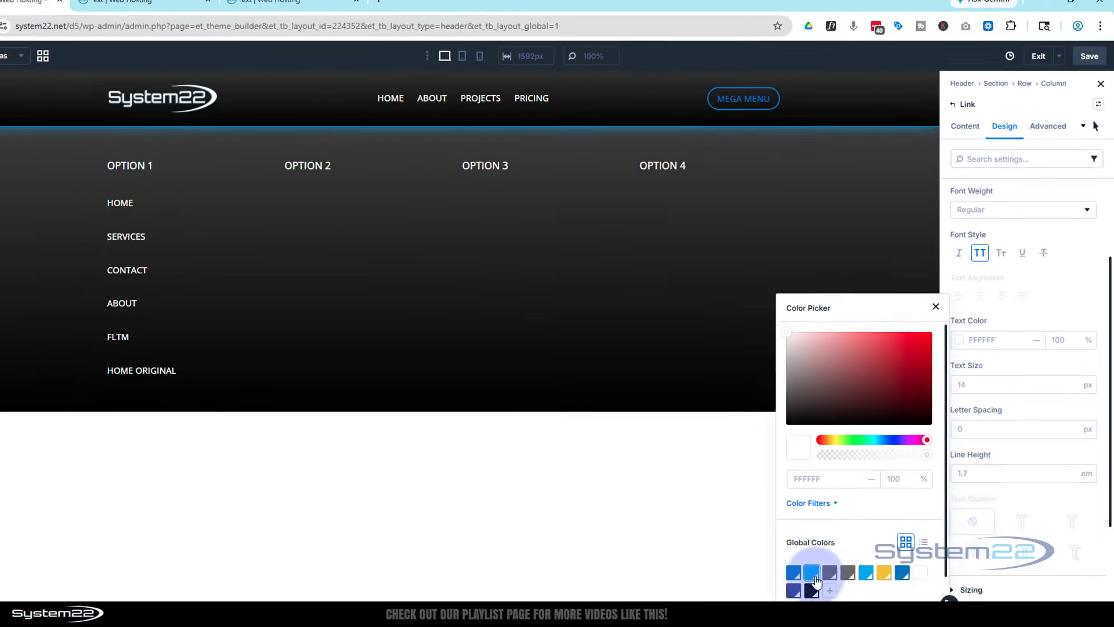
{"action": "left_click", "coordinate": [811, 584]}
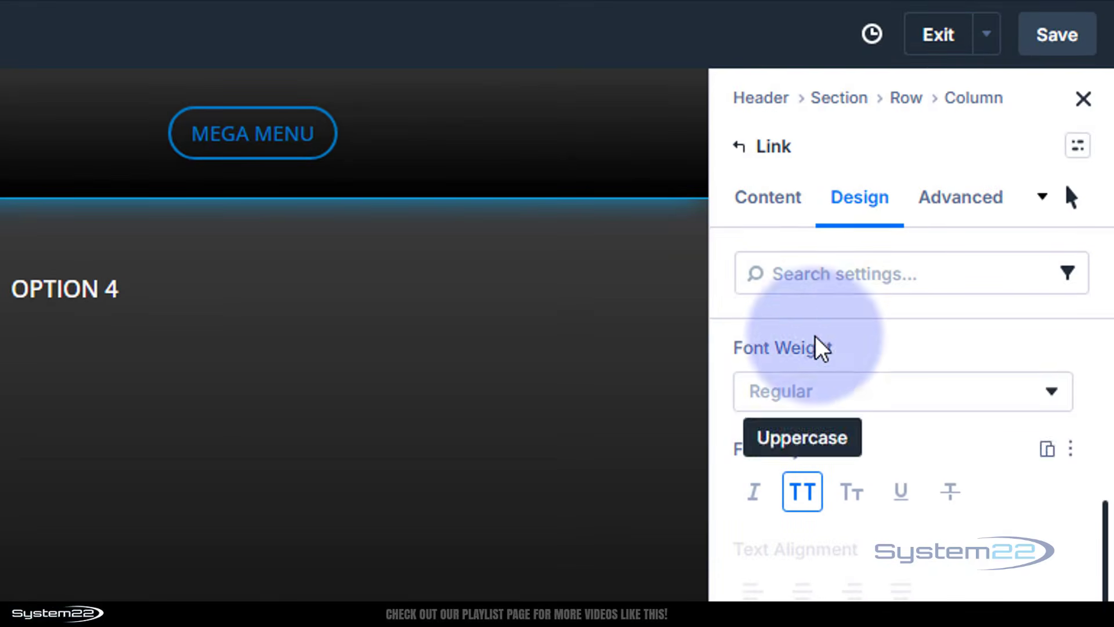
{"action": "left_click", "coordinate": [1074, 200]}
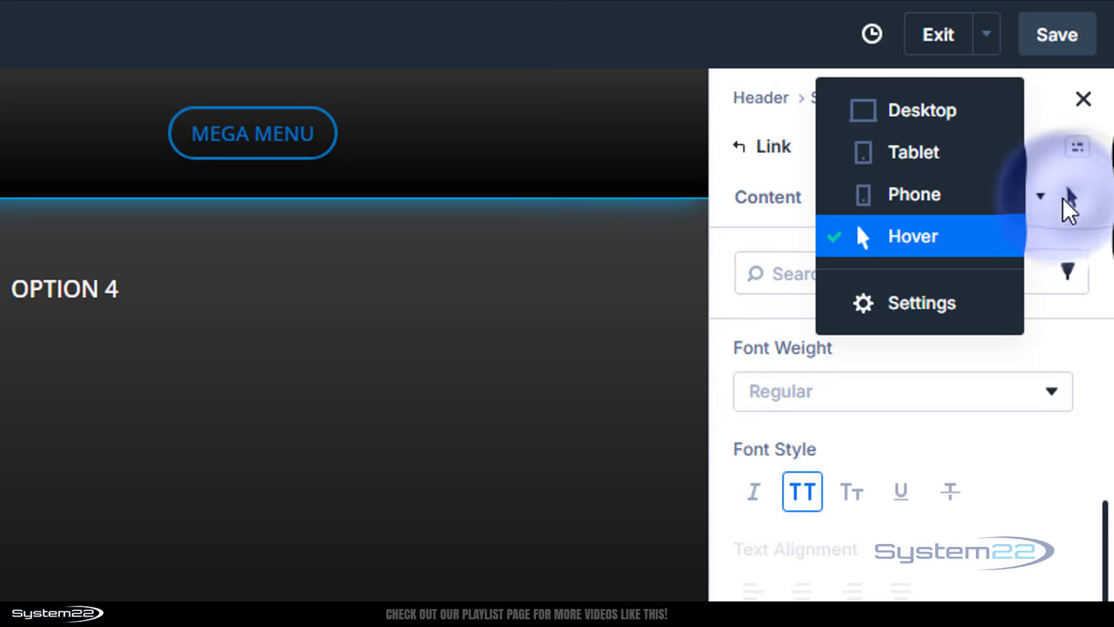
{"action": "left_click", "coordinate": [898, 116]}
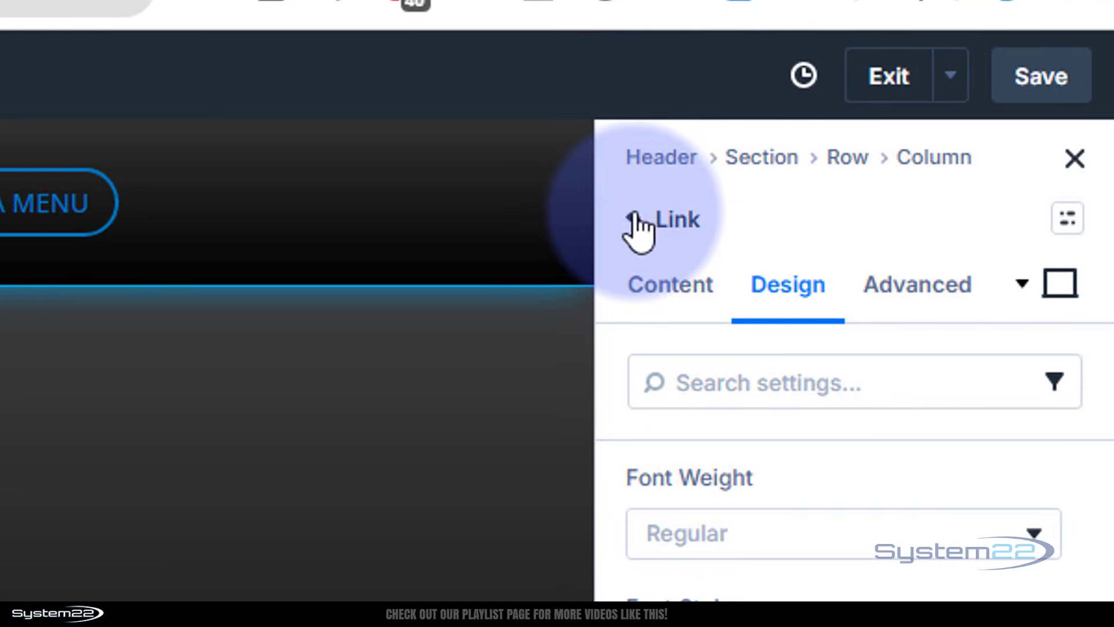
Set the vertical gap of the first column, which holds the Option 1 links, to 15 px
{"action": "left_click", "coordinate": [778, 173]}
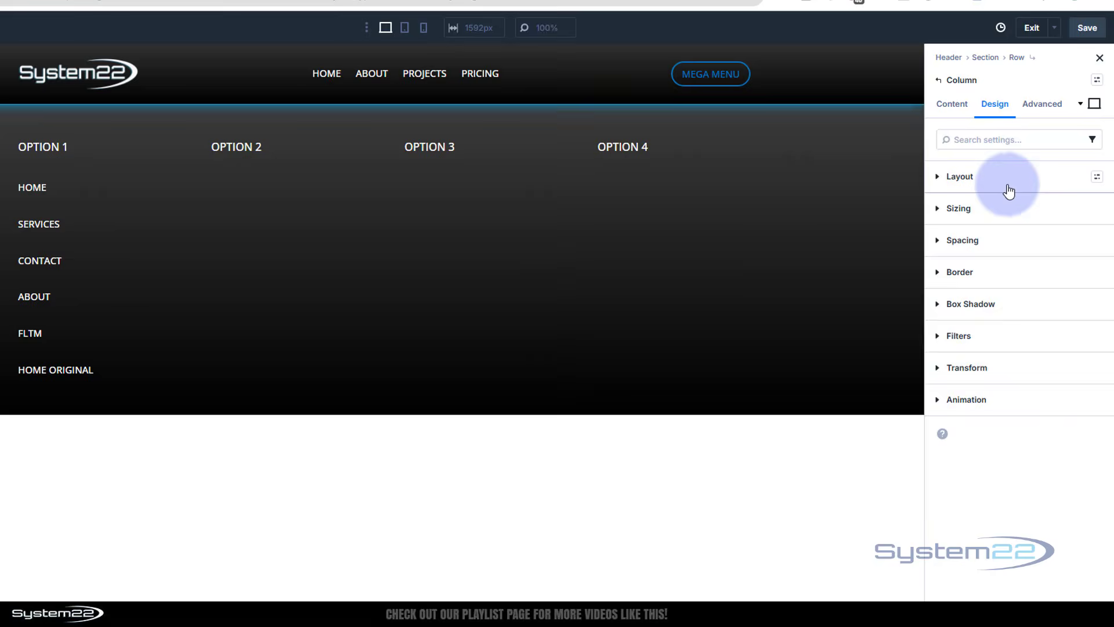
{"action": "left_click", "coordinate": [830, 499]}
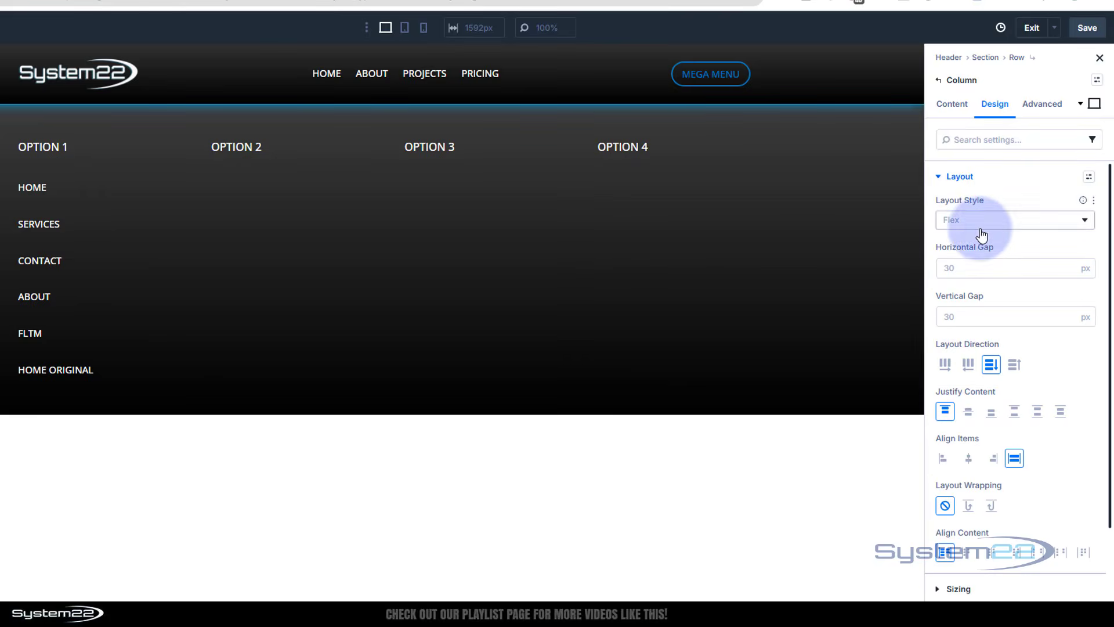
{"action": "scroll", "coordinate": [1015, 348], "scroll_direction": "down", "scroll_amount": 1}
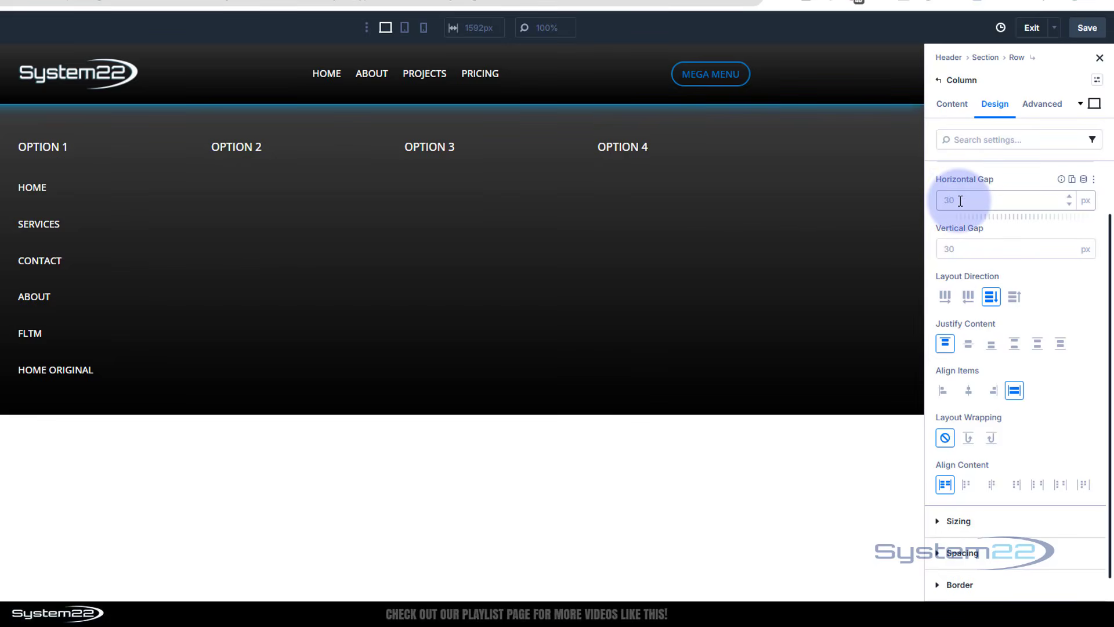
{"action": "left_click", "coordinate": [950, 248]}
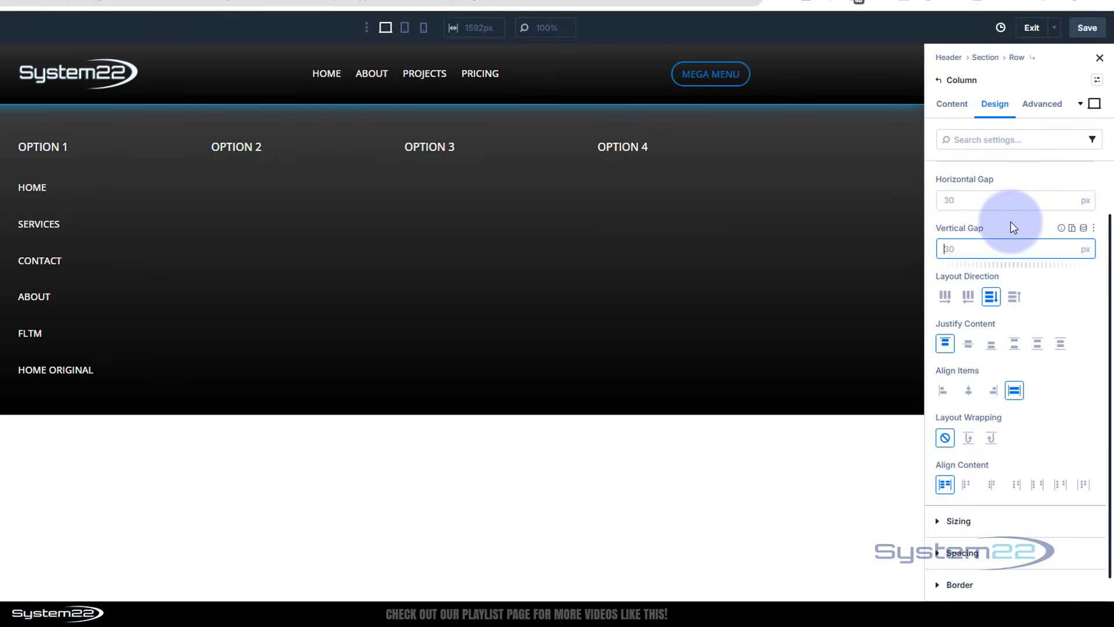
{"action": "type", "text": "15"}
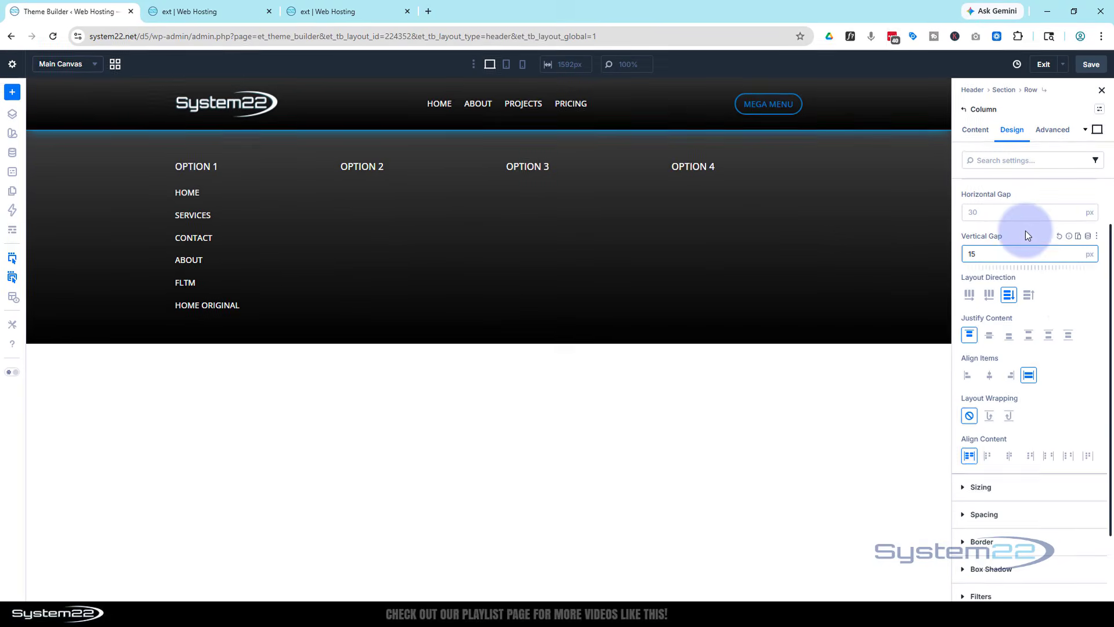
{"action": "left_click", "coordinate": [1074, 305]}
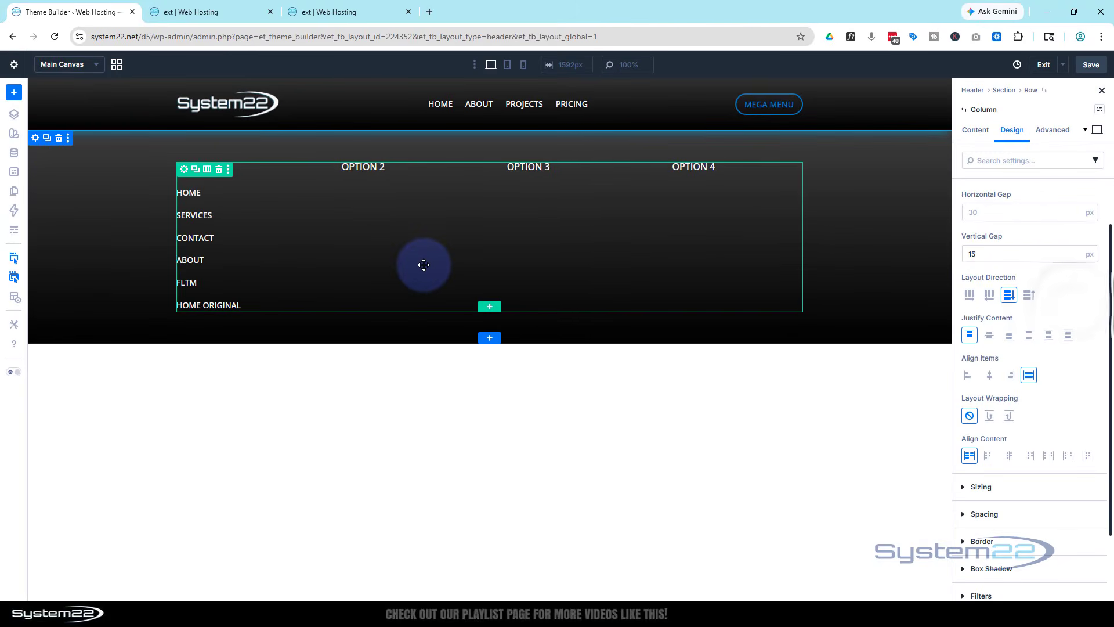
Duplicate the Link module in wireframe view and move the copy below the second column's heading
{"action": "mouse_move", "coordinate": [253, 201]}
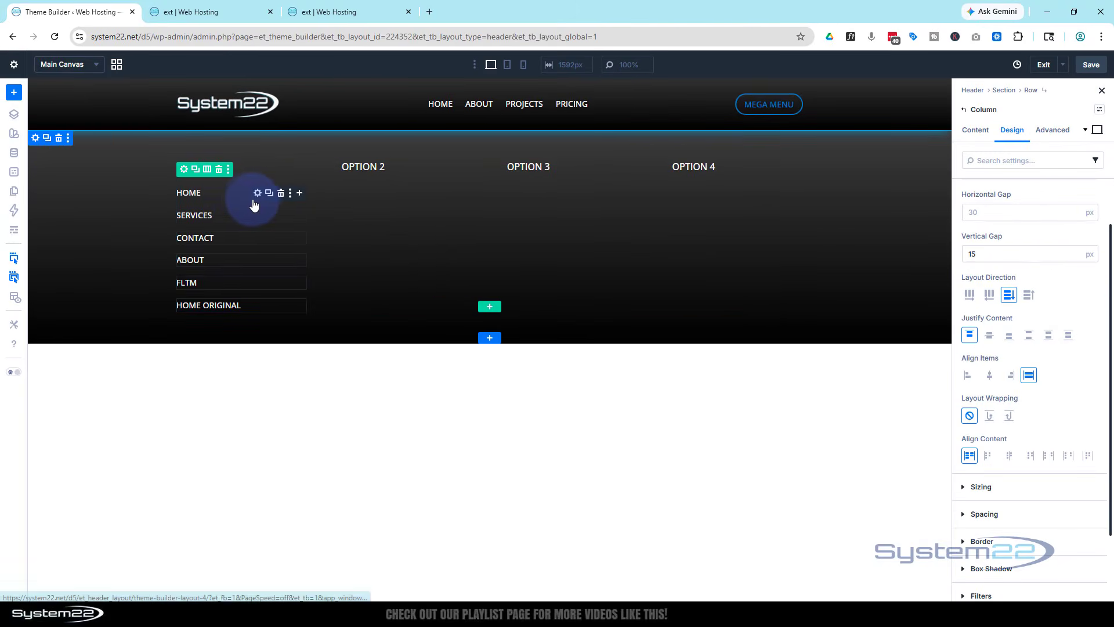
{"action": "left_click", "coordinate": [14, 231]}
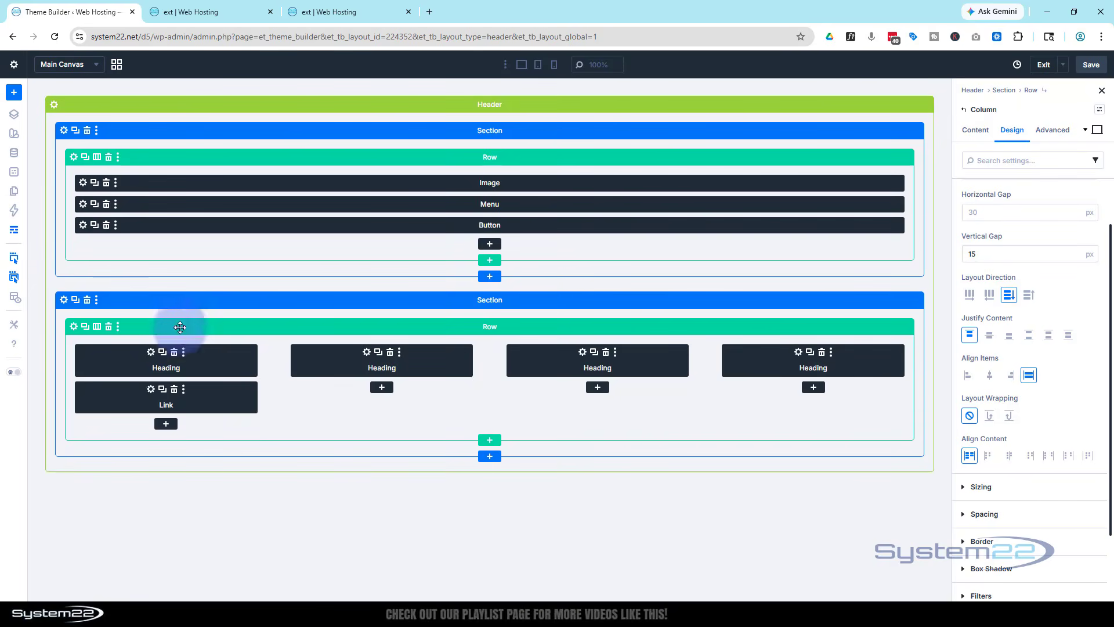
{"action": "left_click", "coordinate": [163, 393]}
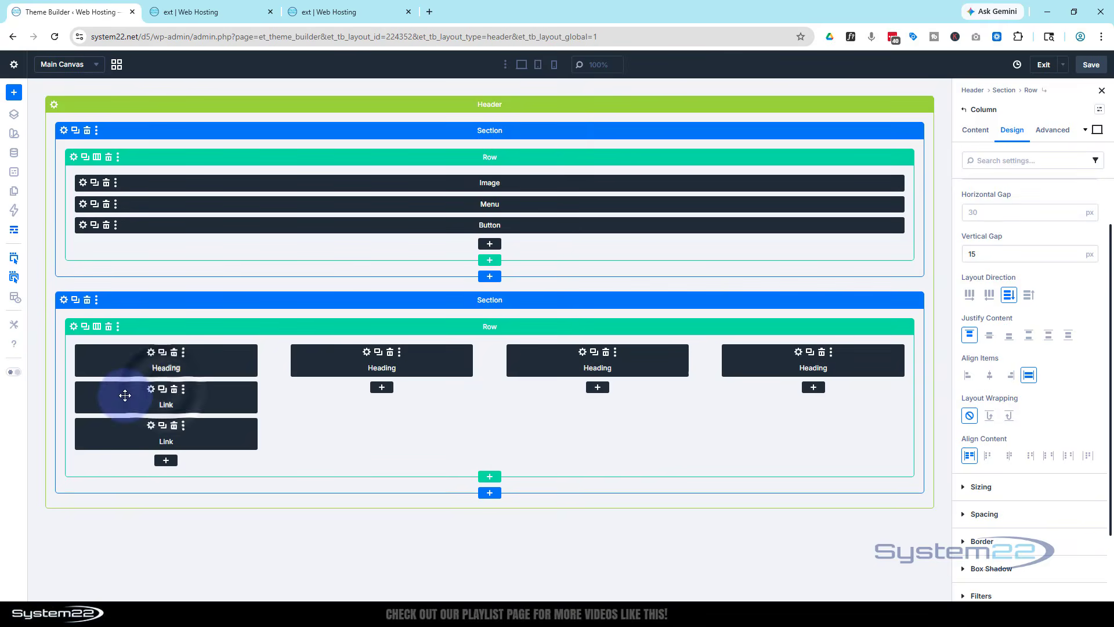
{"action": "left_click_drag", "start_coordinate": [120, 393], "coordinate": [362, 397]}
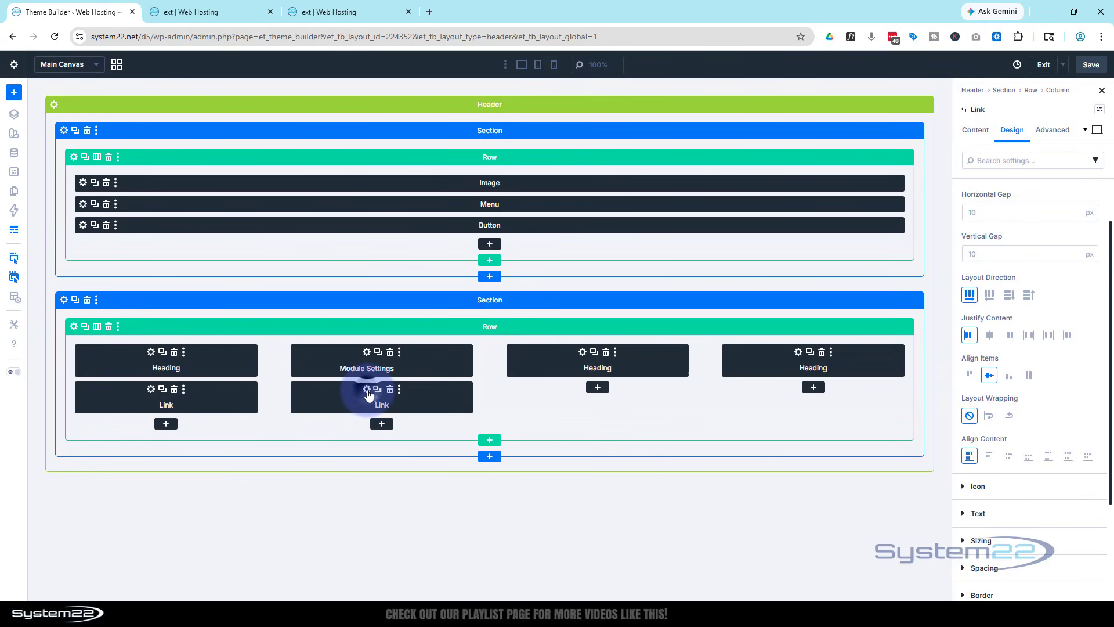
Clear all specific pages included in the second column link's loop and open the list of pages to choose from
{"action": "left_click", "coordinate": [975, 130]}
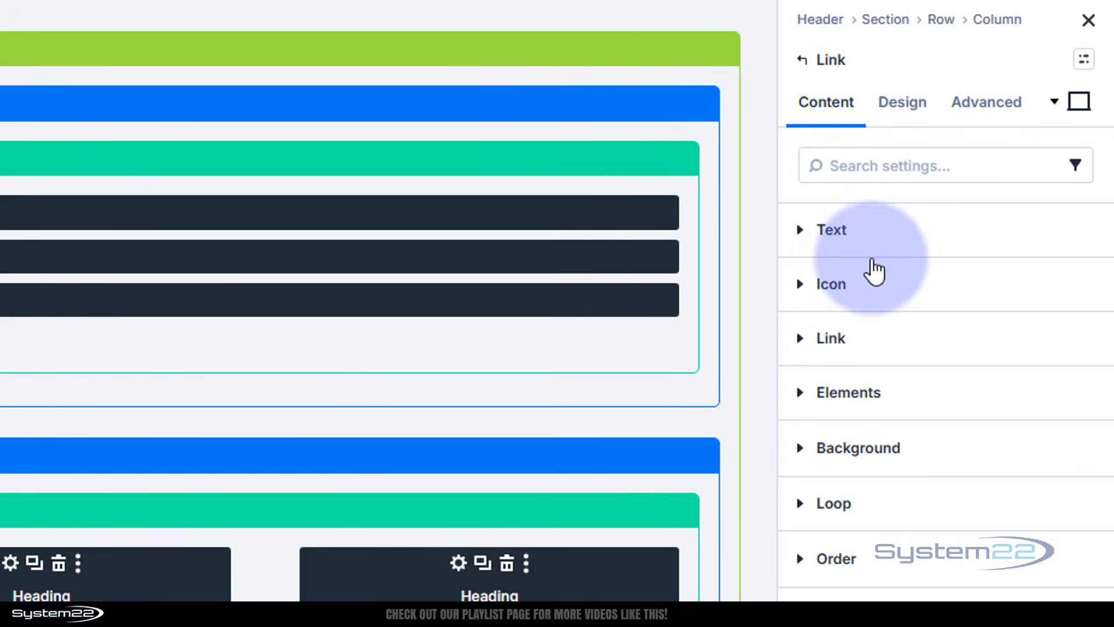
{"action": "left_click", "coordinate": [849, 504]}
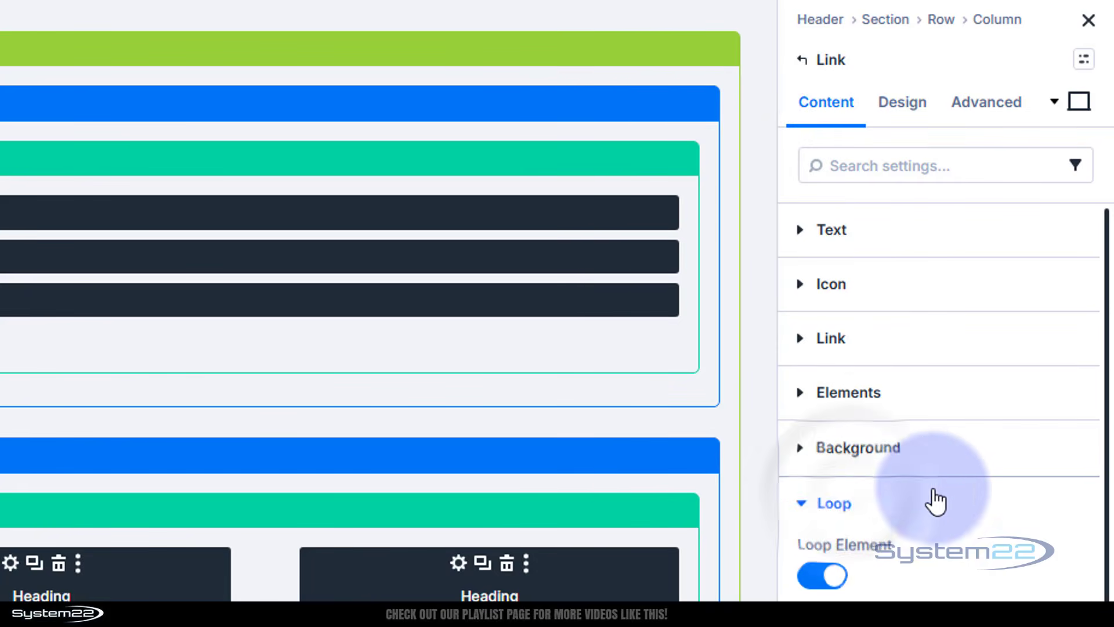
{"action": "scroll", "coordinate": [855, 505], "scroll_direction": "down", "scroll_amount": 6}
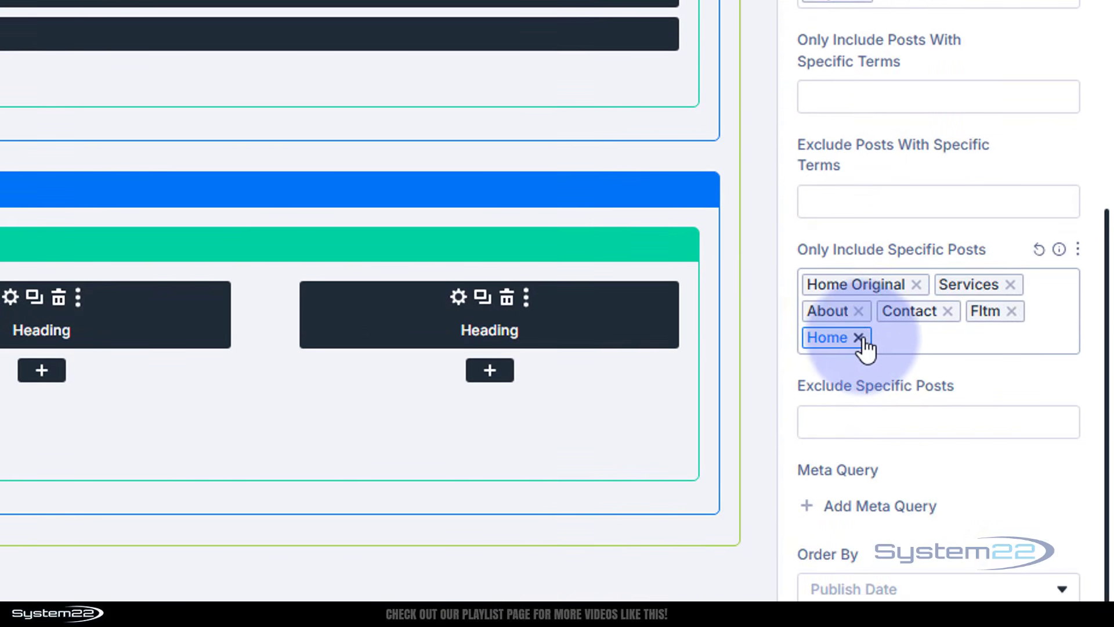
{"action": "left_click", "coordinate": [862, 337]}
{"action": "left_click", "coordinate": [858, 311]}
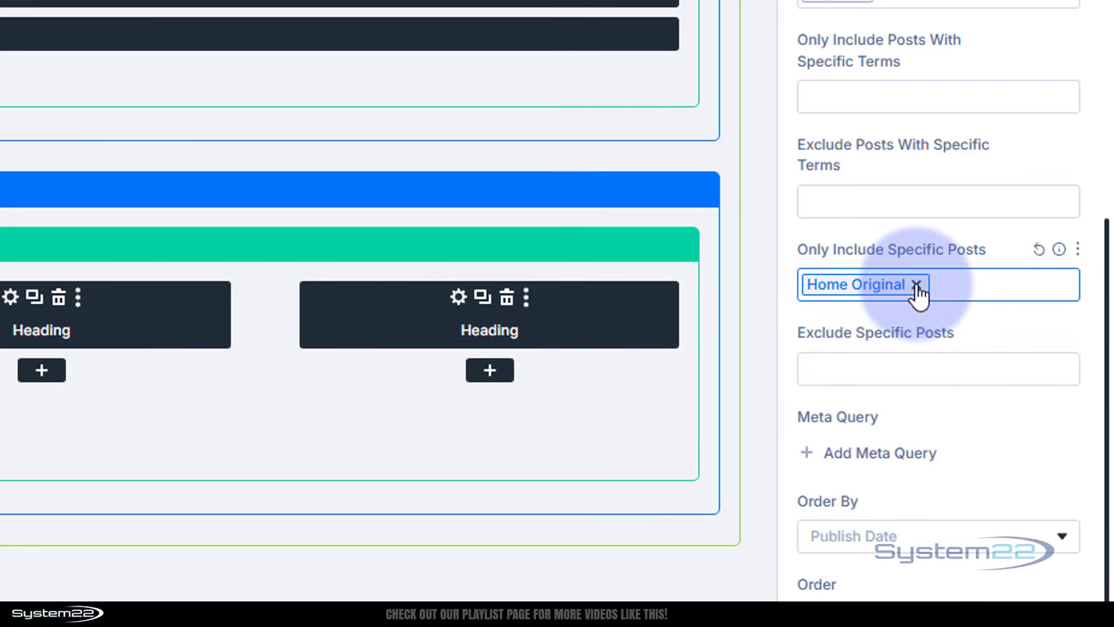
{"action": "left_click", "coordinate": [916, 285]}
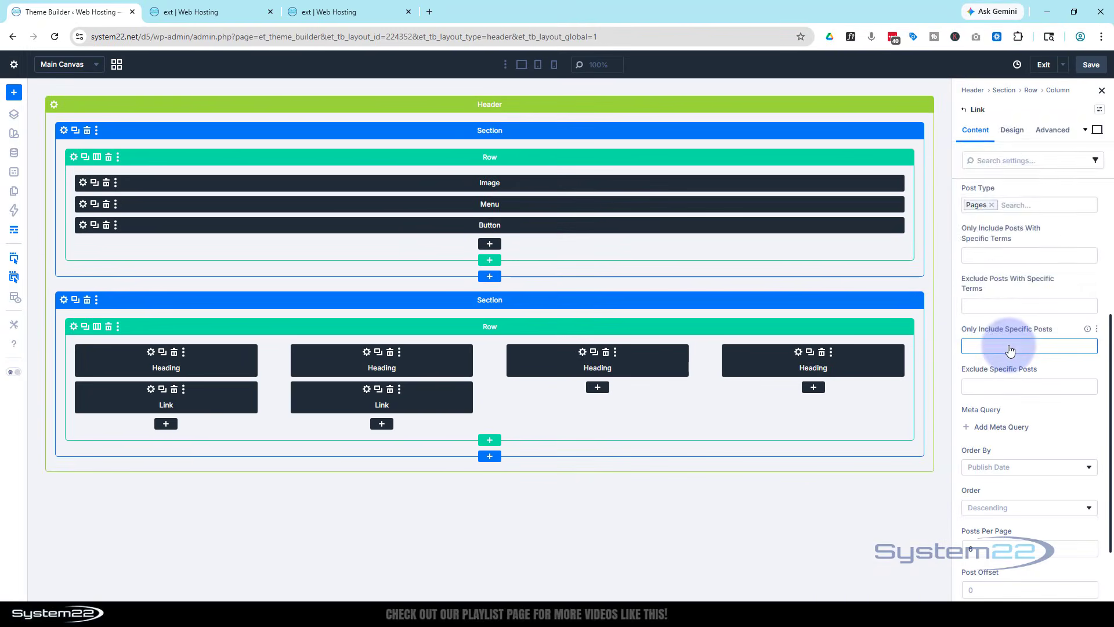
{"action": "left_click", "coordinate": [1010, 351]}
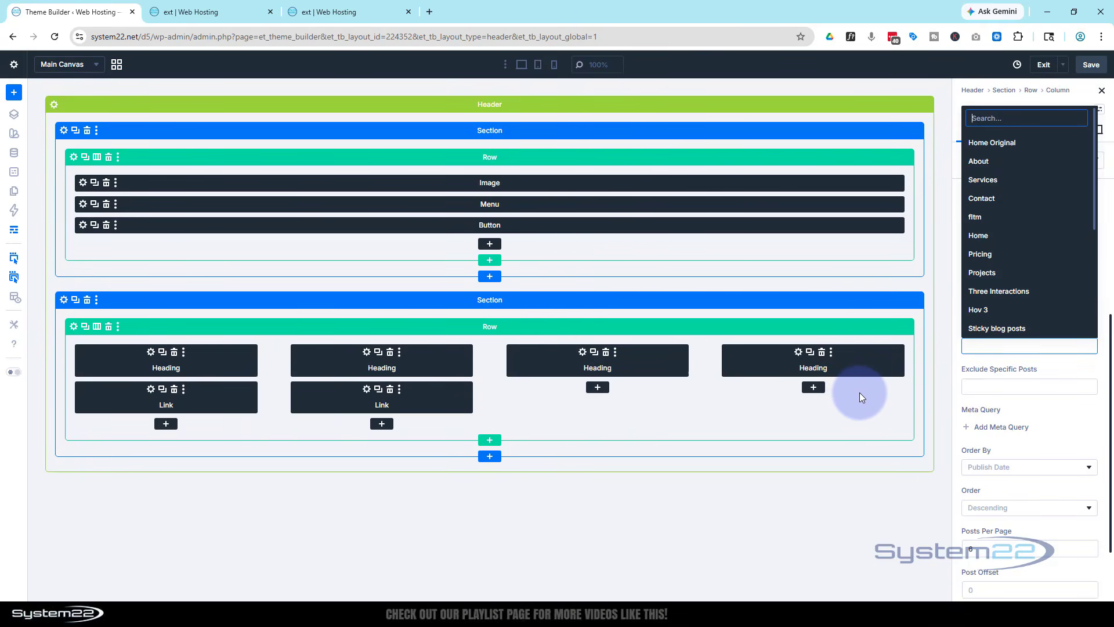
Leave wireframe view and add a single-column row below the four-column row in the mega menu section
{"action": "left_click", "coordinate": [14, 229]}
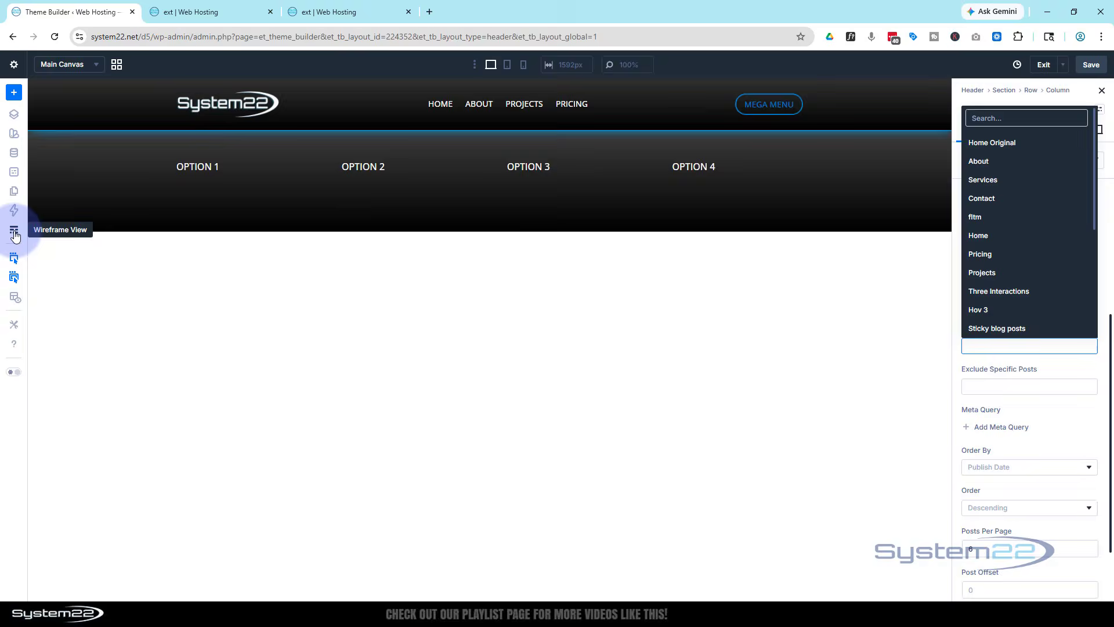
{"action": "left_click", "coordinate": [567, 318]}
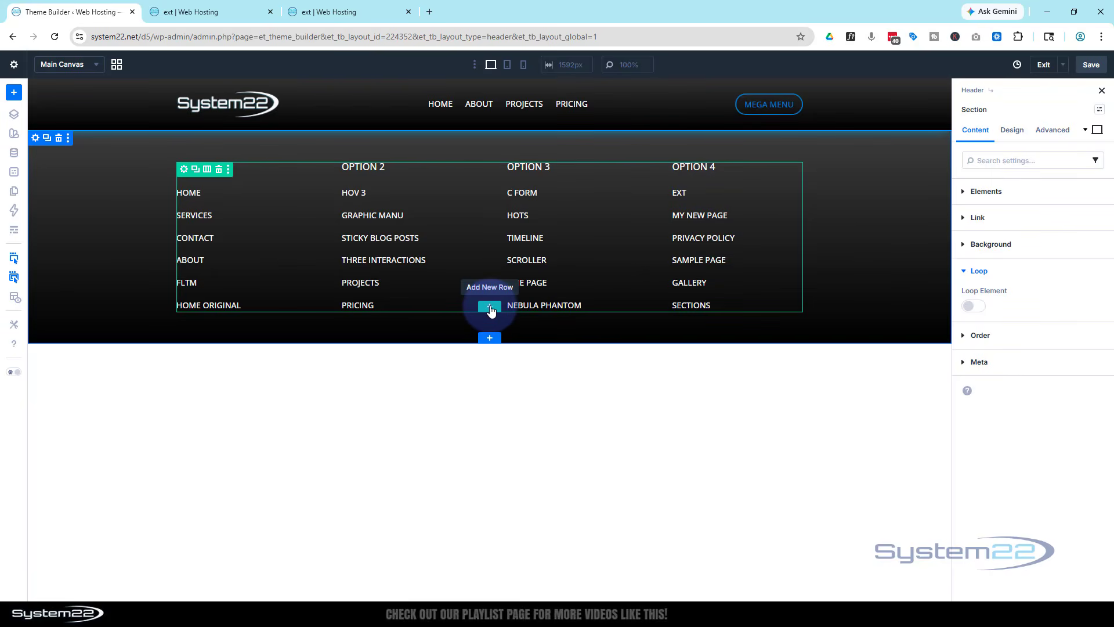
{"action": "left_click", "coordinate": [490, 307]}
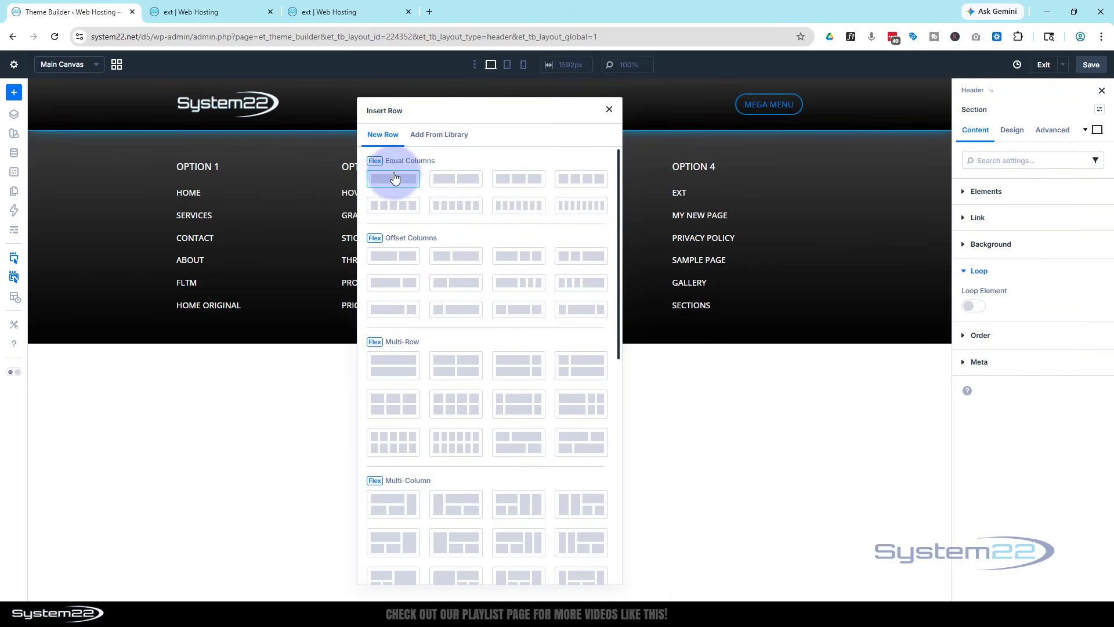
{"action": "left_click", "coordinate": [394, 180]}
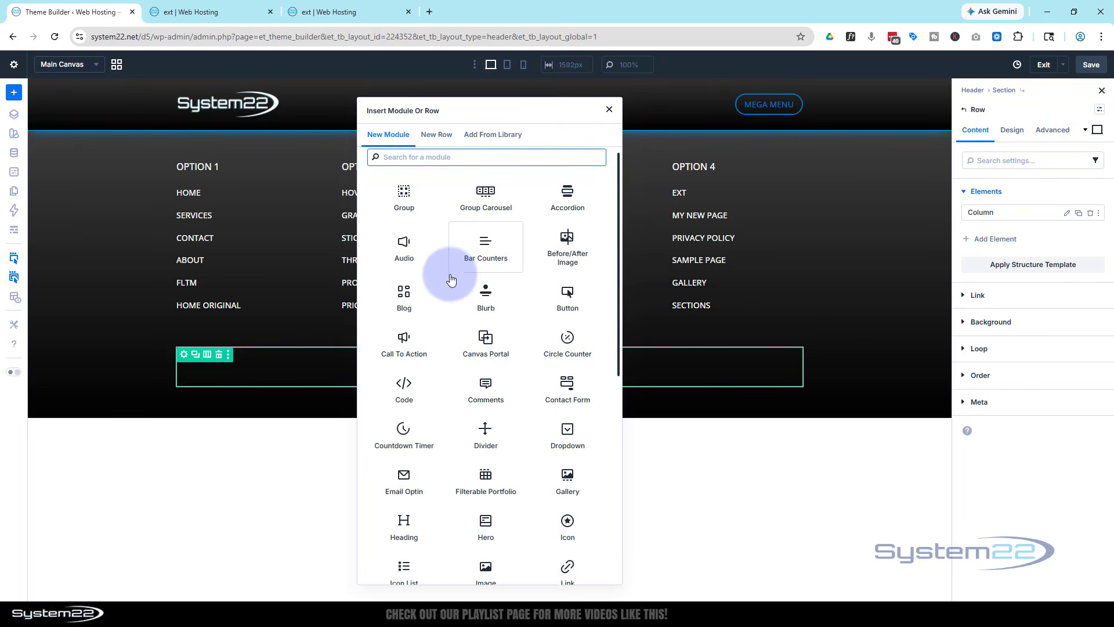
Insert an Image module into the new single-column row and nest a Call To Action module inside it
{"action": "scroll", "coordinate": [451, 280], "scroll_direction": "down", "scroll_amount": 5}
{"action": "left_click", "coordinate": [485, 334]}
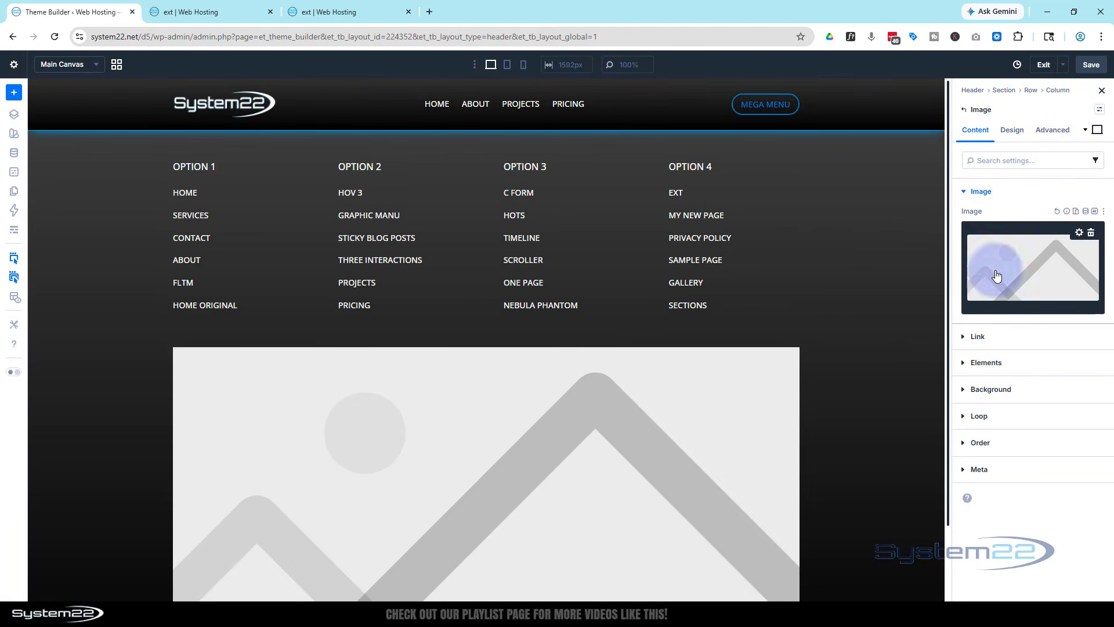
{"action": "left_click", "coordinate": [986, 362]}
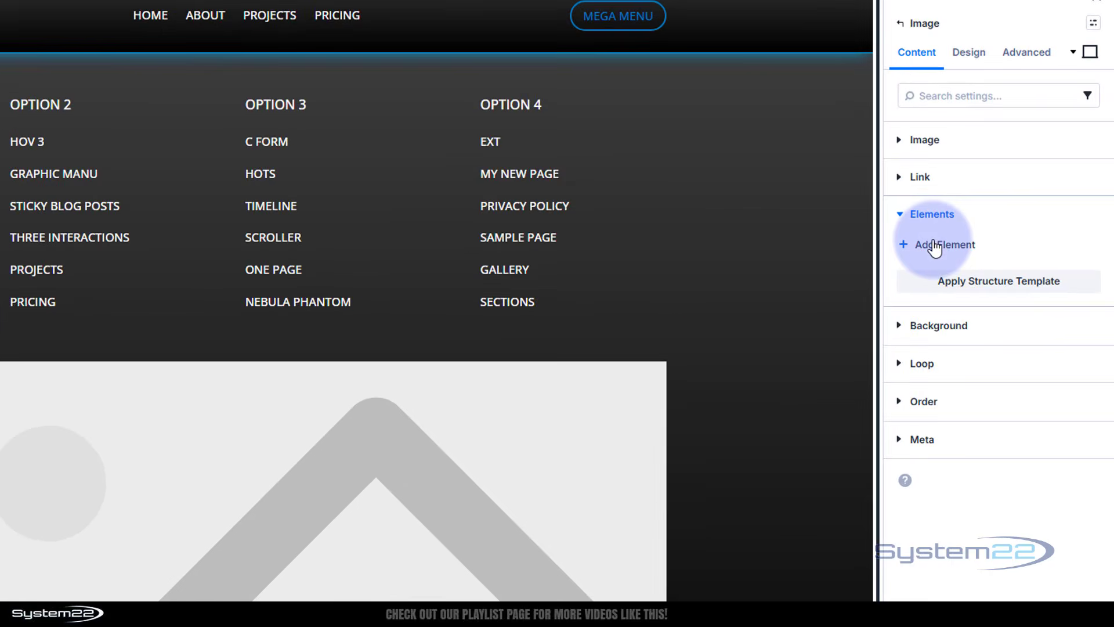
{"action": "left_click", "coordinate": [935, 246]}
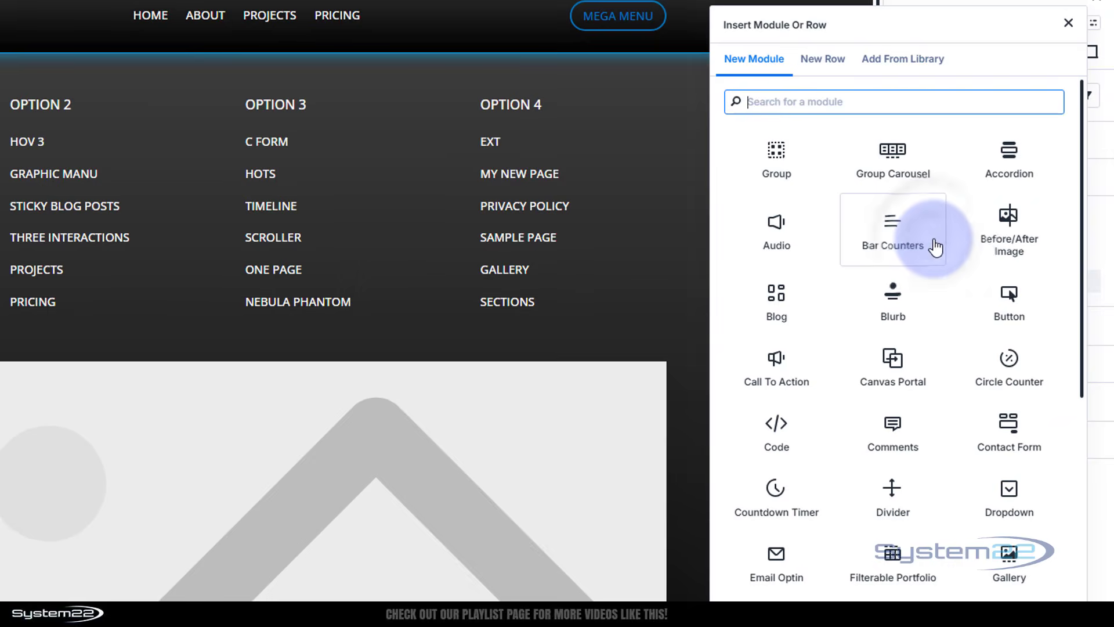
{"action": "left_click", "coordinate": [778, 369]}
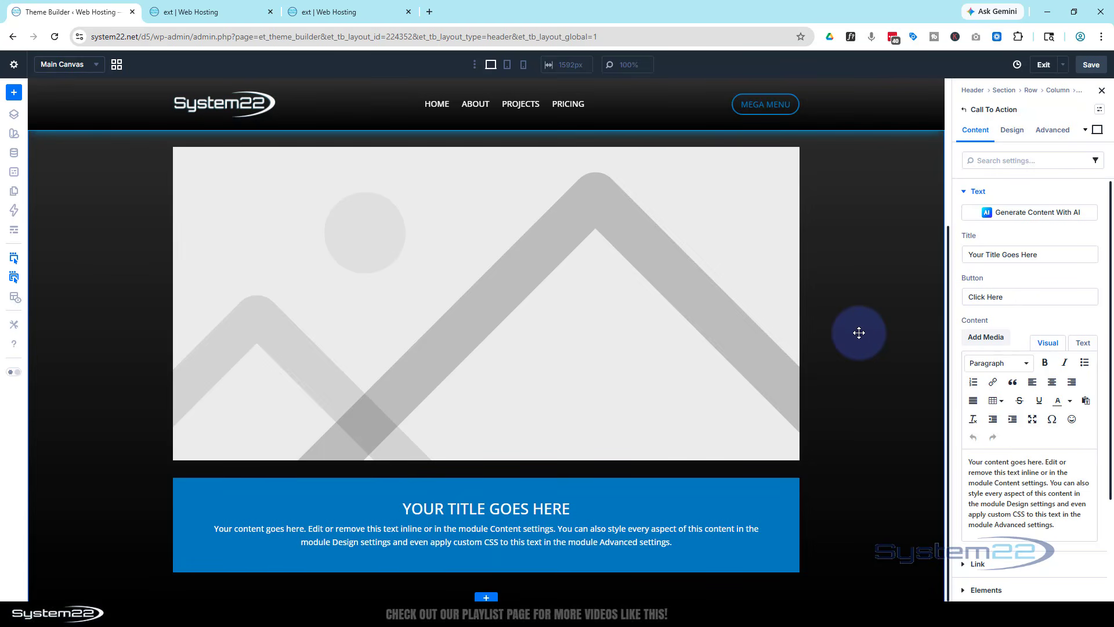
Set the Image module's layout direction to Row, placing the image before the Call To Action, after trying the reversed row direction
{"action": "left_click", "coordinate": [964, 112]}
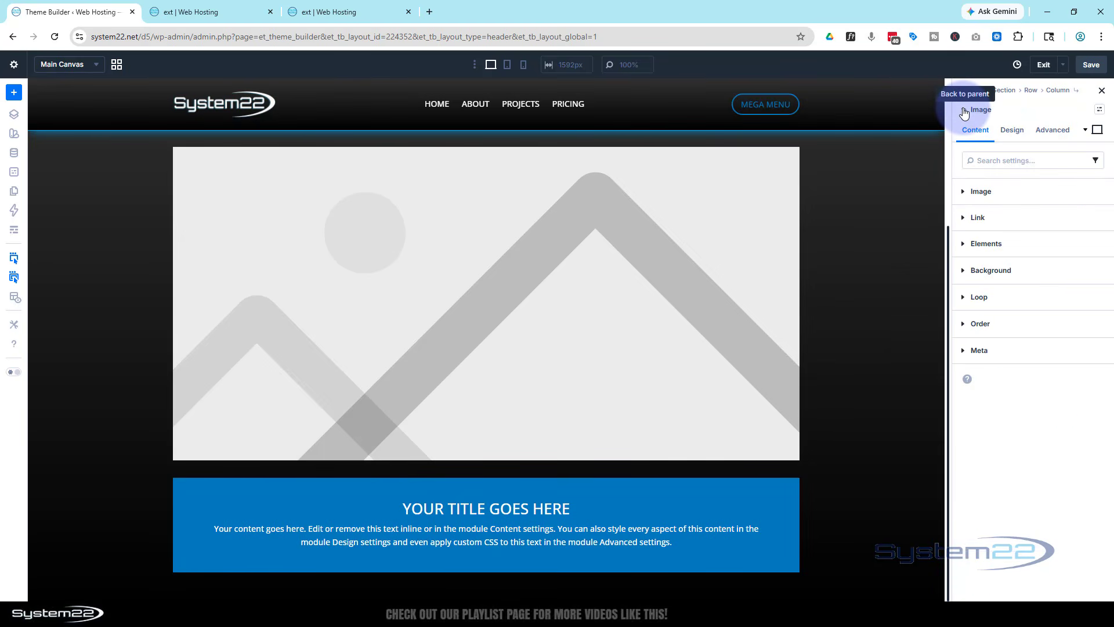
{"action": "left_click", "coordinate": [1015, 132]}
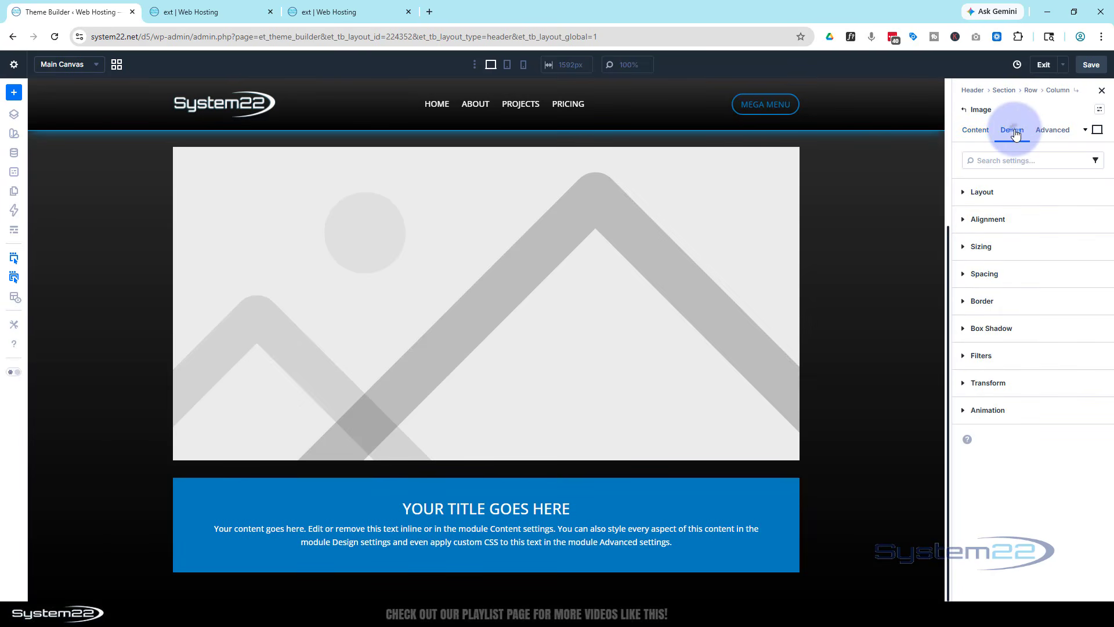
{"action": "left_click", "coordinate": [1022, 192]}
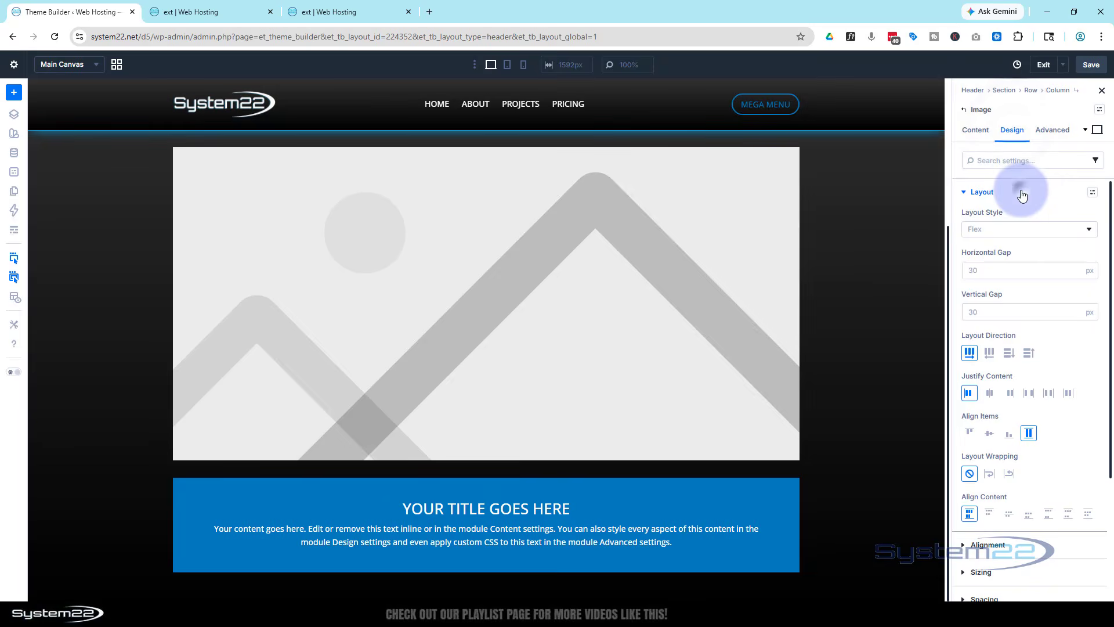
{"action": "left_click", "coordinate": [988, 356]}
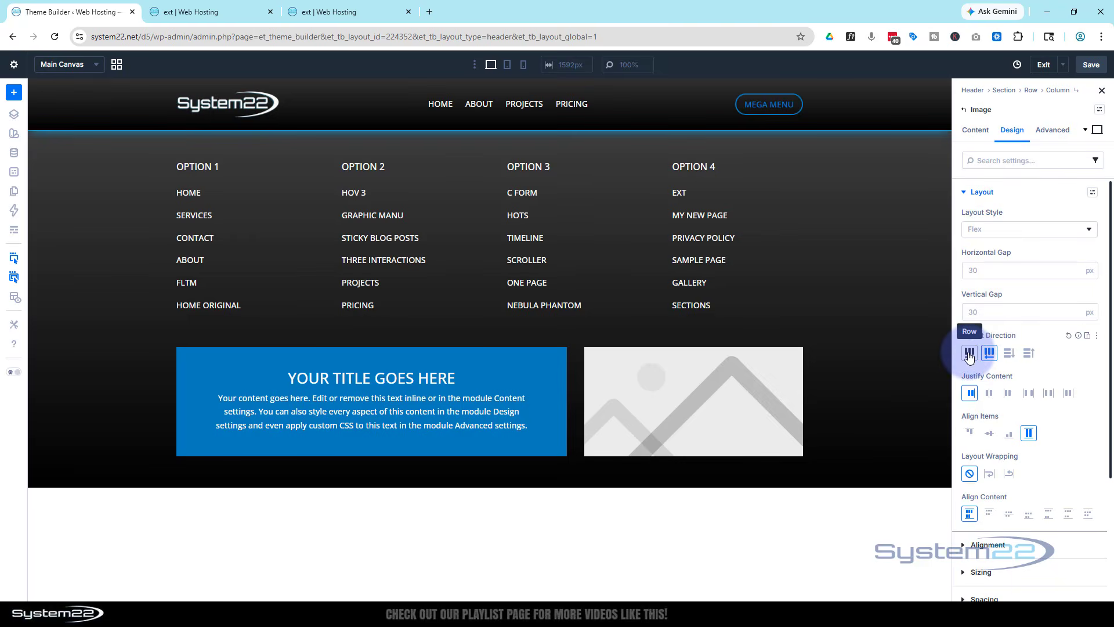
{"action": "left_click", "coordinate": [971, 357]}
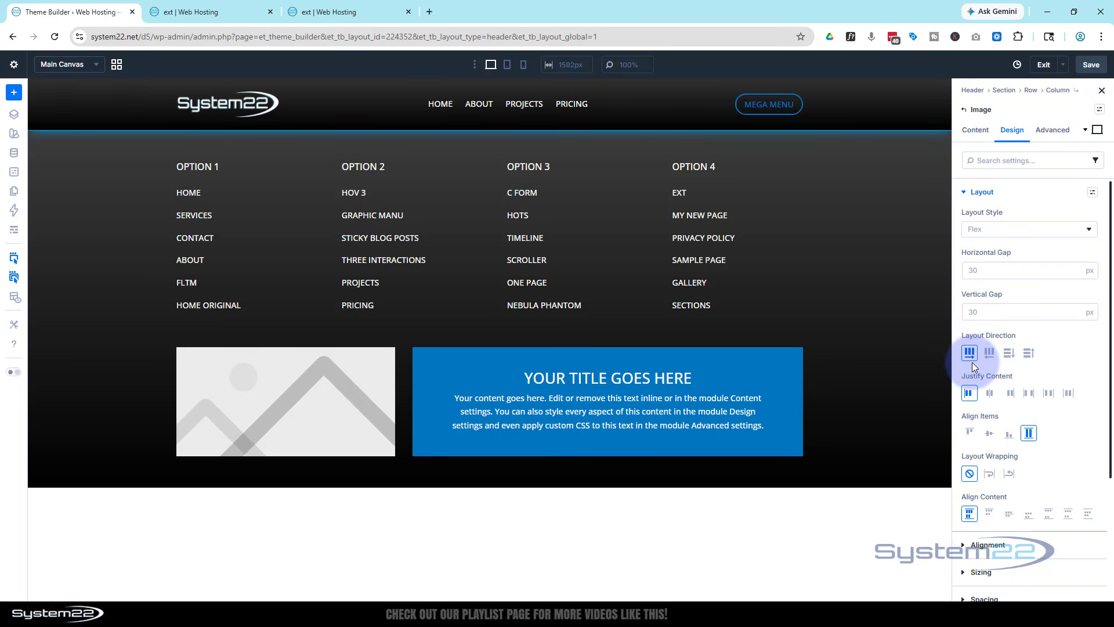
Turn on looping for the Image module and include only posts from the Supercars category
{"action": "left_click", "coordinate": [977, 131]}
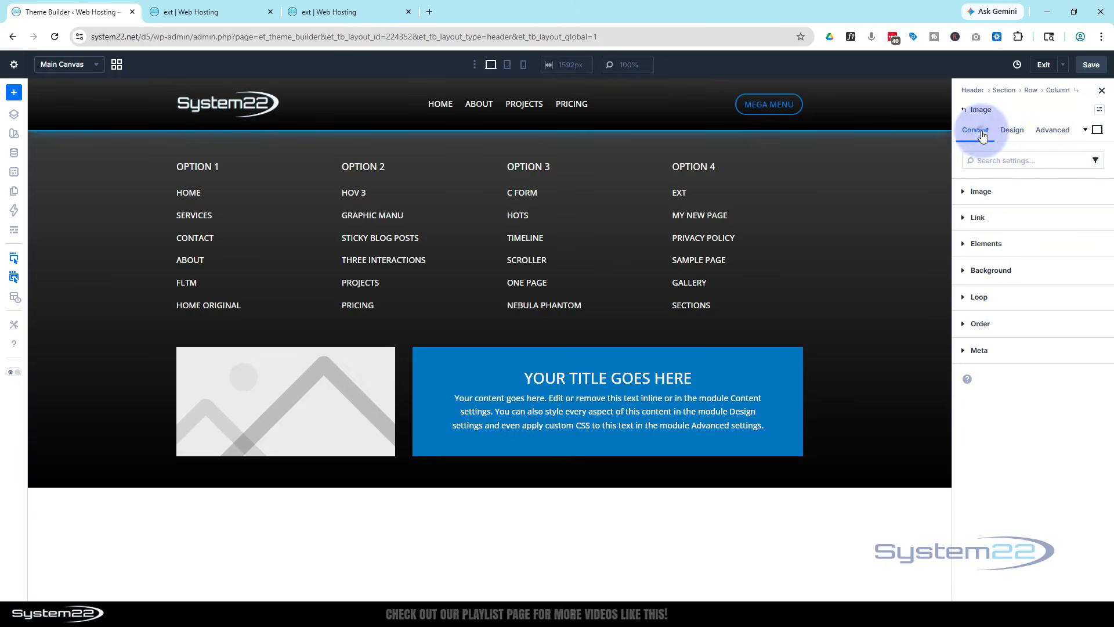
{"action": "left_click", "coordinate": [993, 192]}
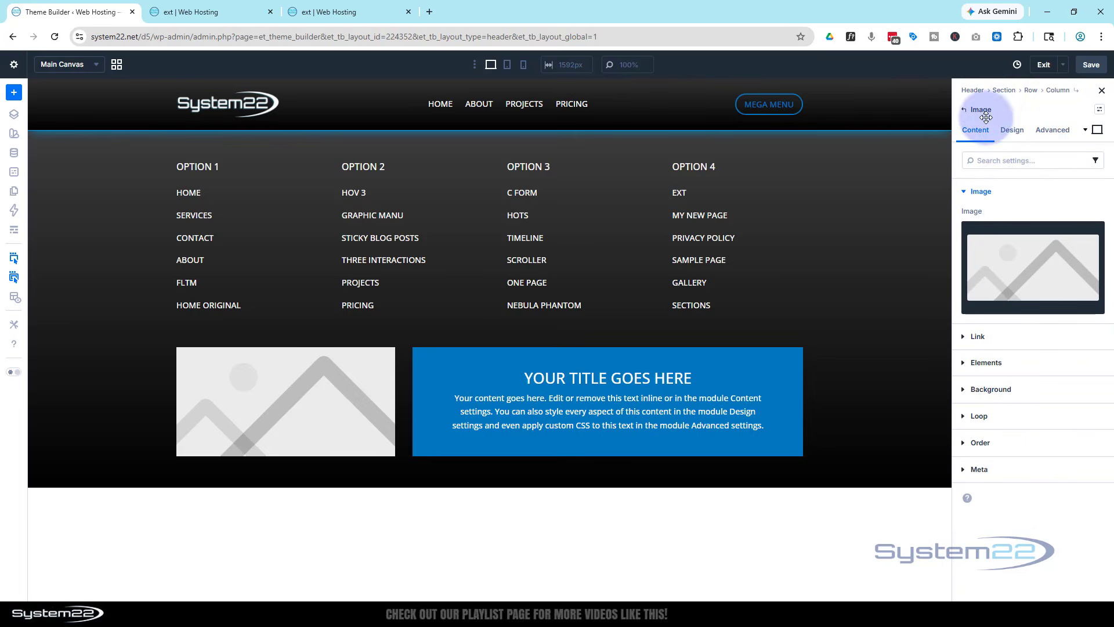
{"action": "left_click", "coordinate": [990, 418]}
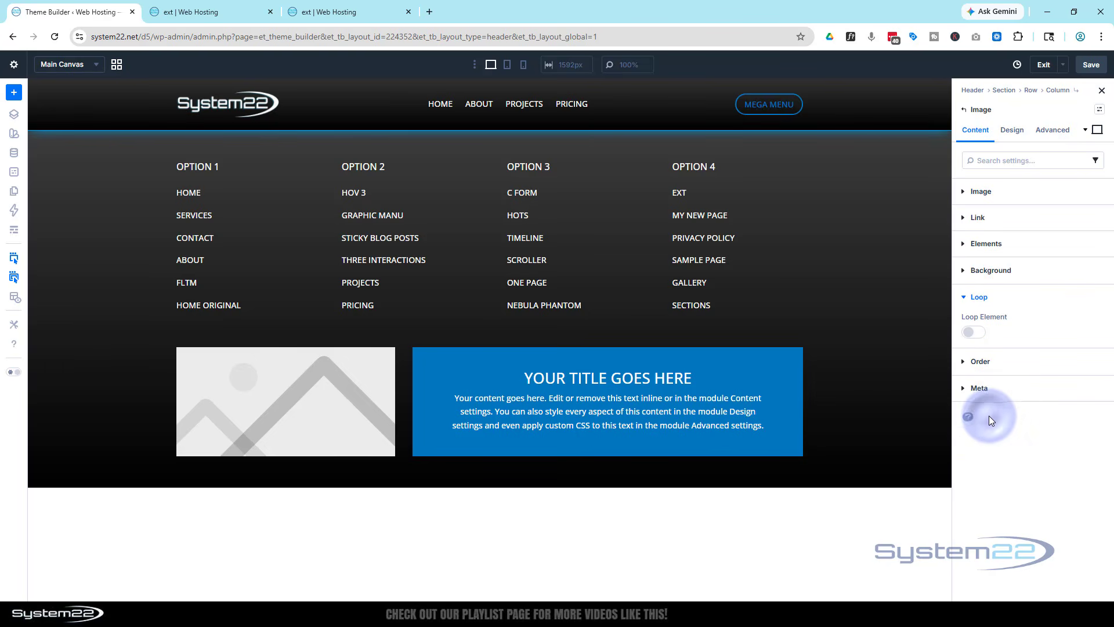
{"action": "left_click", "coordinate": [976, 333]}
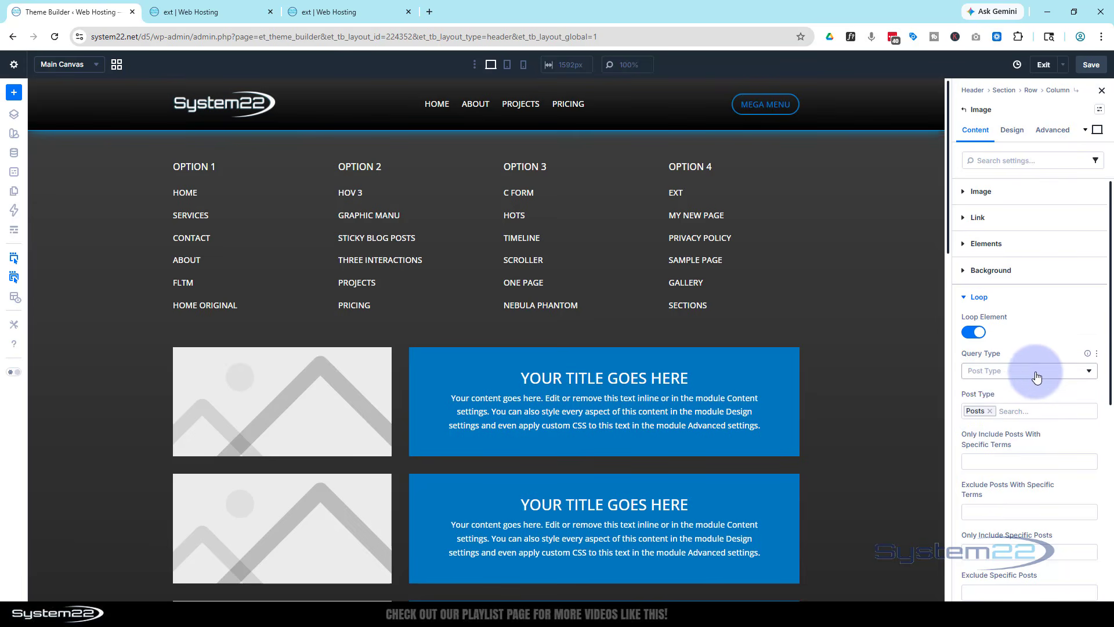
{"action": "scroll", "coordinate": [1037, 368], "scroll_direction": "down", "scroll_amount": 3}
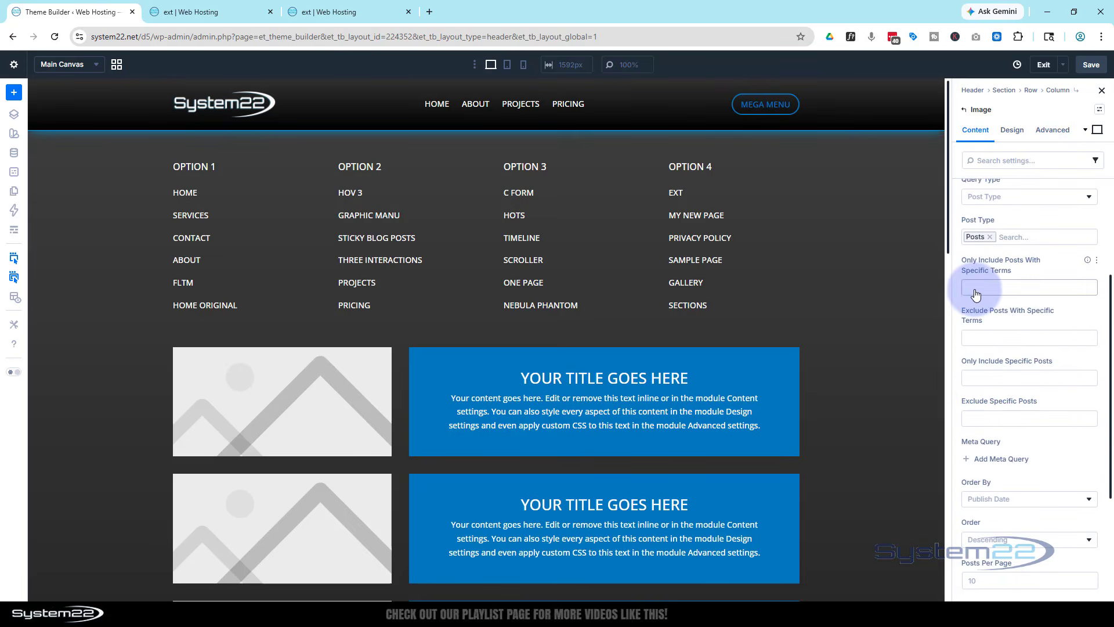
{"action": "left_click", "coordinate": [981, 287]}
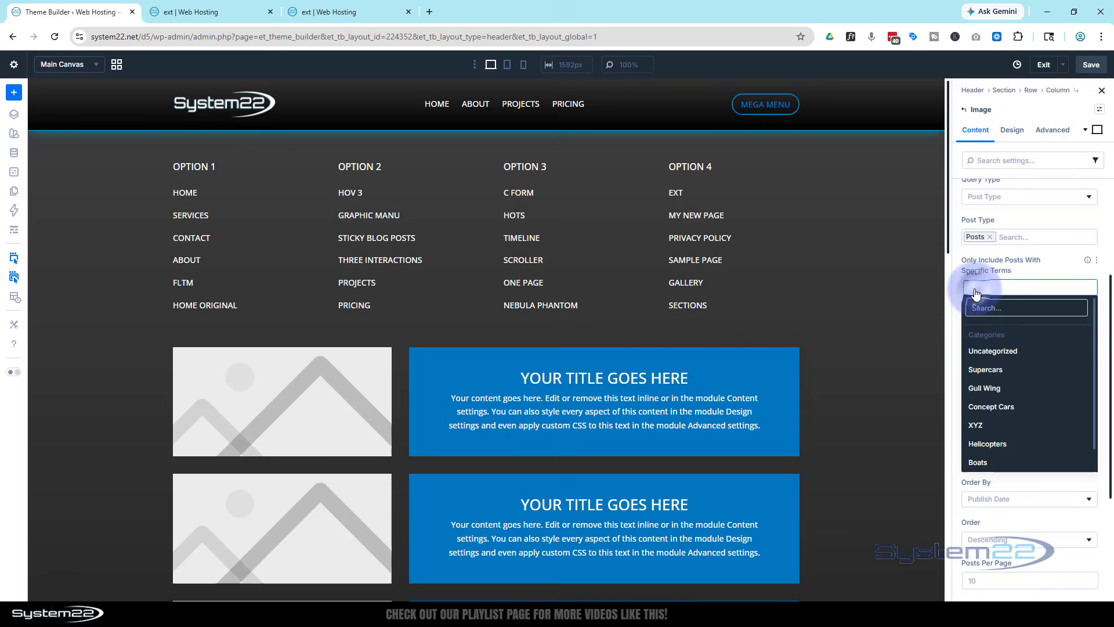
{"action": "left_click", "coordinate": [990, 371]}
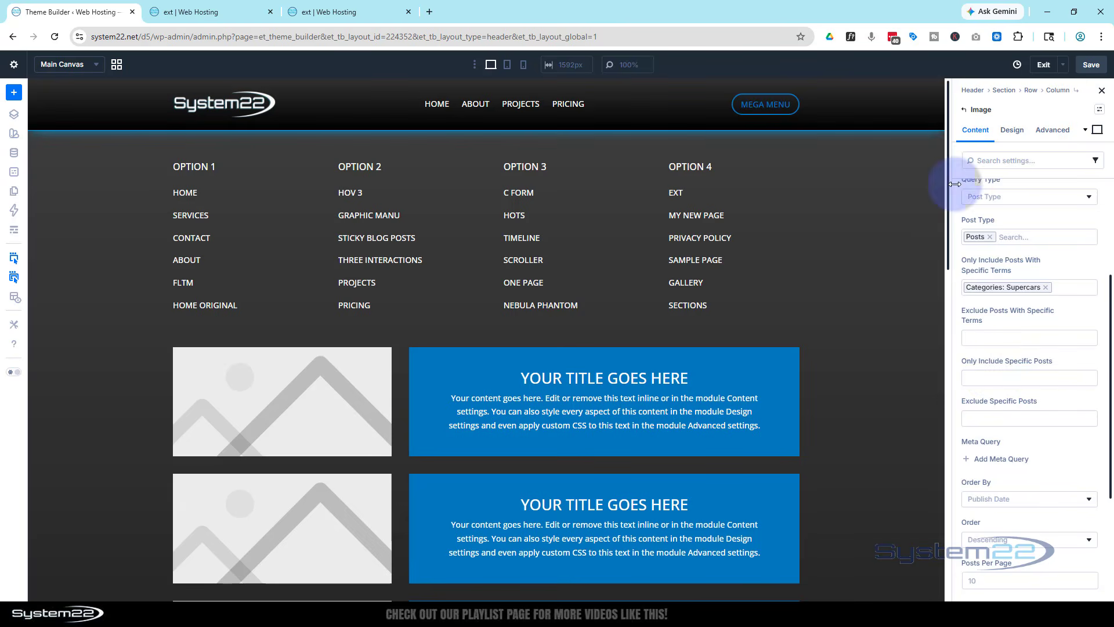
Use the Loop Featured Image dynamic content as the Image module's picture
{"action": "scroll", "coordinate": [980, 220], "scroll_direction": "up", "scroll_amount": 3}
{"action": "left_click", "coordinate": [987, 197]}
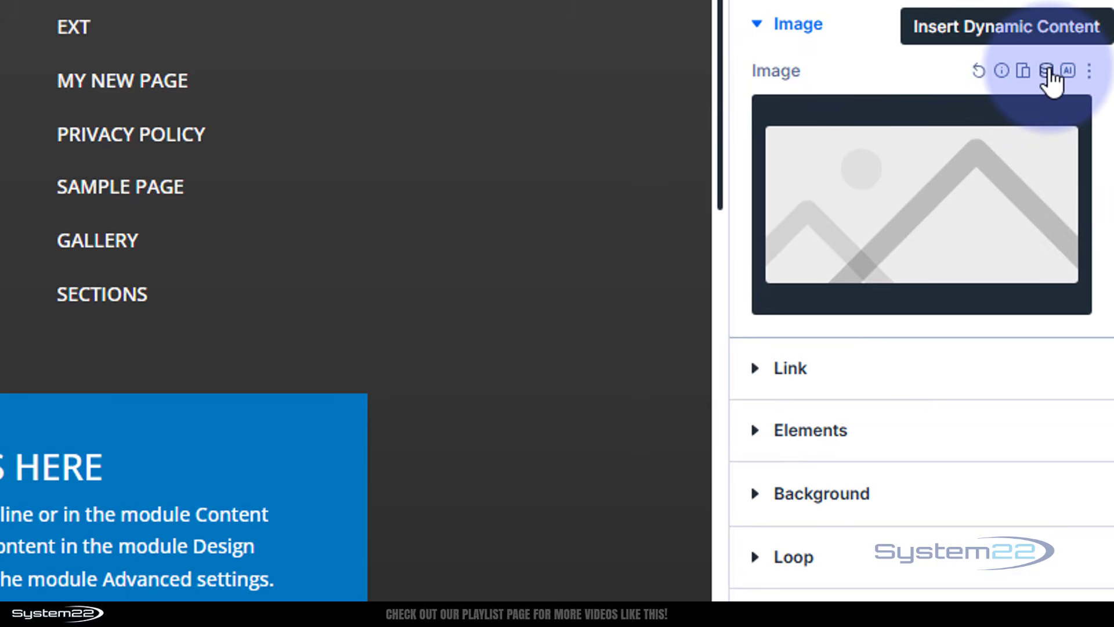
{"action": "left_click", "coordinate": [1049, 71]}
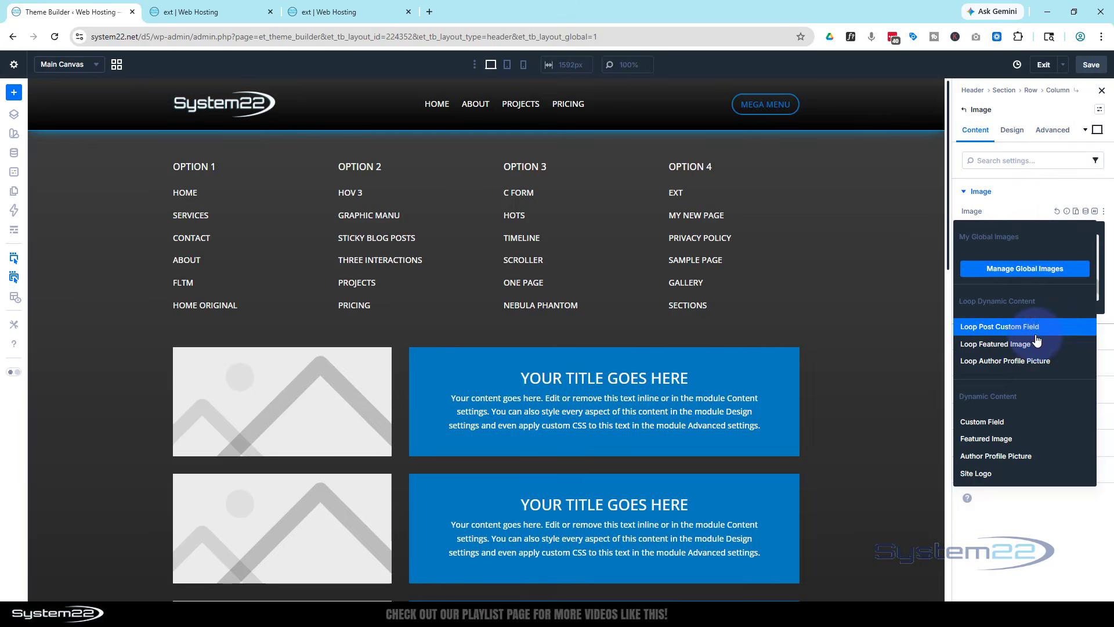
{"action": "left_click", "coordinate": [1024, 344]}
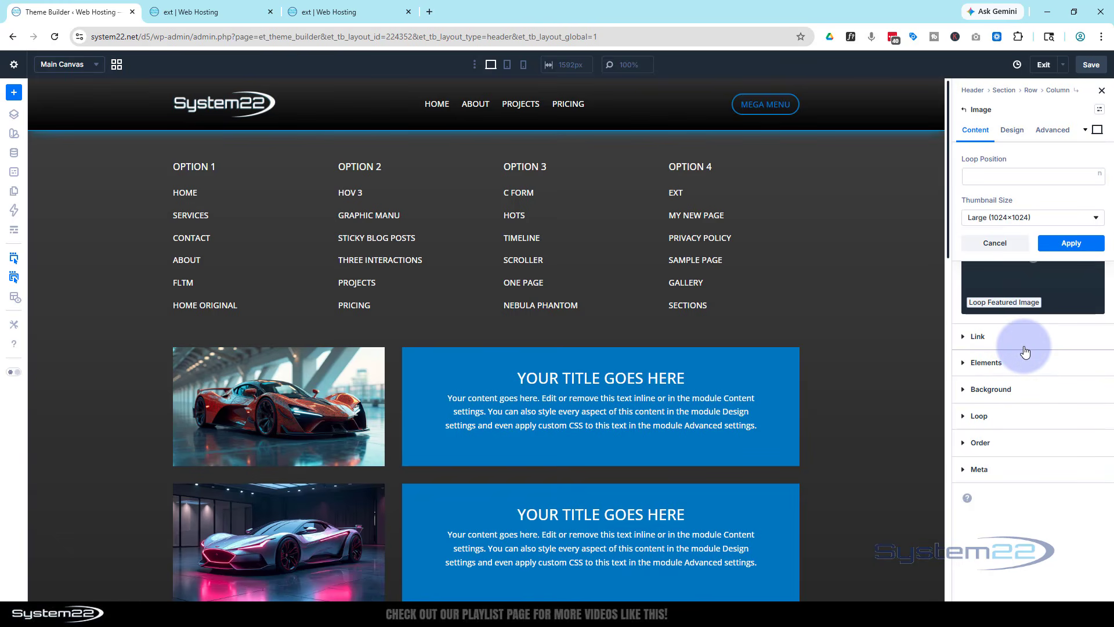
{"action": "left_click", "coordinate": [1072, 244]}
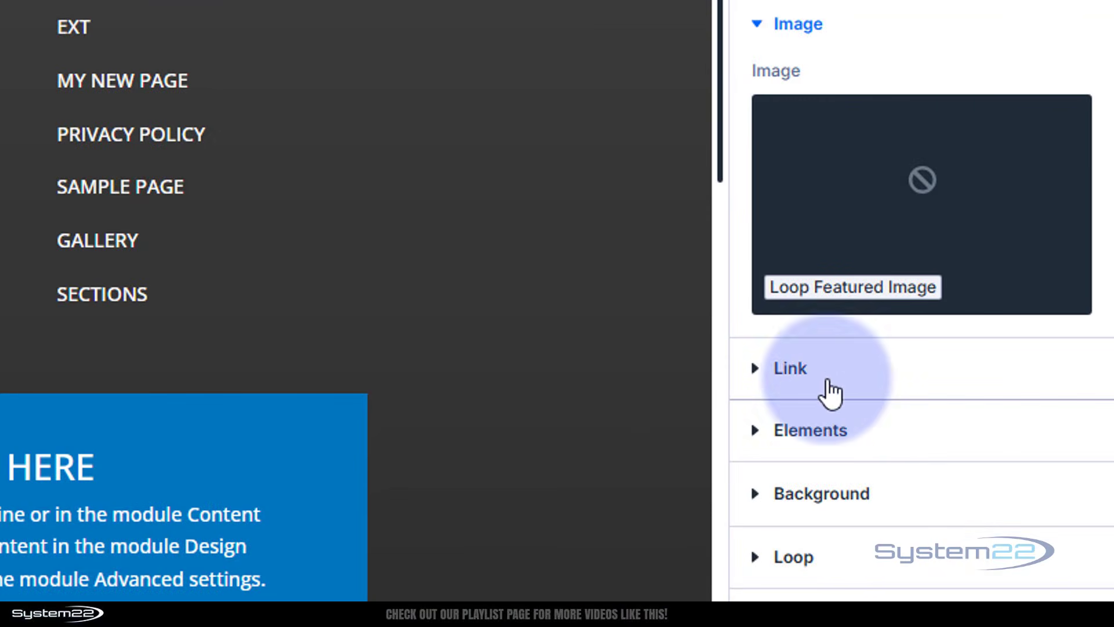
Set the title of the nested Call To Action module to the Loop Post Title dynamic content
{"action": "left_click", "coordinate": [821, 431]}
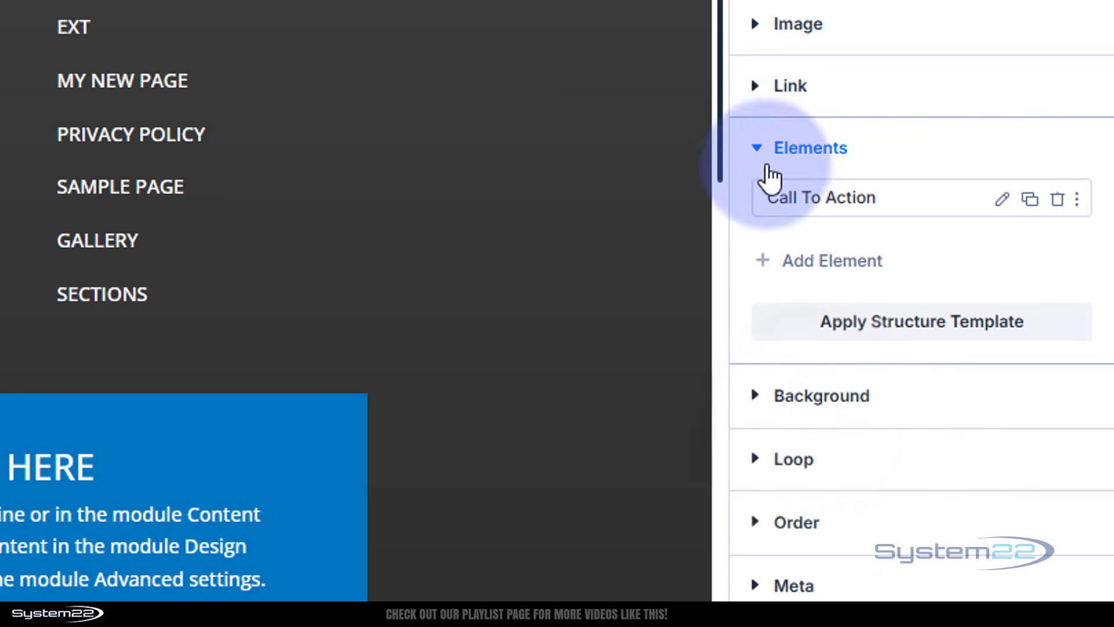
{"action": "left_click", "coordinate": [1006, 198]}
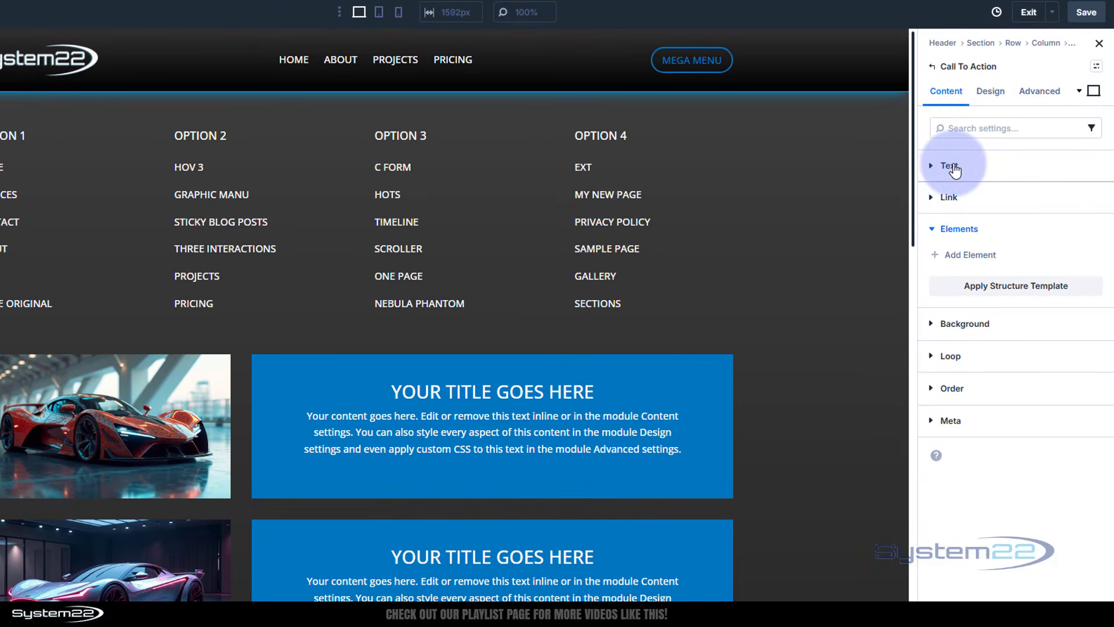
{"action": "left_click", "coordinate": [981, 157]}
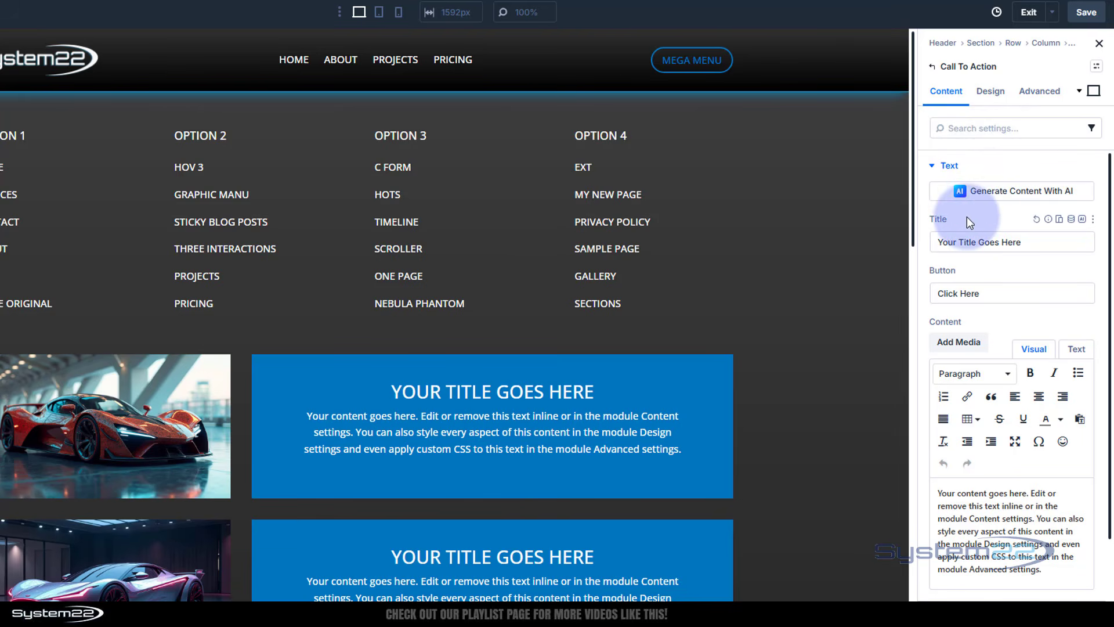
{"action": "left_click", "coordinate": [1071, 221]}
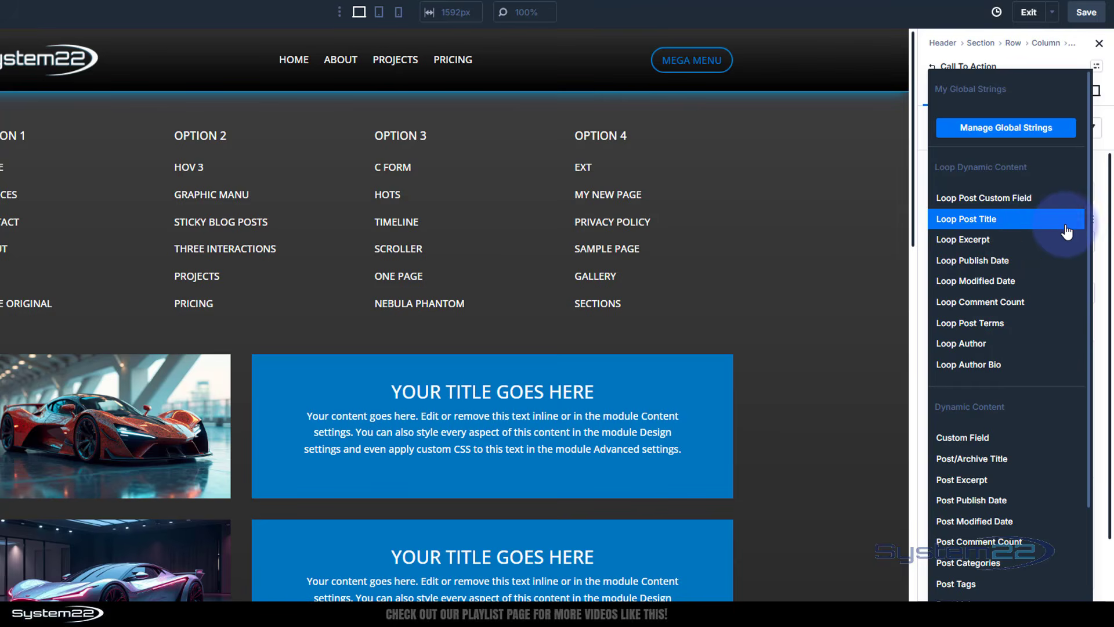
{"action": "left_click", "coordinate": [949, 219]}
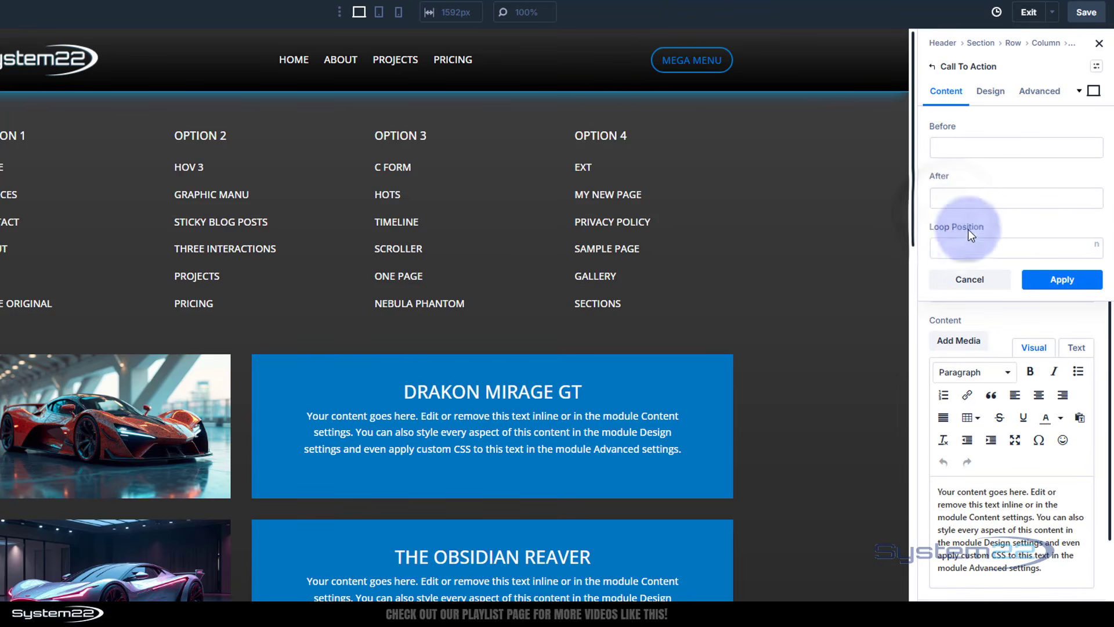
{"action": "left_click", "coordinate": [1062, 279]}
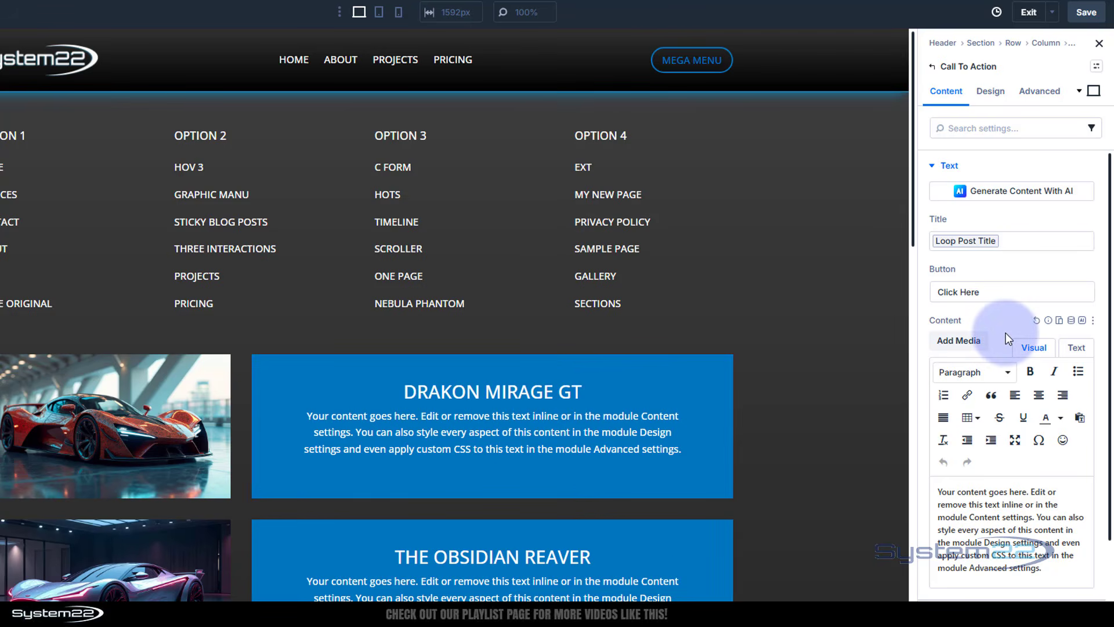
Replace the Call To Action's placeholder body text with the Loop Excerpt dynamic content and review the looped posts
{"action": "scroll", "coordinate": [1004, 328], "scroll_direction": "down", "scroll_amount": 2}
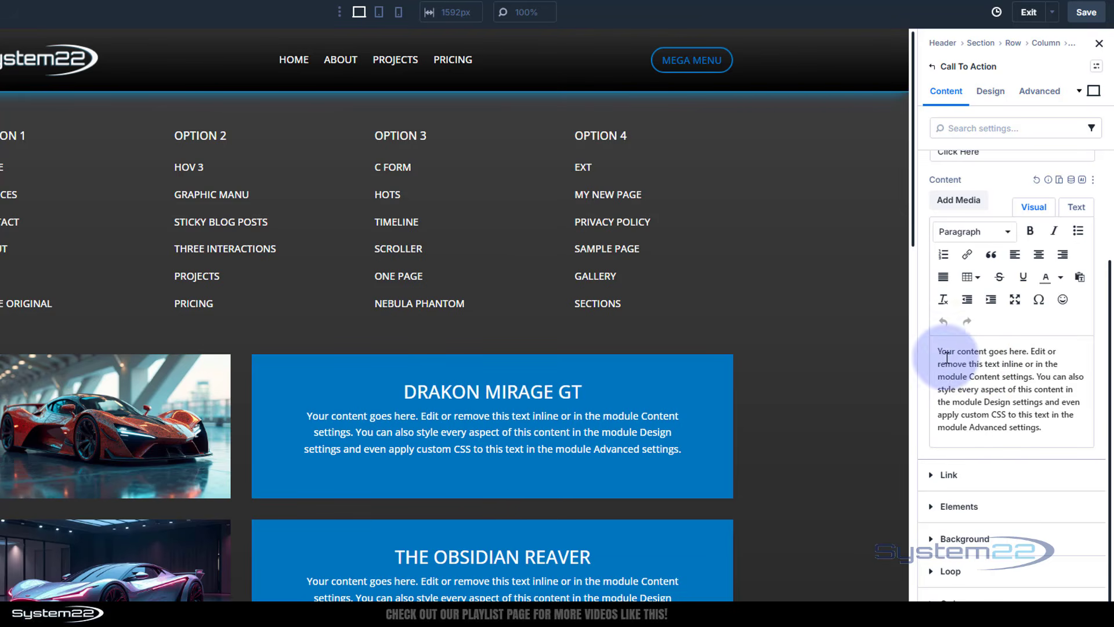
{"action": "left_click", "coordinate": [1072, 180]}
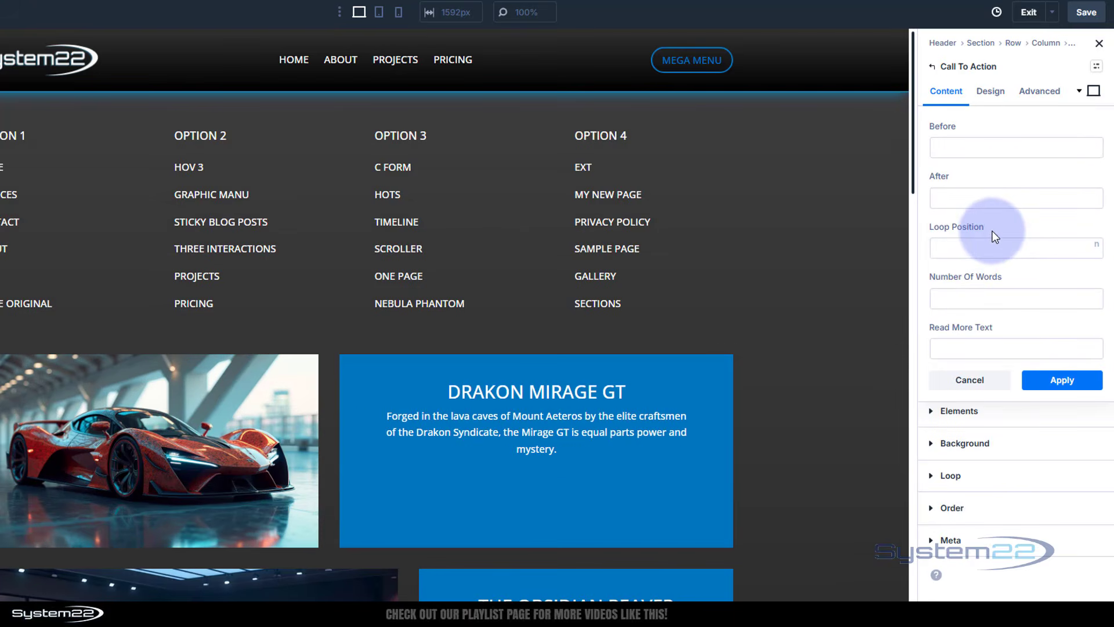
{"action": "scroll", "coordinate": [715, 444], "scroll_direction": "down", "scroll_amount": 4}
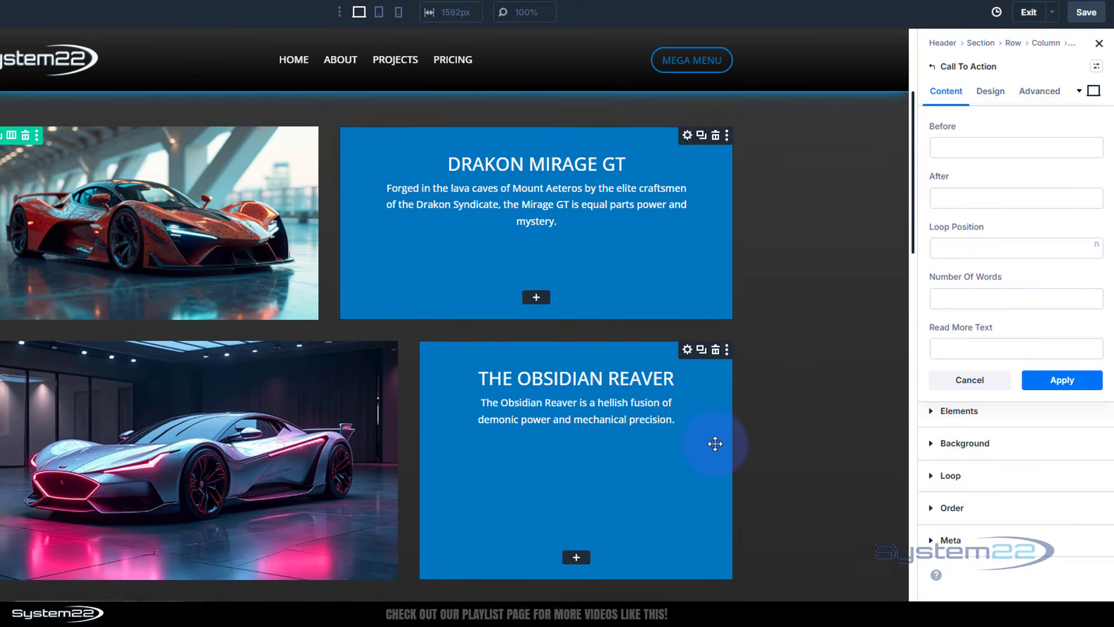
{"action": "scroll", "coordinate": [715, 444], "scroll_direction": "down", "scroll_amount": 5}
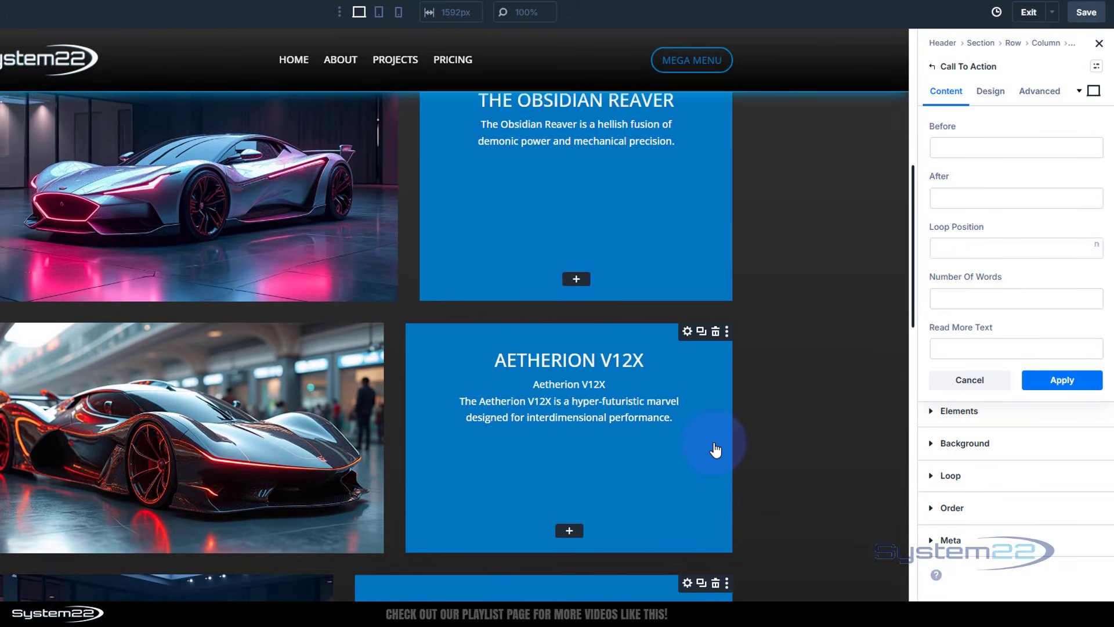
{"action": "scroll", "coordinate": [715, 444], "scroll_direction": "up", "scroll_amount": 8}
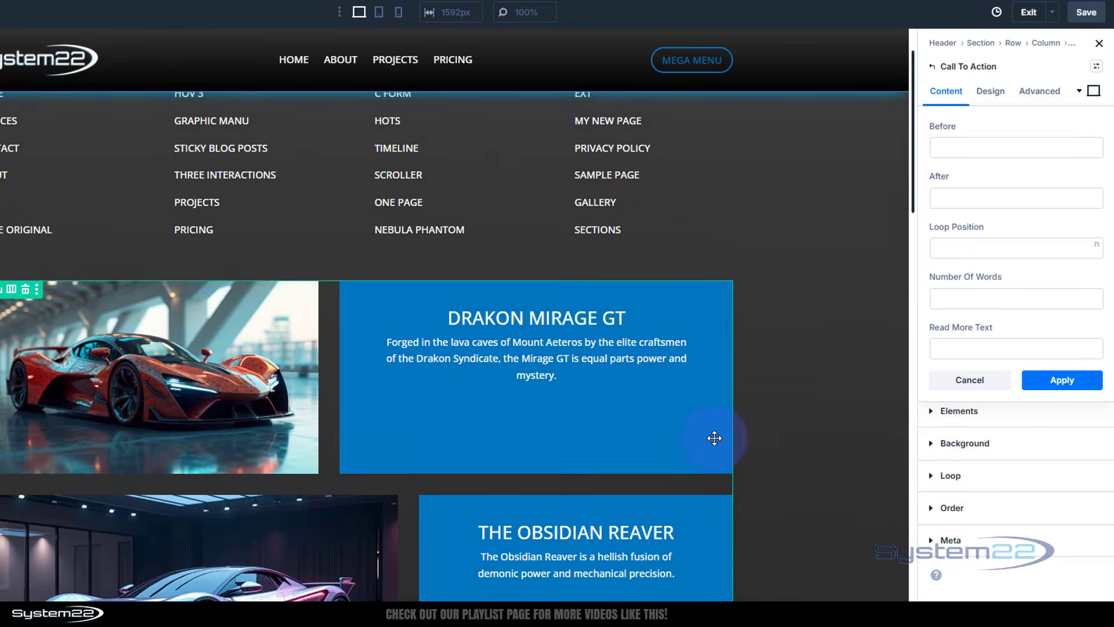
{"action": "left_click", "coordinate": [1067, 382]}
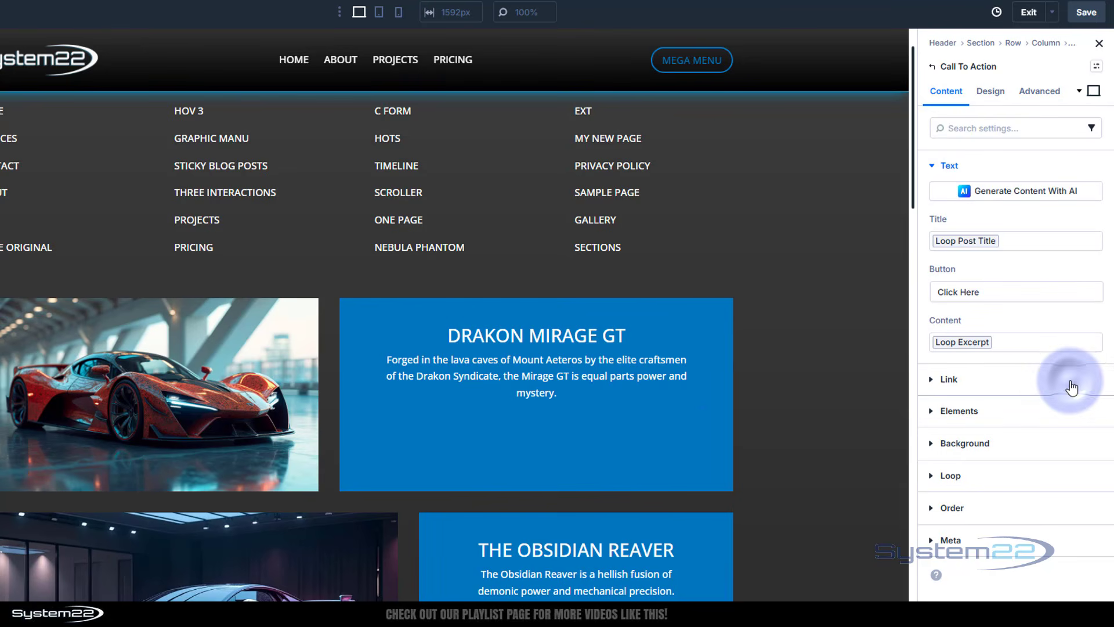
Link the Call To Action's button to the Loop Link dynamic content and change its button text to "More Info!"
{"action": "left_click", "coordinate": [1067, 383]}
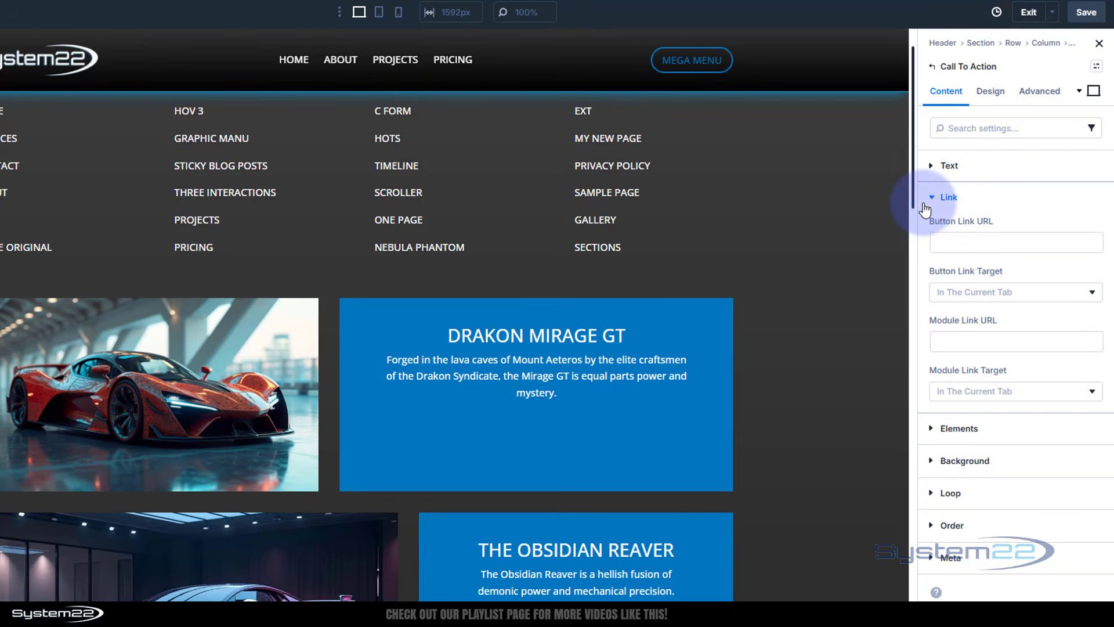
{"action": "left_click", "coordinate": [930, 172]}
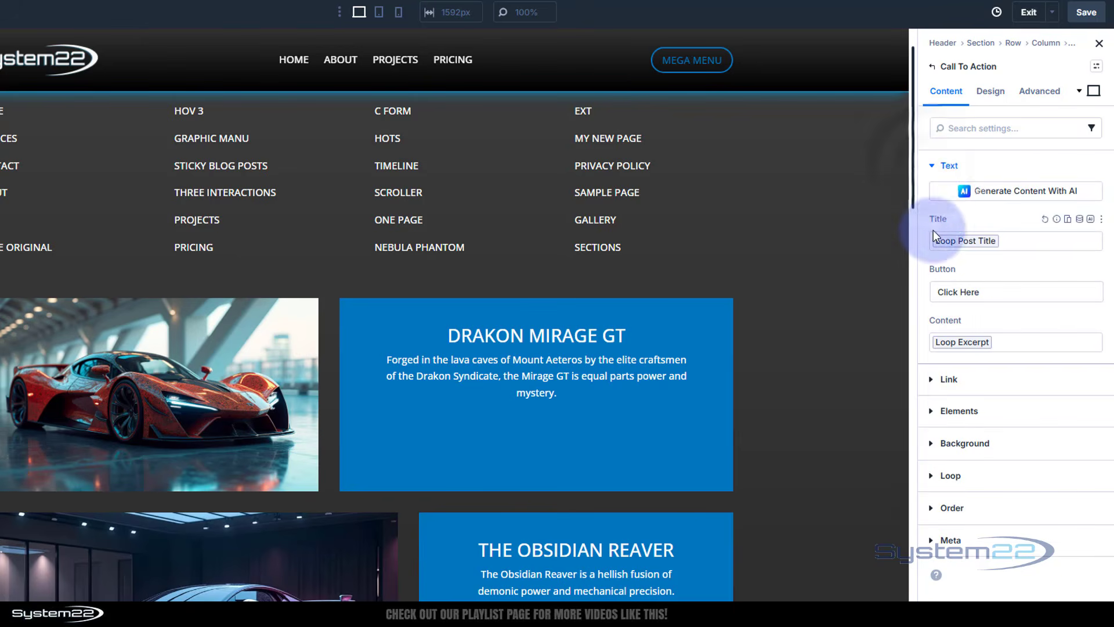
{"action": "left_click", "coordinate": [933, 380]}
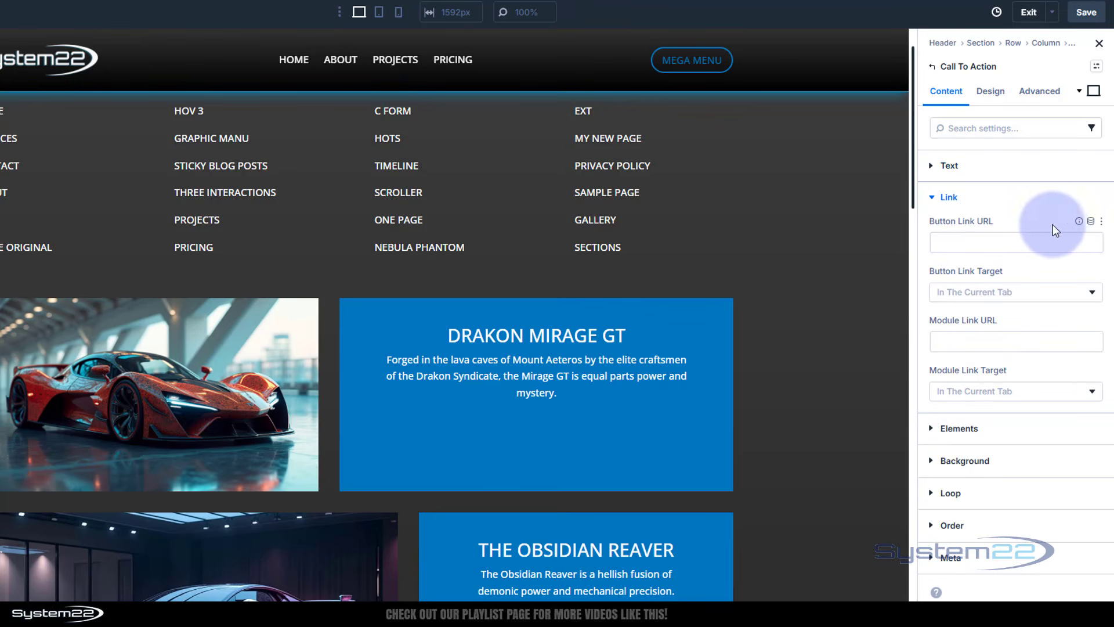
{"action": "left_click", "coordinate": [1091, 223]}
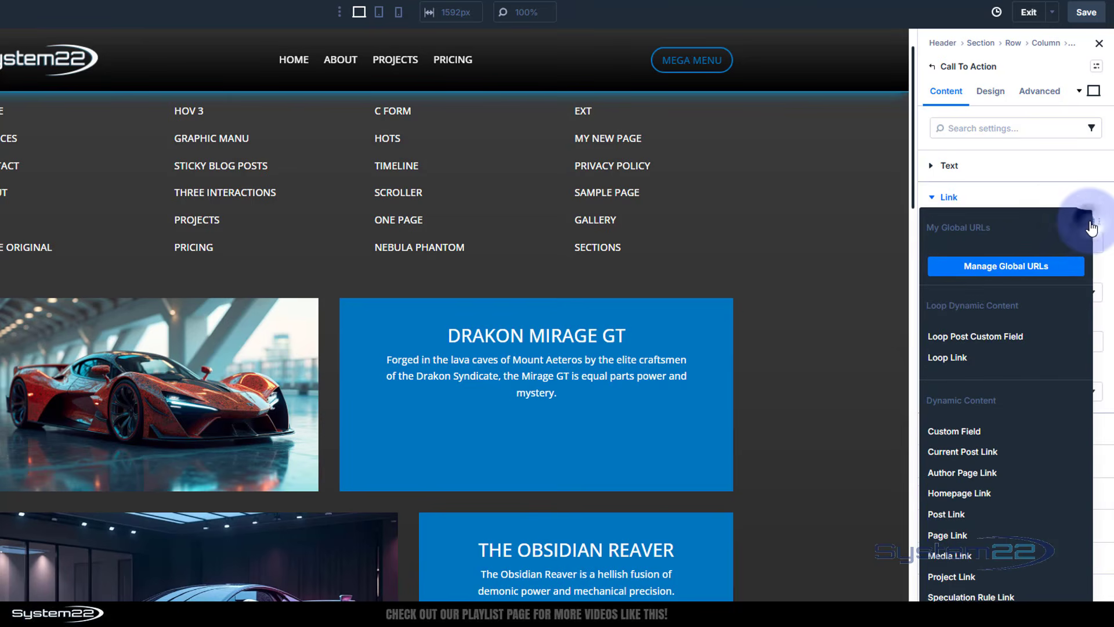
{"action": "left_click", "coordinate": [956, 355]}
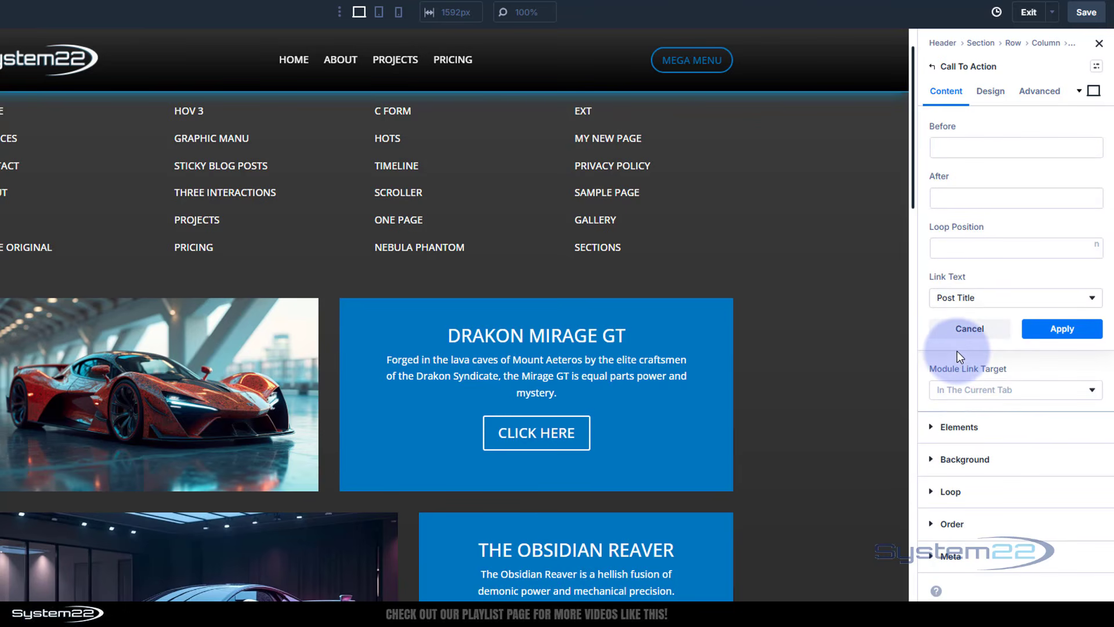
{"action": "left_click", "coordinate": [1062, 328]}
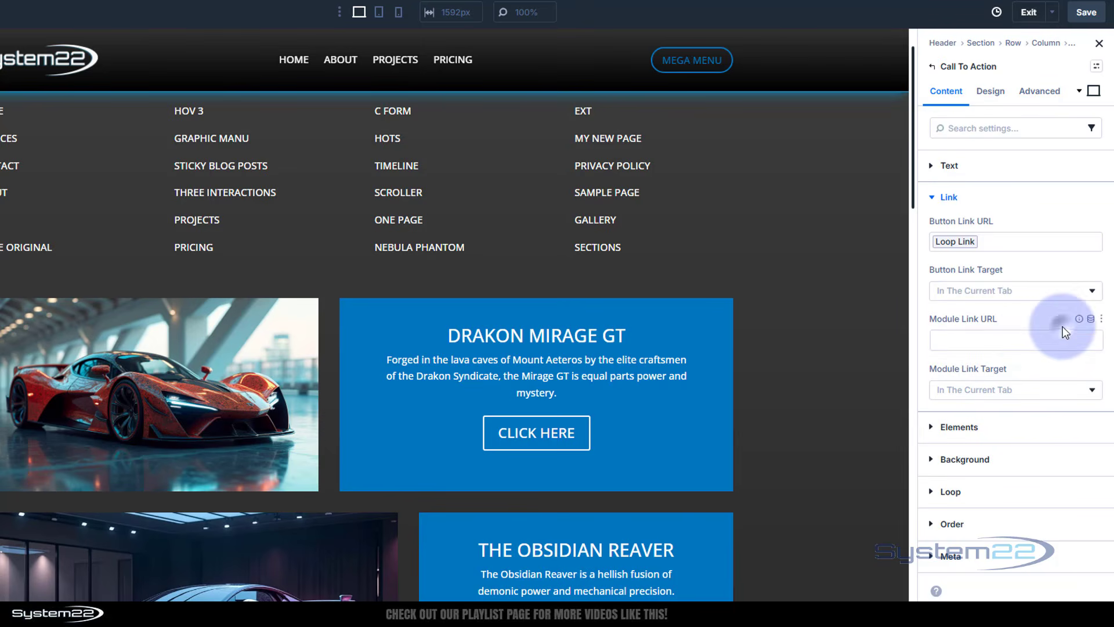
{"action": "left_click", "coordinate": [935, 167]}
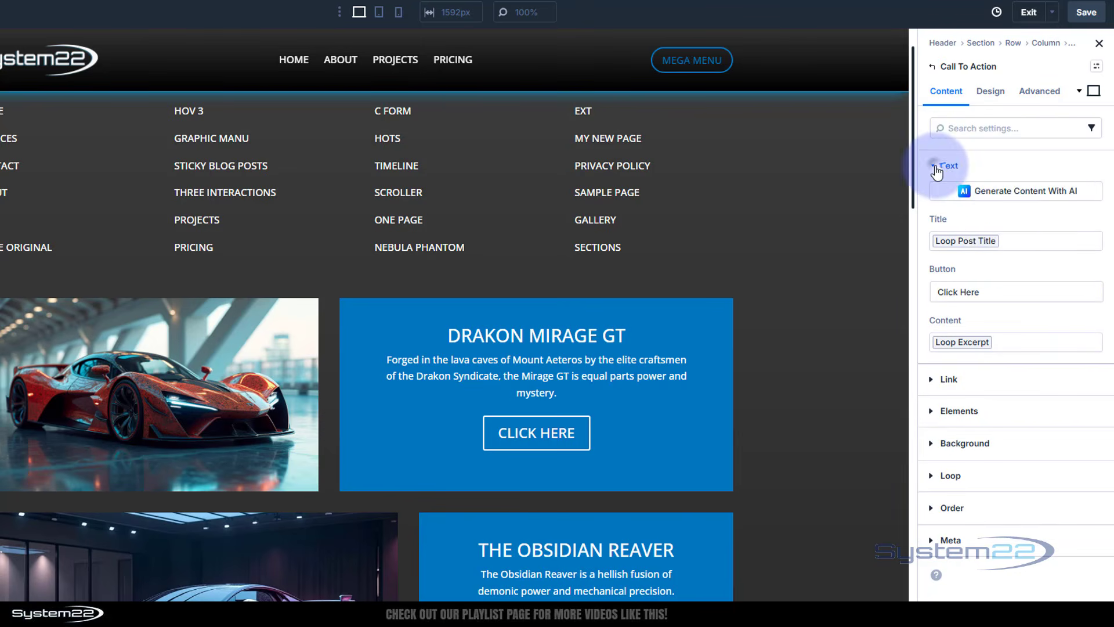
{"action": "left_click_drag", "start_coordinate": [986, 292], "coordinate": [935, 292]}
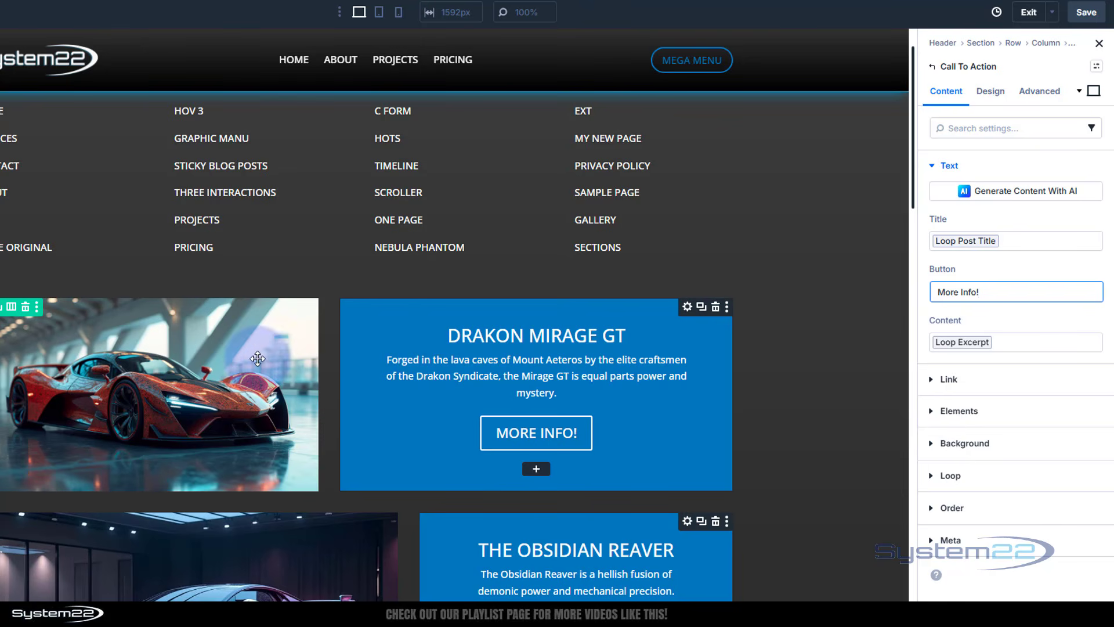
Set the looped Image module's horizontal layout gap to 0 px and check the joined image and text blocks
{"action": "left_click", "coordinate": [930, 69]}
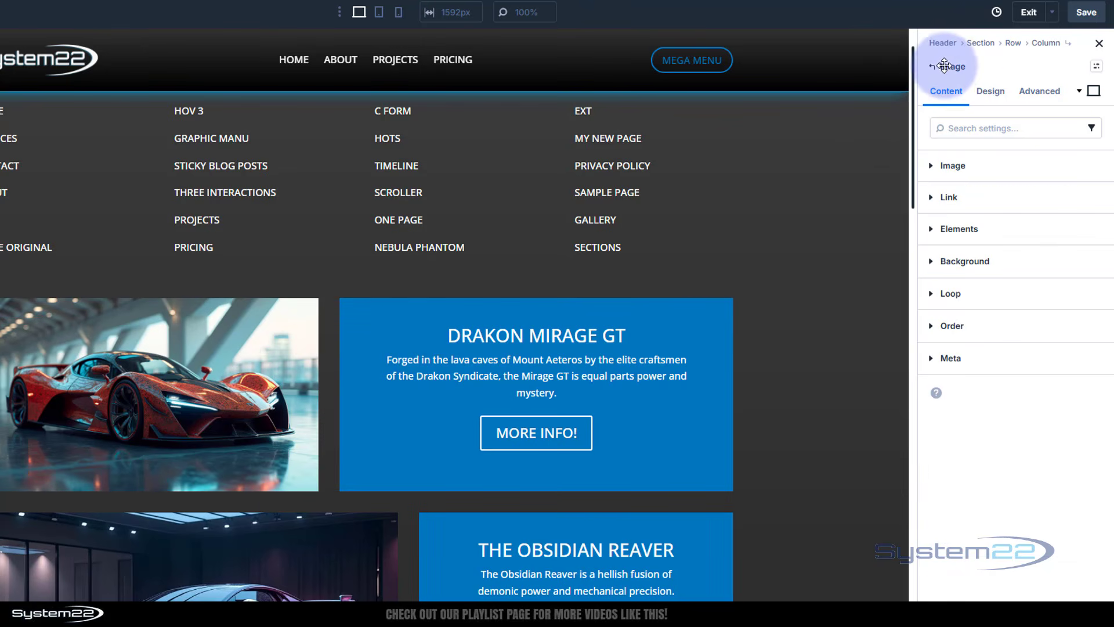
{"action": "left_click", "coordinate": [991, 91]}
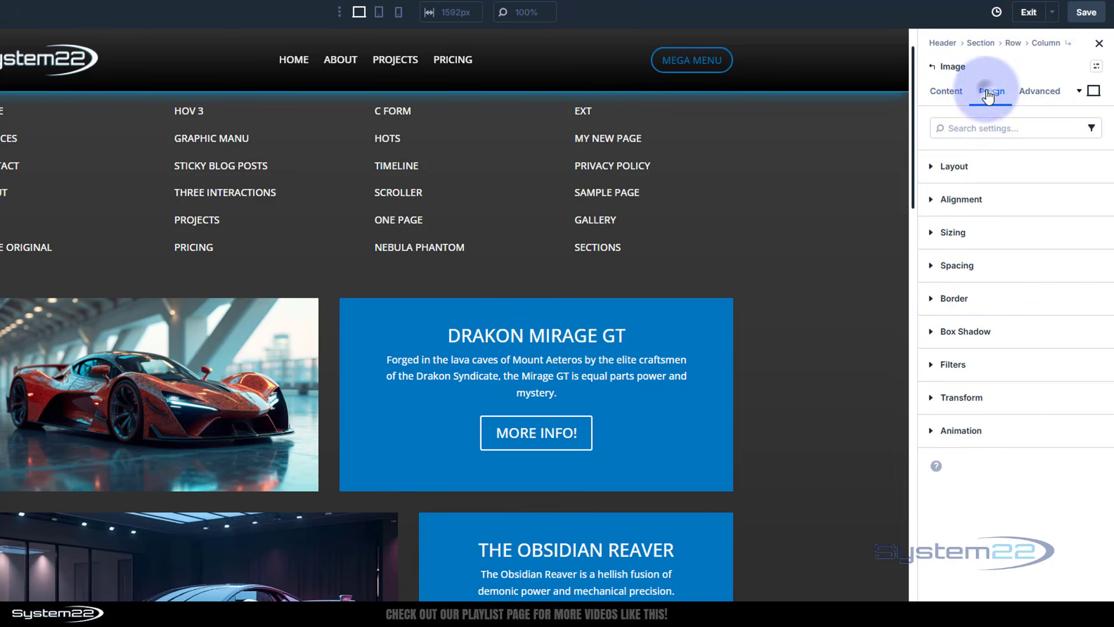
{"action": "left_click", "coordinate": [1004, 169]}
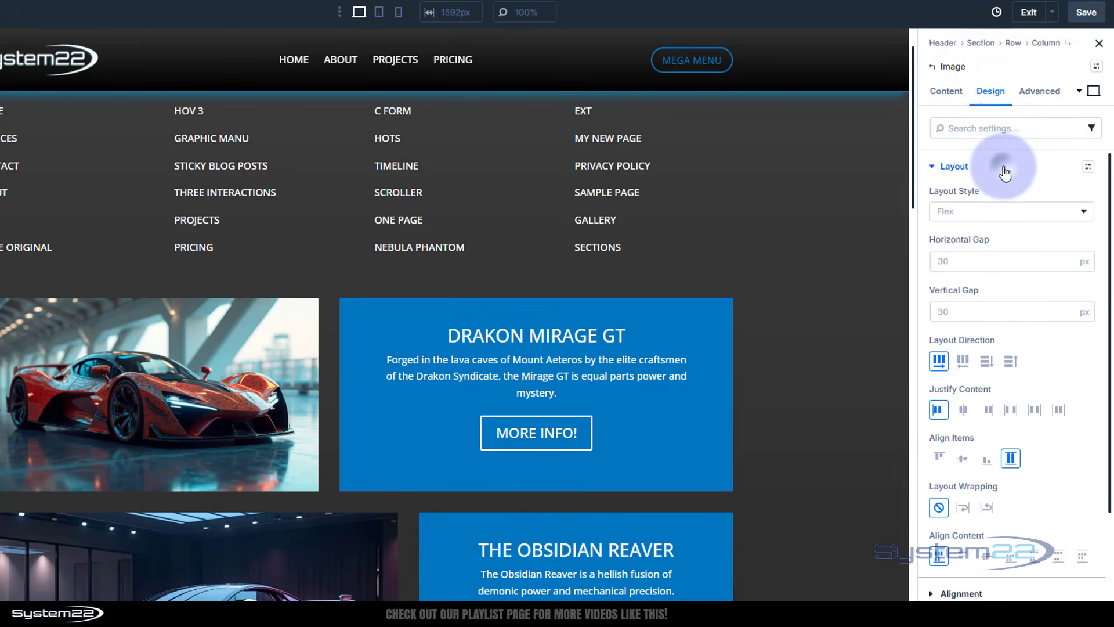
{"action": "left_click", "coordinate": [951, 261]}
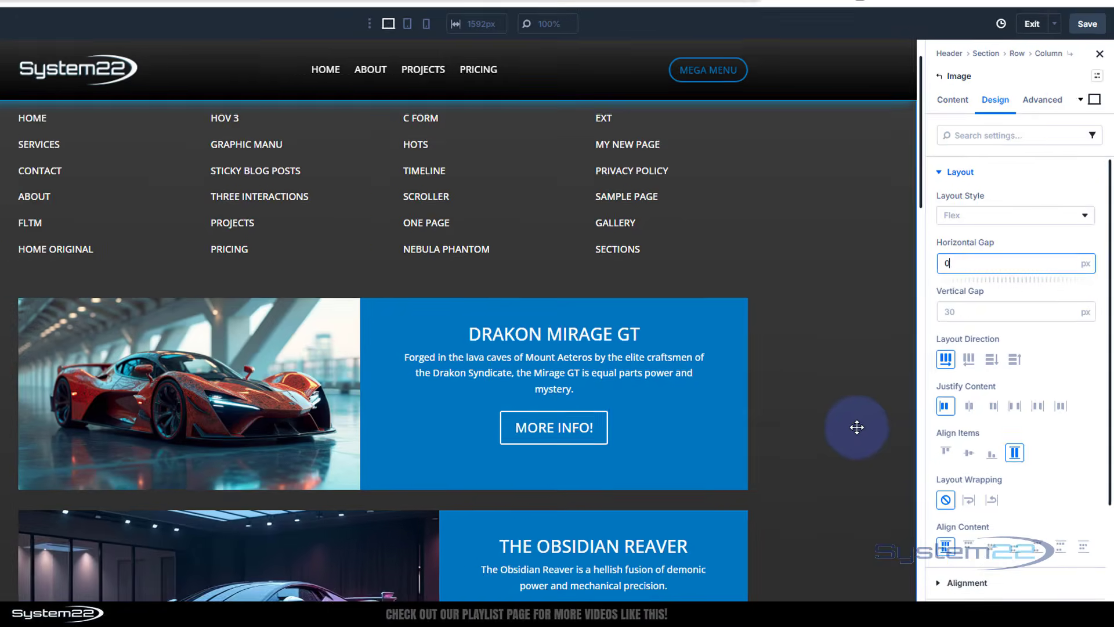
{"action": "scroll", "coordinate": [857, 427], "scroll_direction": "down", "scroll_amount": 10}
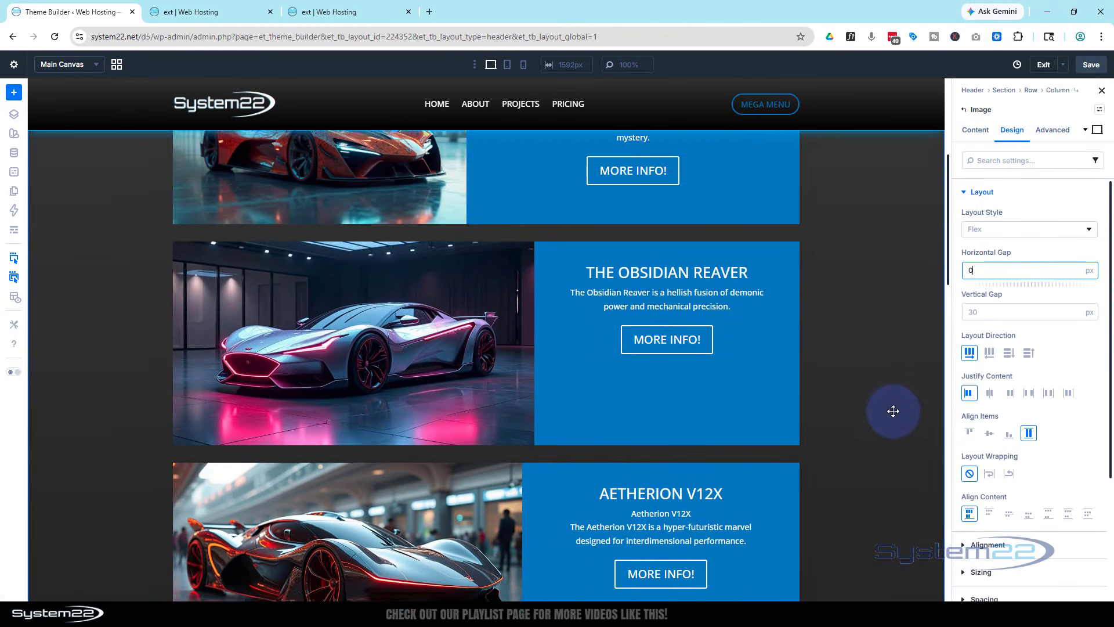
{"action": "scroll", "coordinate": [894, 412], "scroll_direction": "up", "scroll_amount": 10}
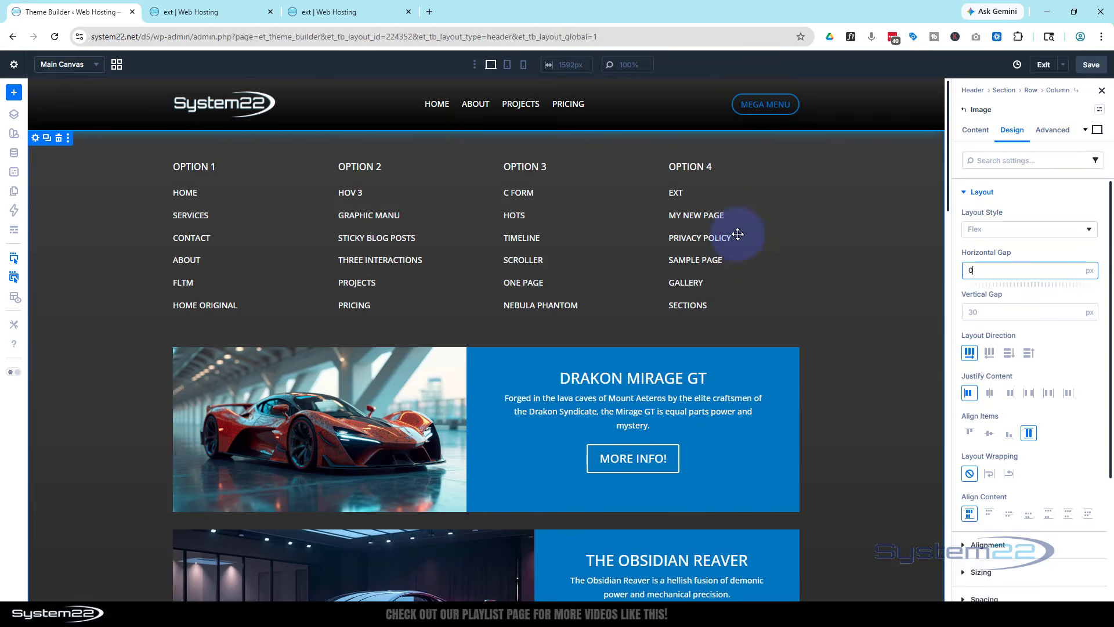
Give the section holding the menu columns and car posts the element label "mega section"
{"action": "left_click", "coordinate": [654, 273]}
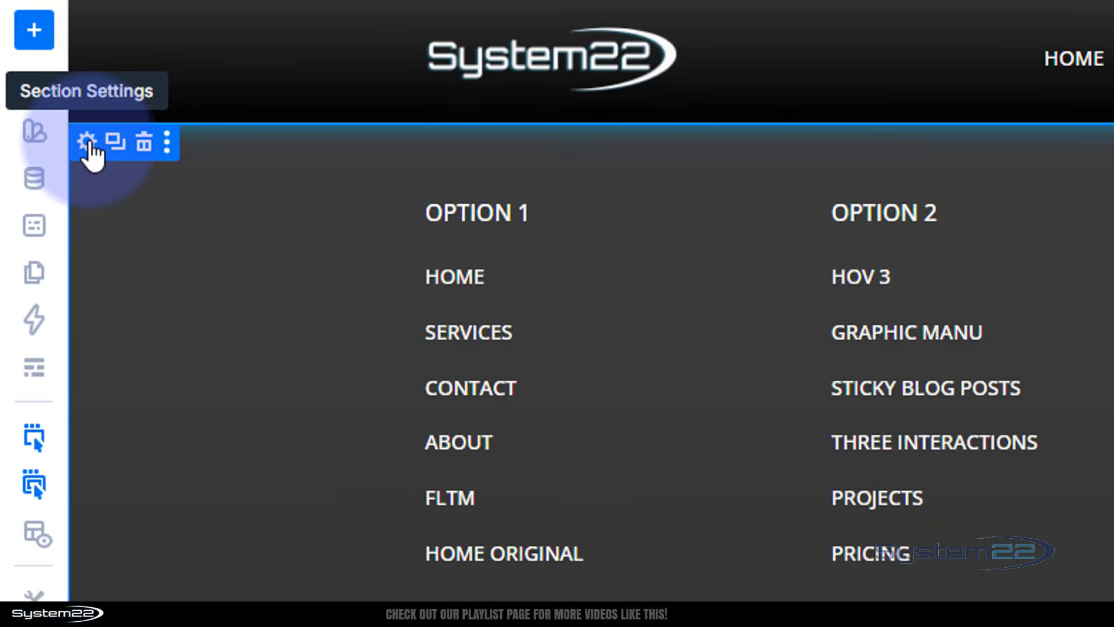
{"action": "left_click", "coordinate": [91, 144]}
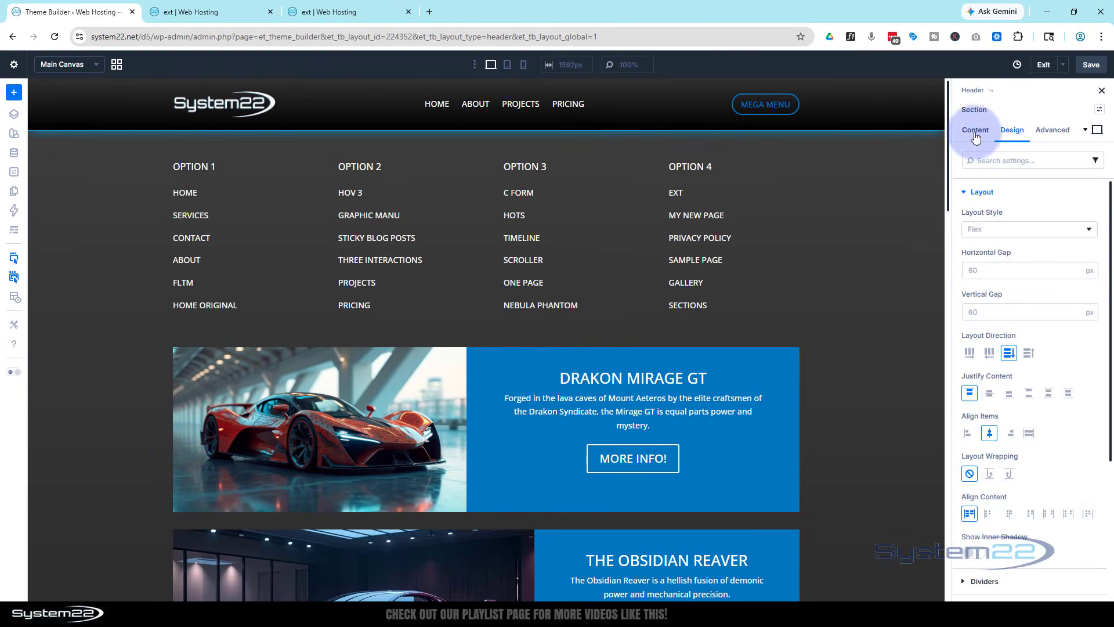
{"action": "left_click", "coordinate": [975, 137]}
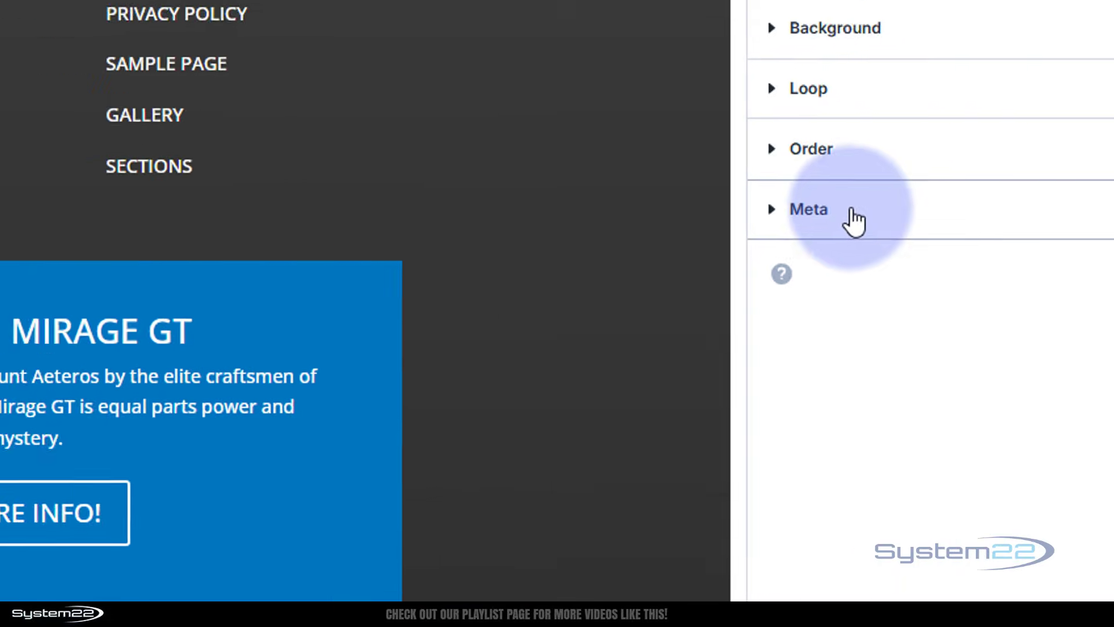
{"action": "left_click", "coordinate": [996, 323]}
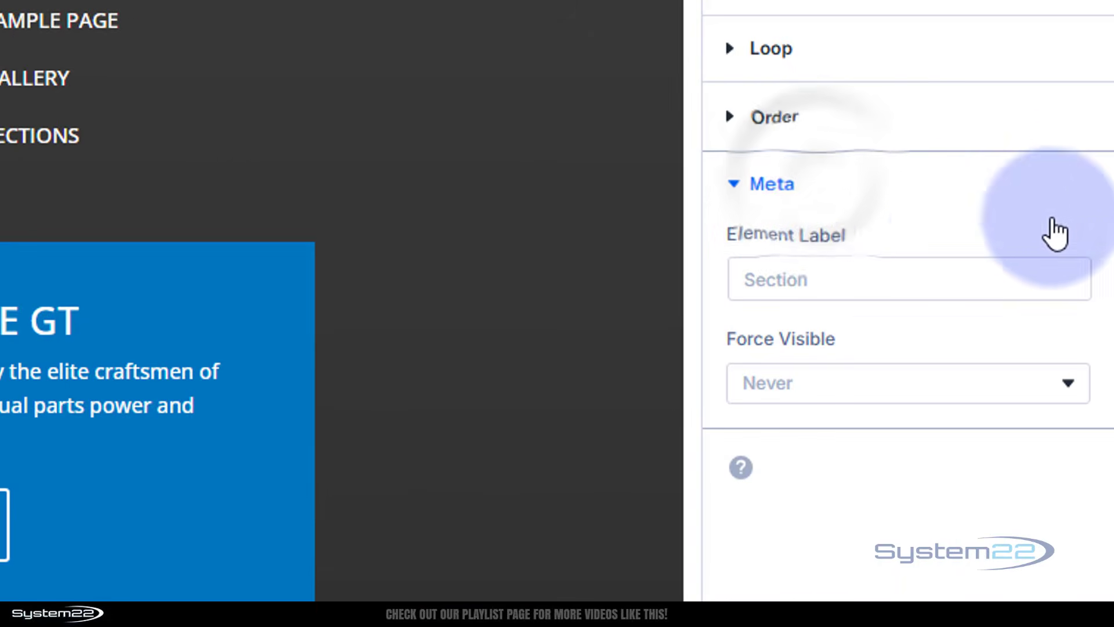
{"action": "left_click", "coordinate": [784, 281]}
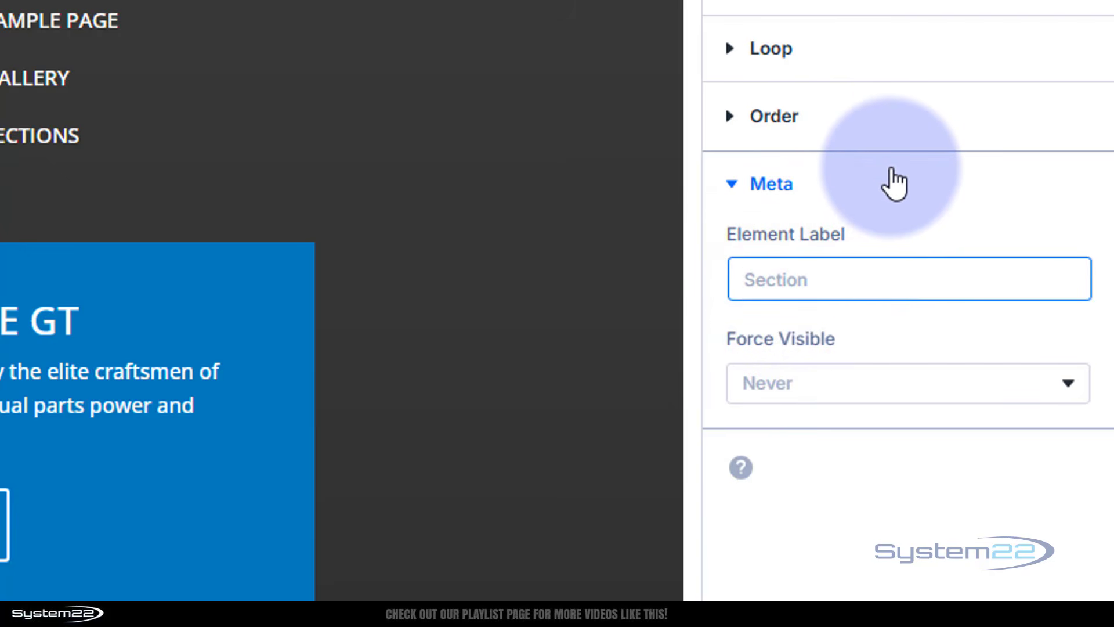
{"action": "type", "text": "mega "}
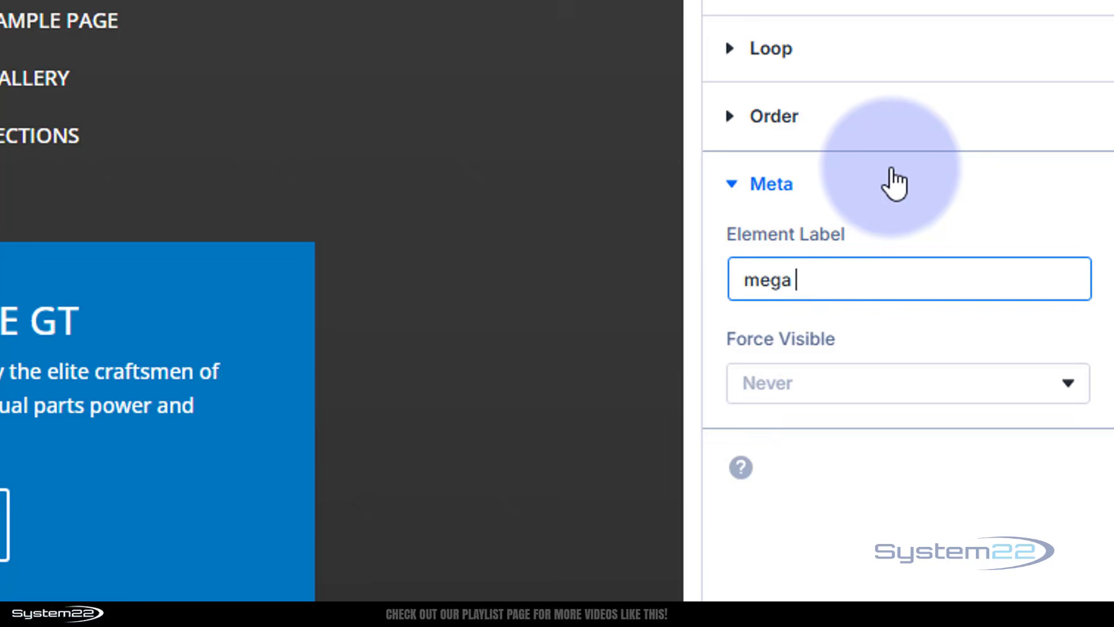
{"action": "type", "text": "section"}
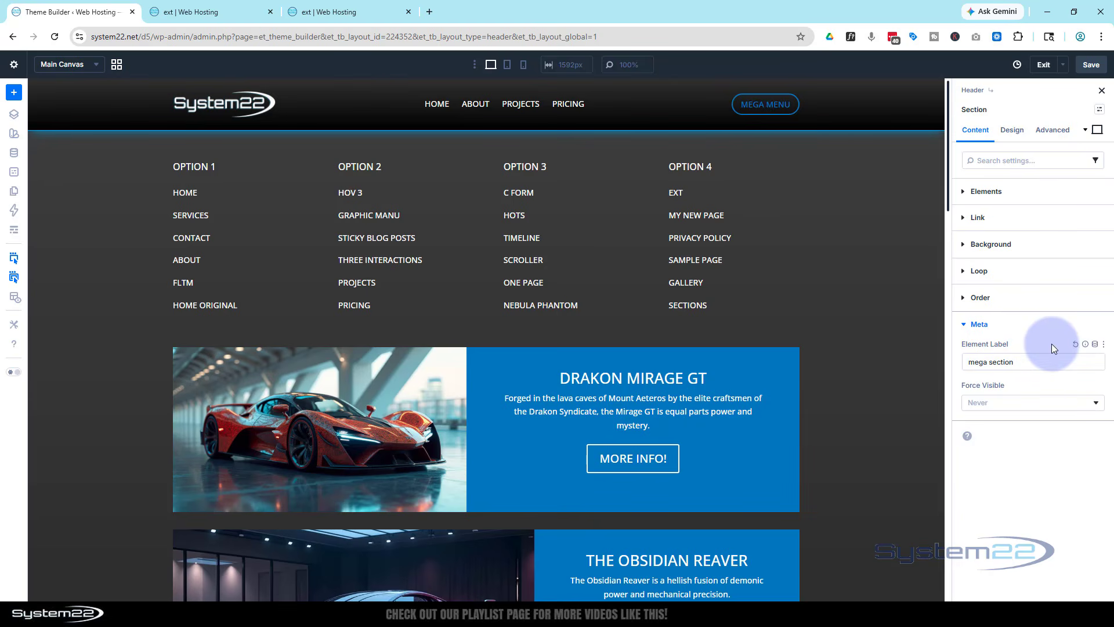
{"action": "left_click", "coordinate": [978, 323]}
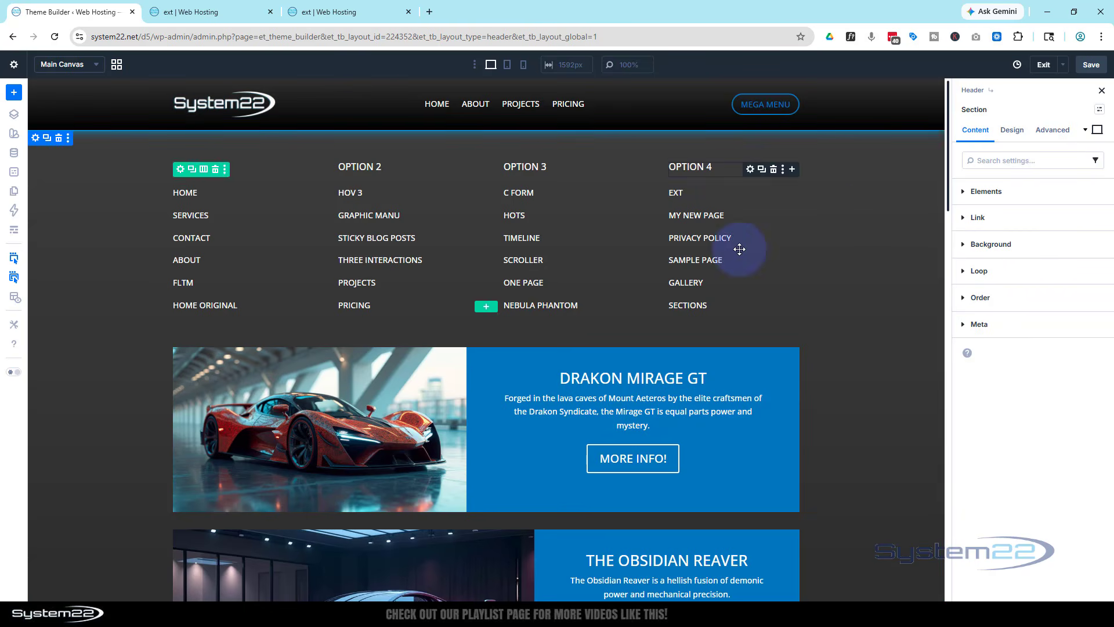
Disable the mega section on desktop, tablet and phone
{"action": "left_click", "coordinate": [1052, 133]}
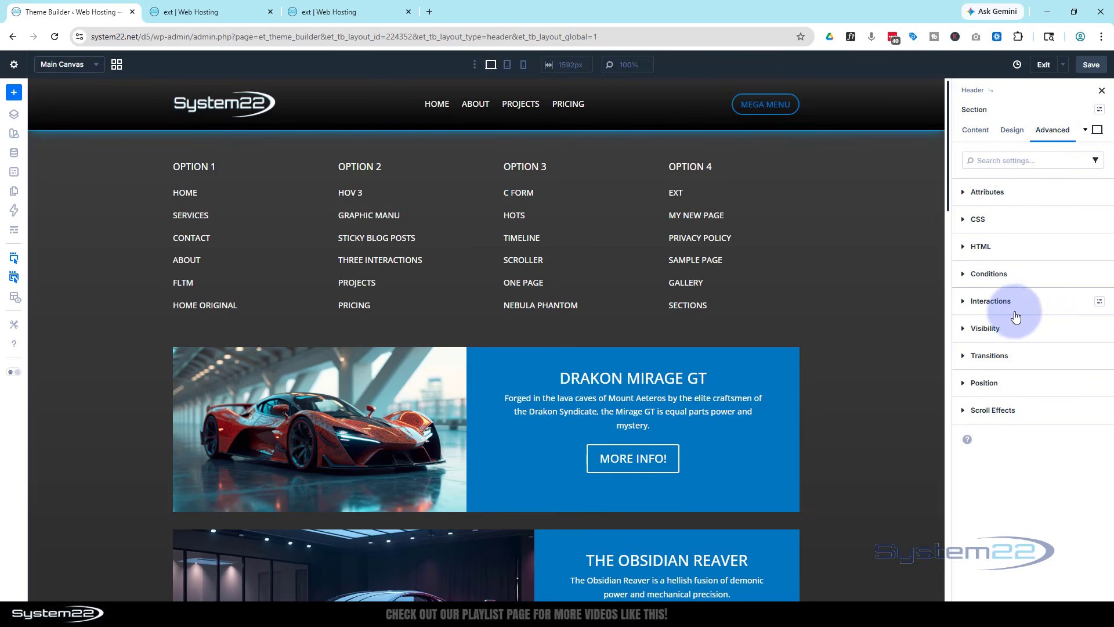
{"action": "left_click", "coordinate": [1004, 328]}
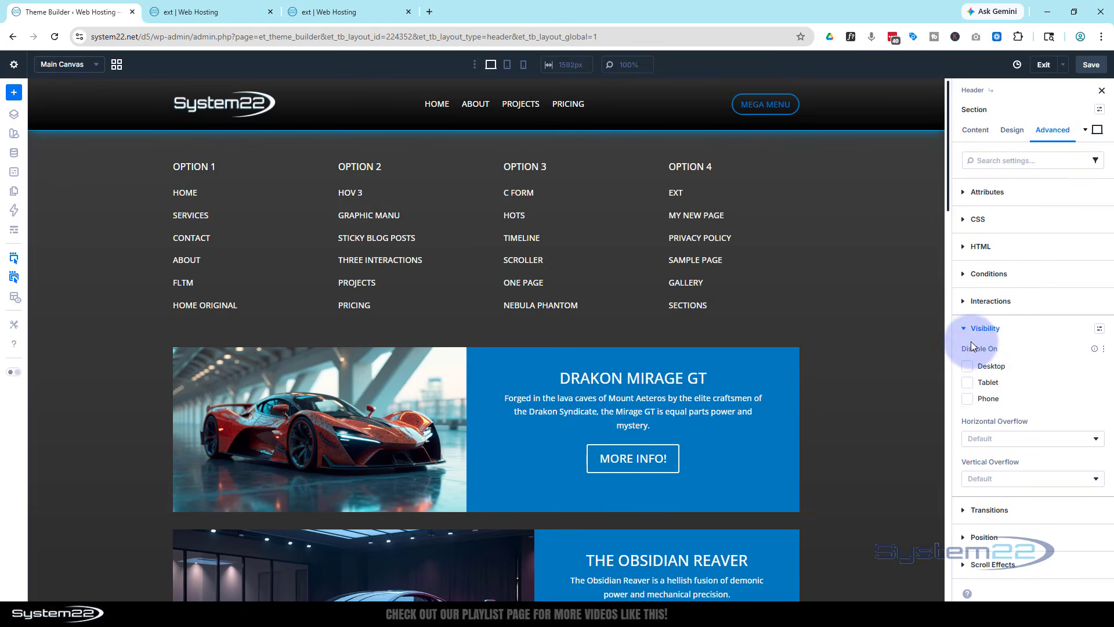
{"action": "left_click", "coordinate": [967, 367]}
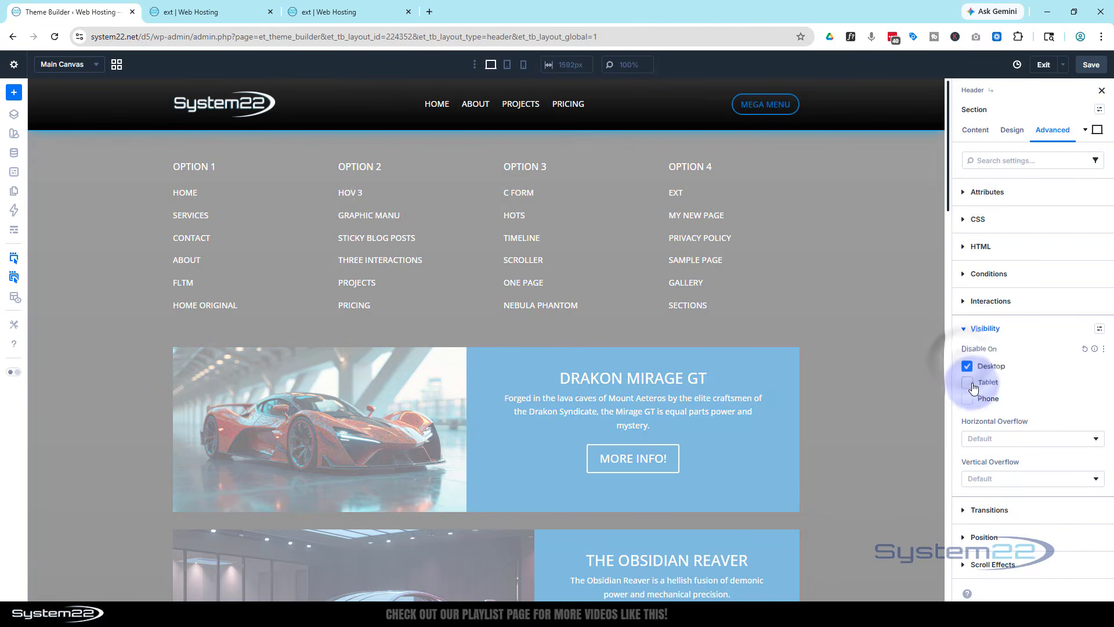
{"action": "left_click", "coordinate": [967, 384]}
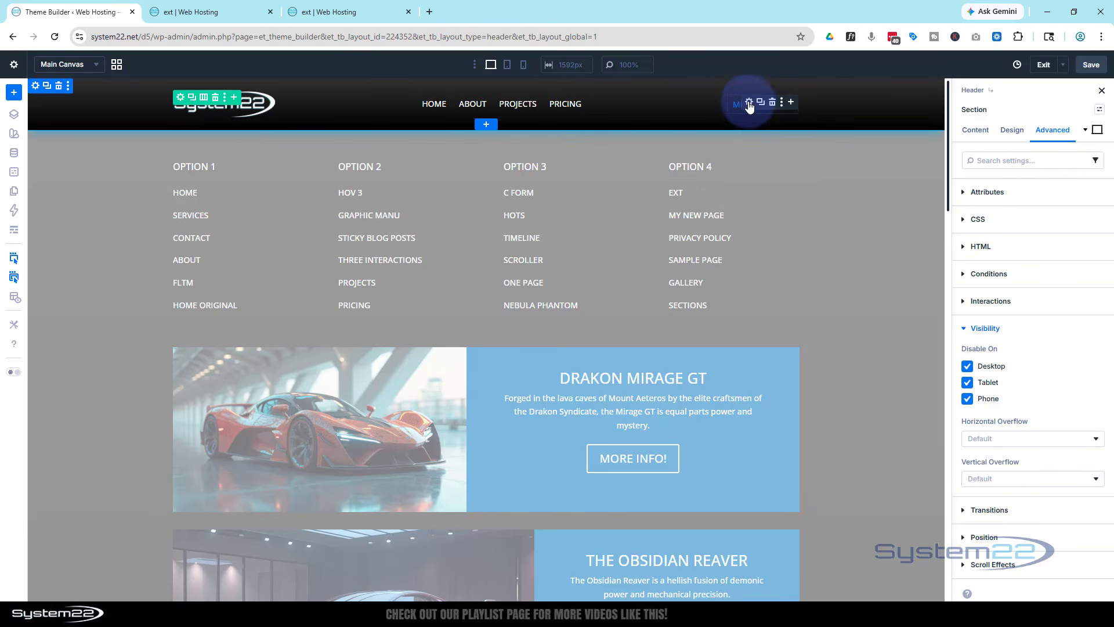
Add a Click interaction to the Mega Menu button that toggles the visibility of Section (mega section)
{"action": "left_click", "coordinate": [749, 102]}
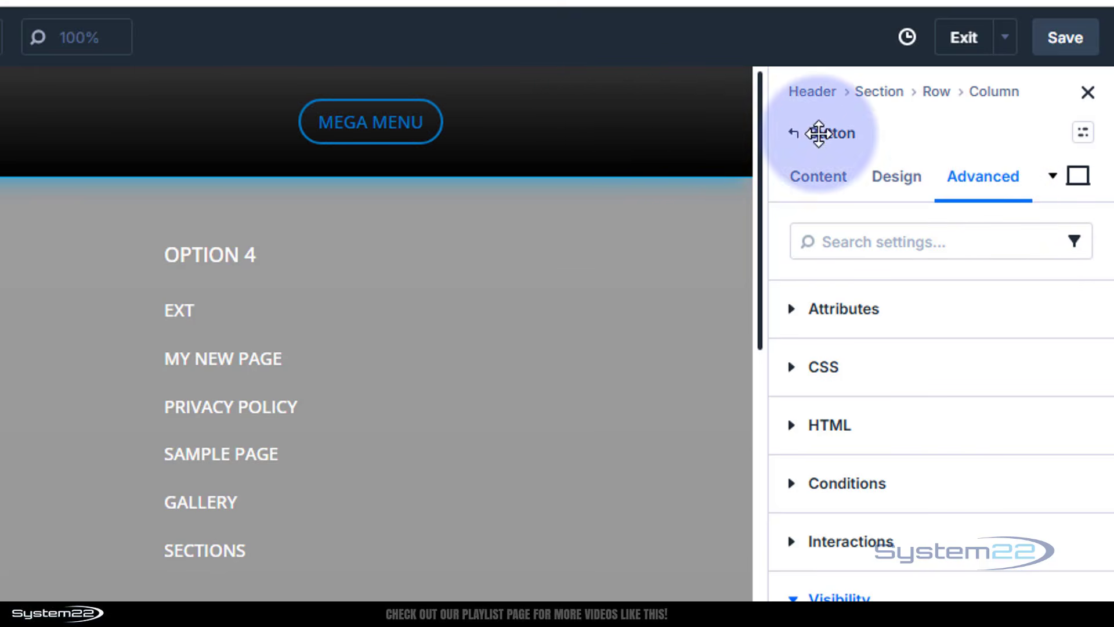
{"action": "left_click", "coordinate": [792, 542]}
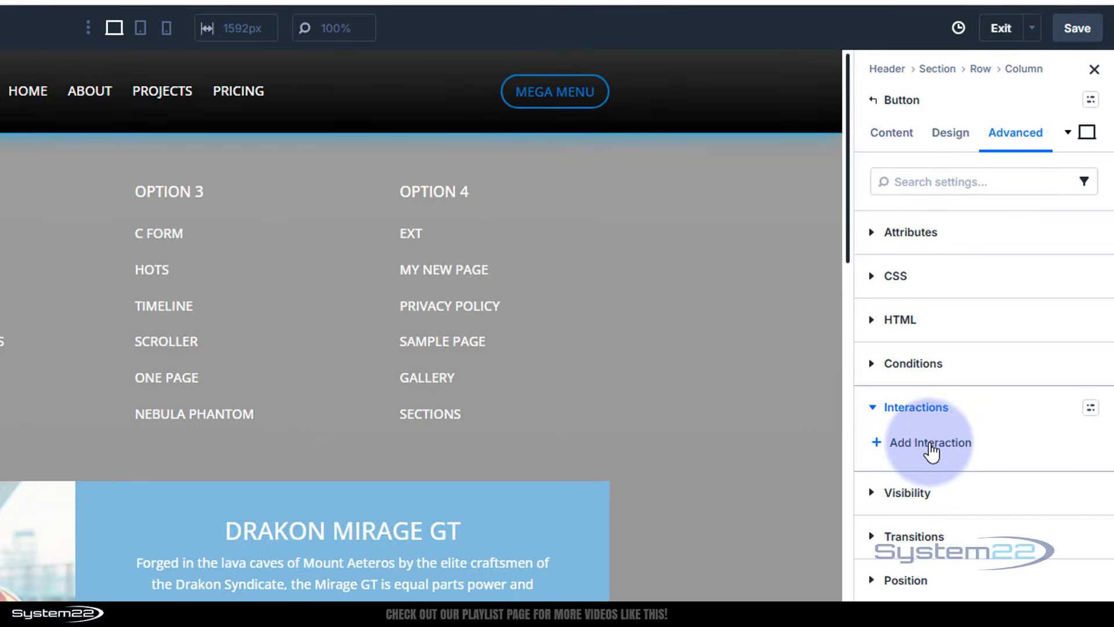
{"action": "left_click", "coordinate": [928, 448]}
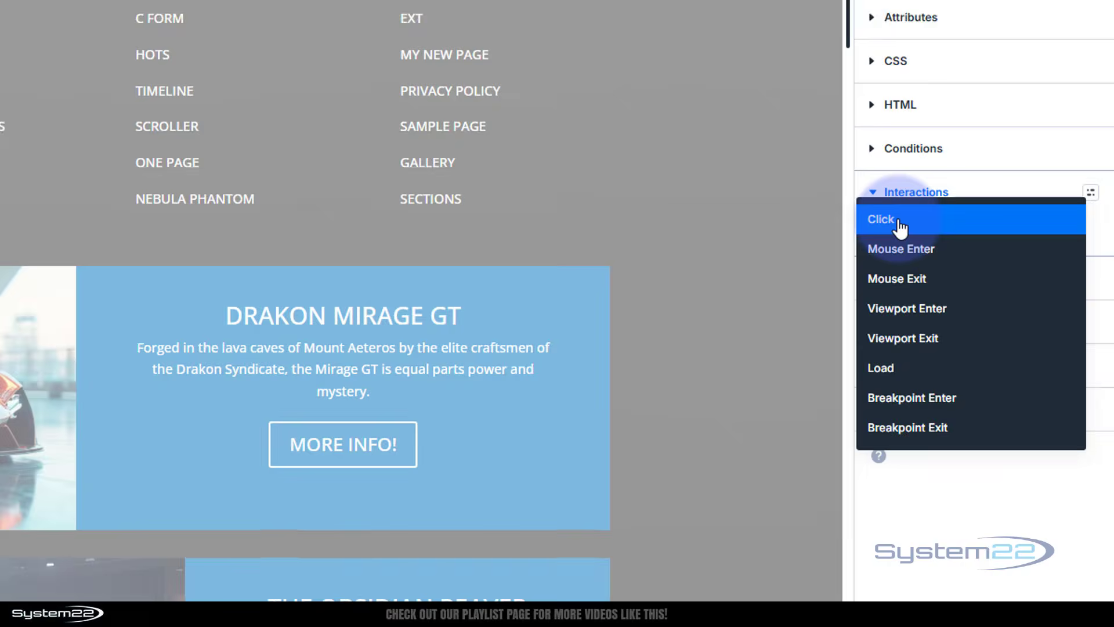
{"action": "left_click", "coordinate": [900, 443]}
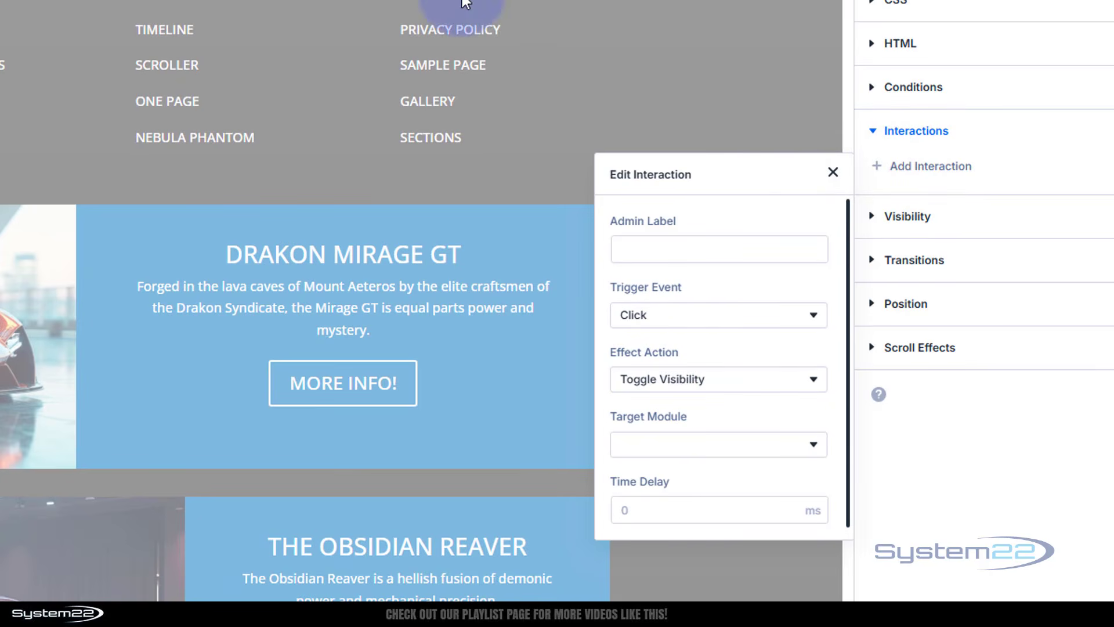
{"action": "left_click", "coordinate": [708, 450]}
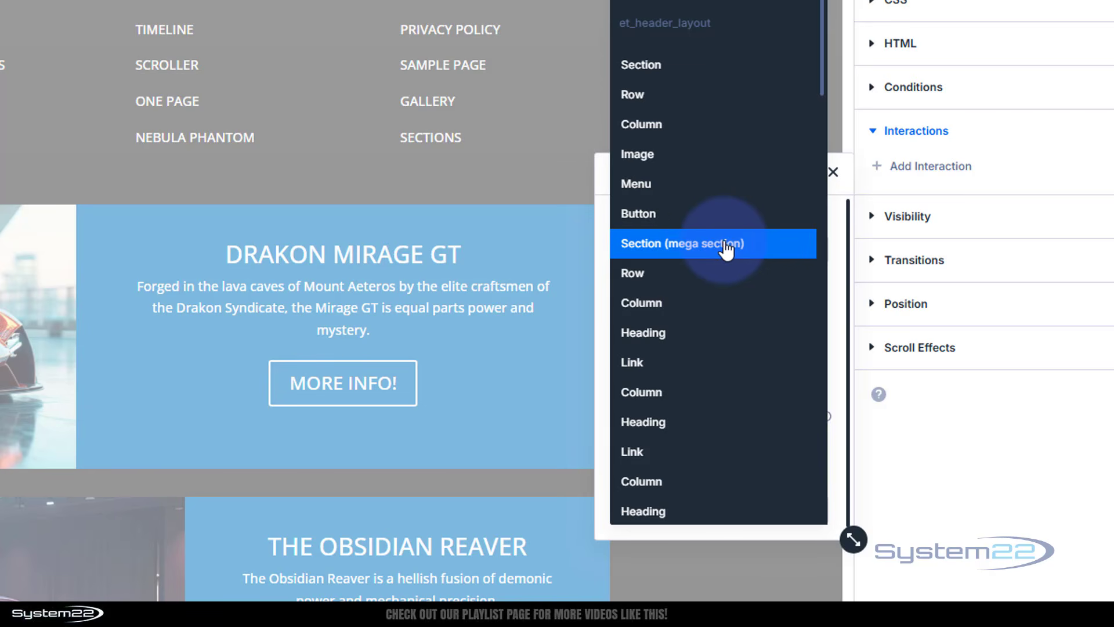
{"action": "scroll", "coordinate": [678, 143], "scroll_direction": "down", "scroll_amount": 10}
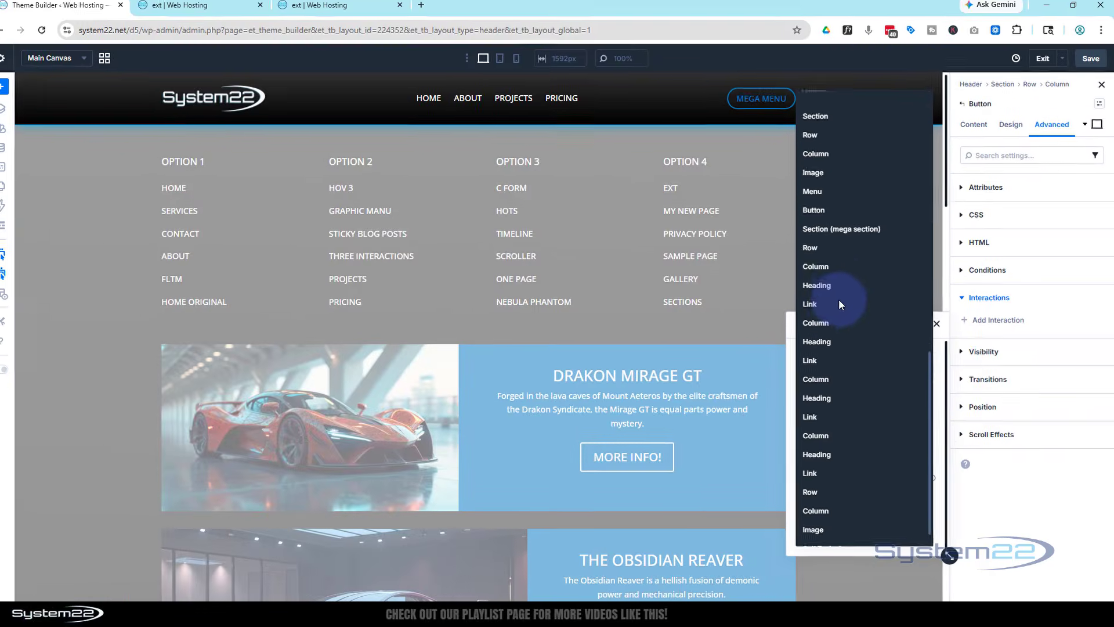
{"action": "scroll", "coordinate": [838, 299], "scroll_direction": "up", "scroll_amount": 3}
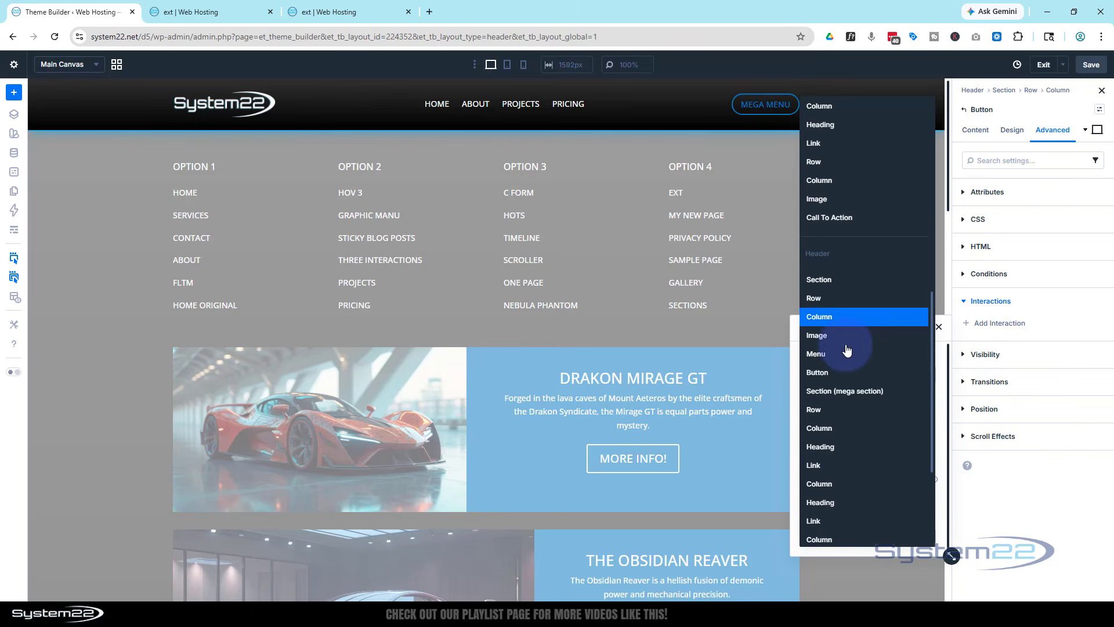
{"action": "left_click", "coordinate": [854, 396]}
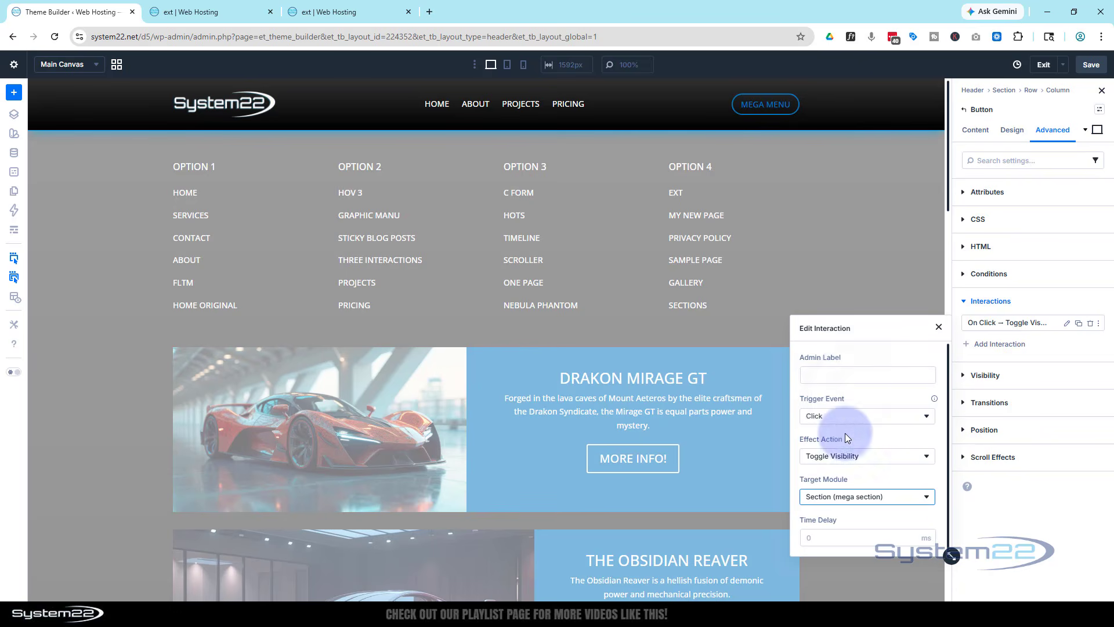
{"action": "left_click", "coordinate": [940, 328]}
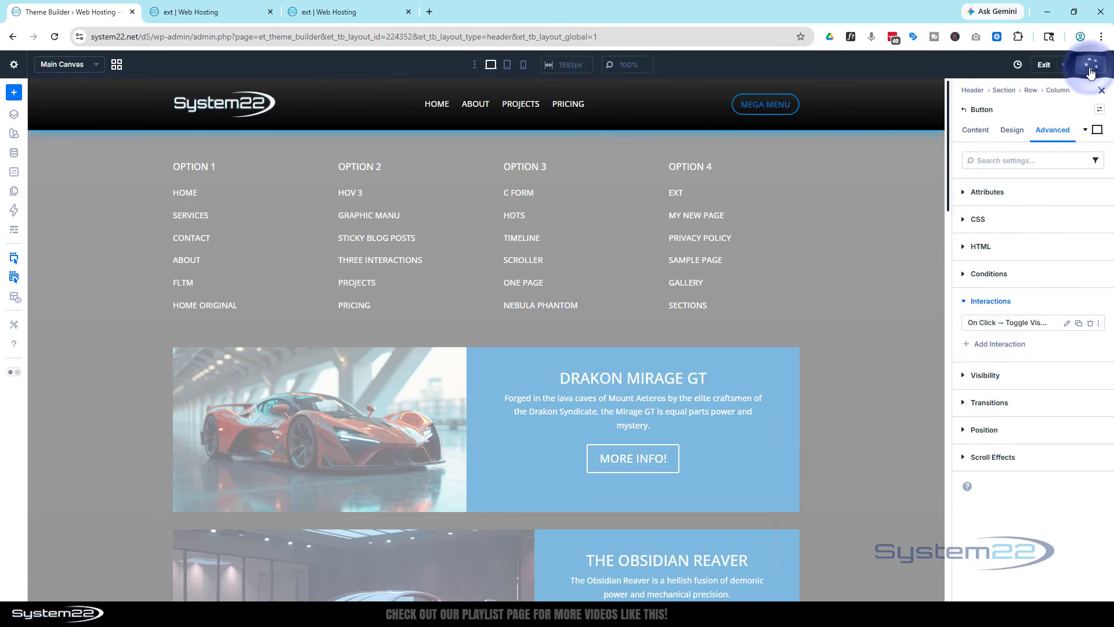
On the live ext page, toggle the mega menu with the Mega Menu button and look through its links and car posts
{"action": "left_click", "coordinate": [353, 12]}
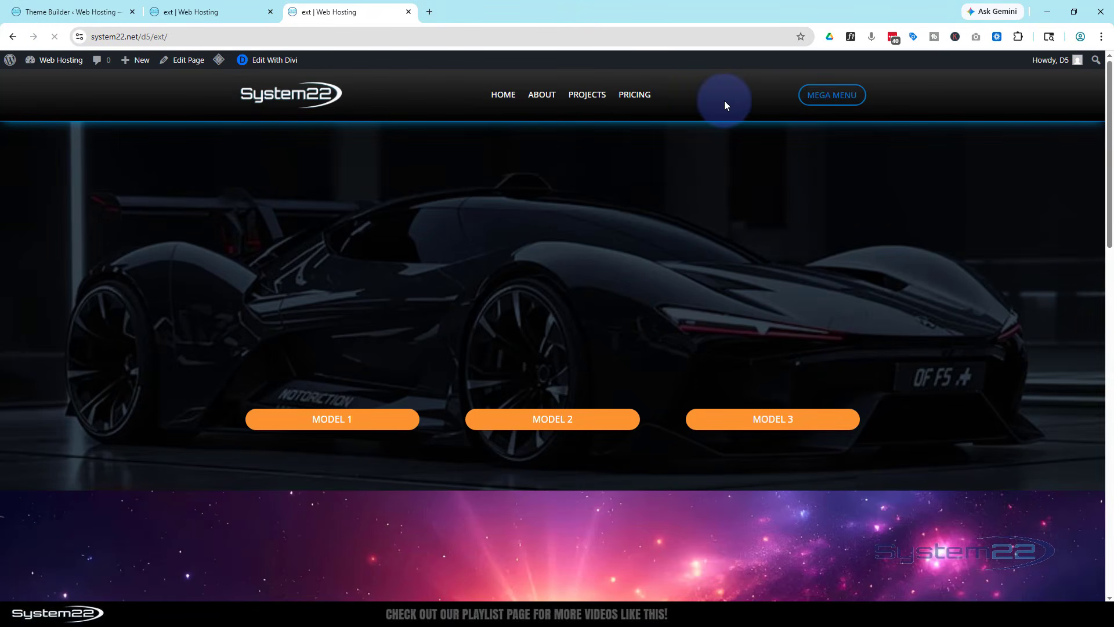
{"action": "left_click", "coordinate": [834, 101]}
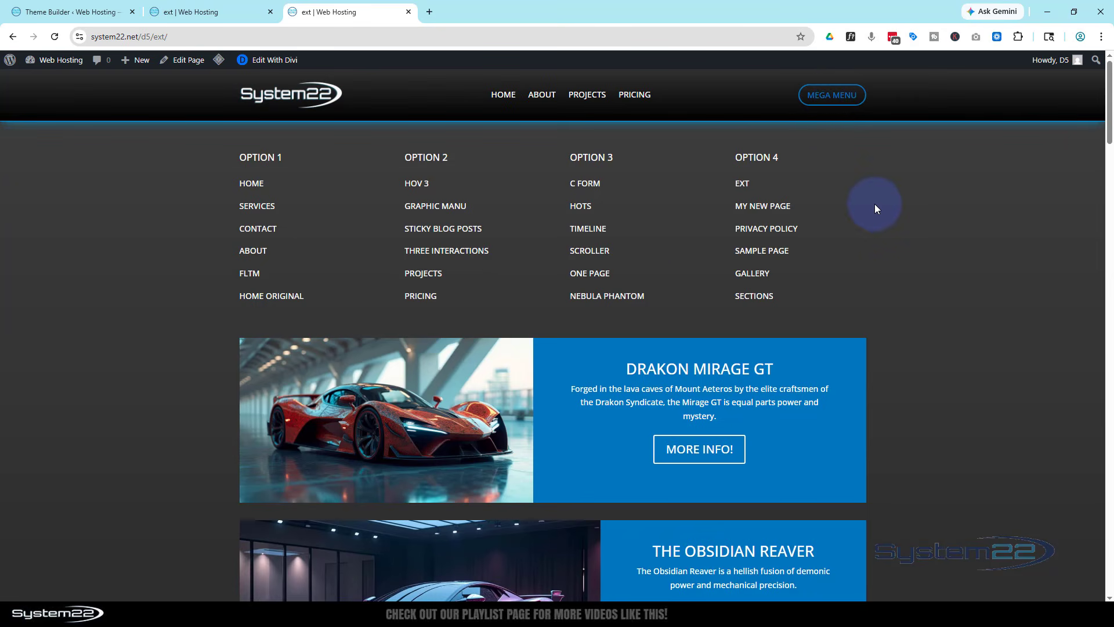
{"action": "scroll", "coordinate": [663, 240], "scroll_direction": "down", "scroll_amount": 1}
{"action": "scroll", "coordinate": [662, 240], "scroll_direction": "down", "scroll_amount": 9}
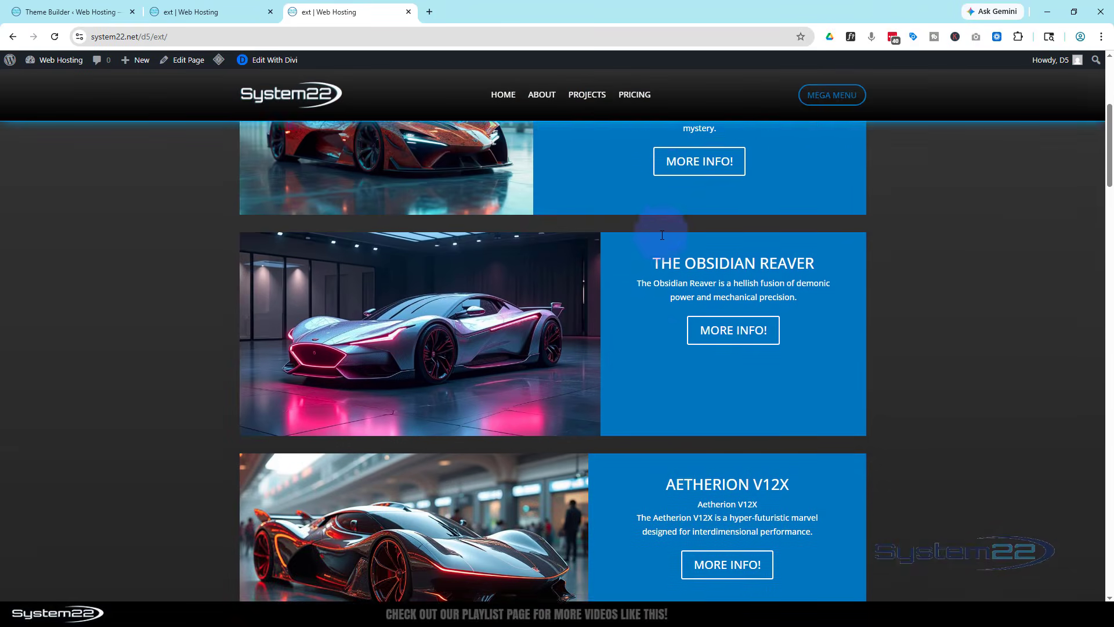
{"action": "scroll", "coordinate": [662, 239], "scroll_direction": "down", "scroll_amount": 5}
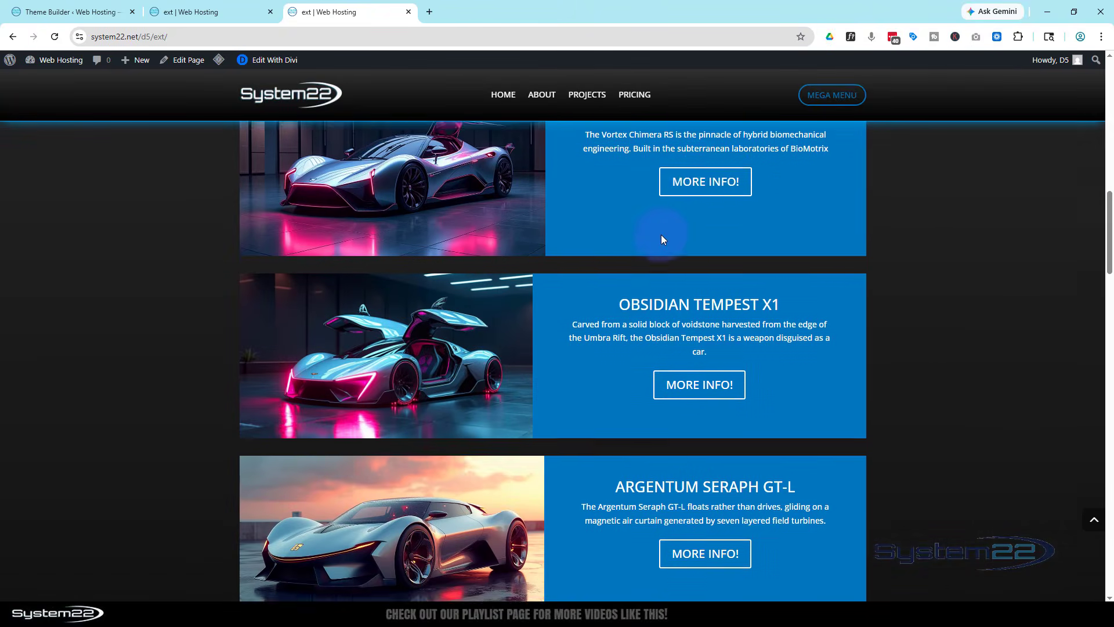
{"action": "scroll", "coordinate": [663, 240], "scroll_direction": "up", "scroll_amount": 11}
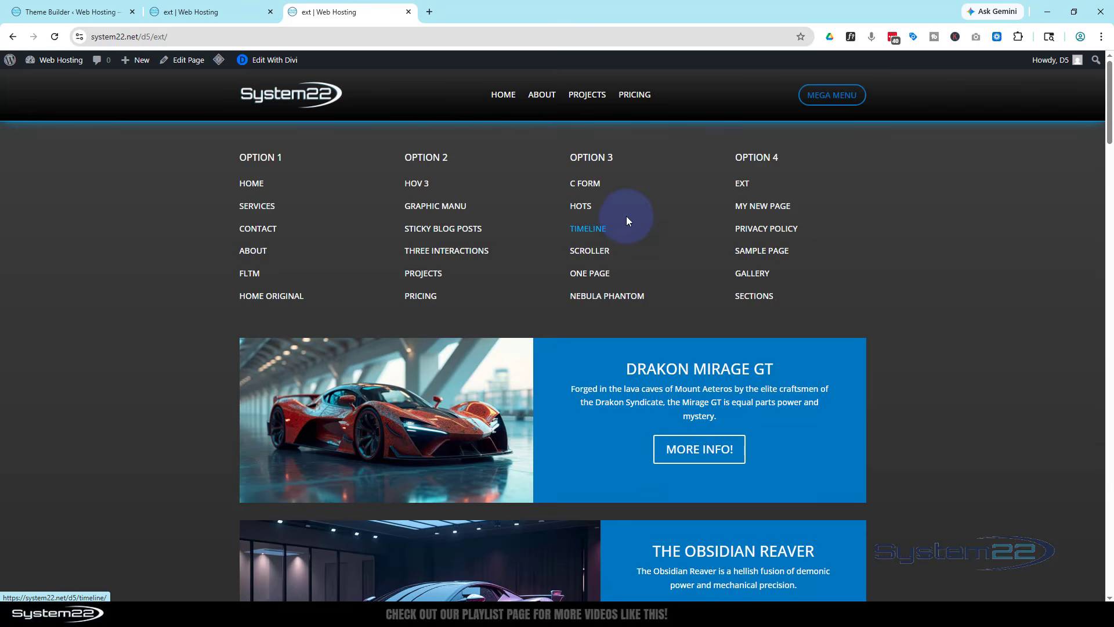
{"action": "left_click", "coordinate": [824, 97]}
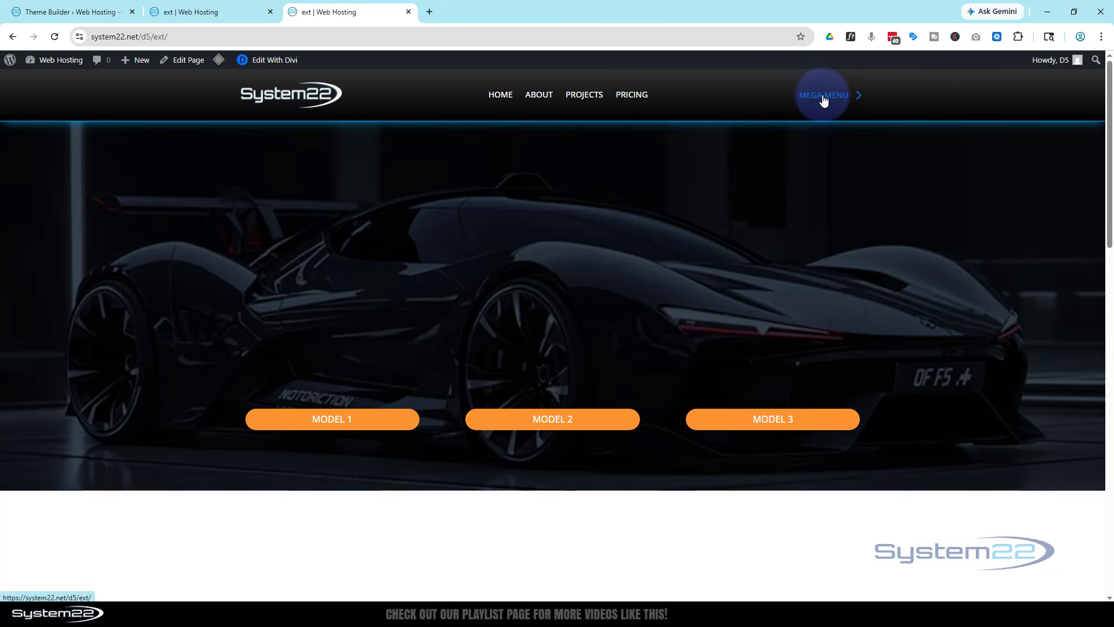
{"action": "left_click", "coordinate": [823, 99]}
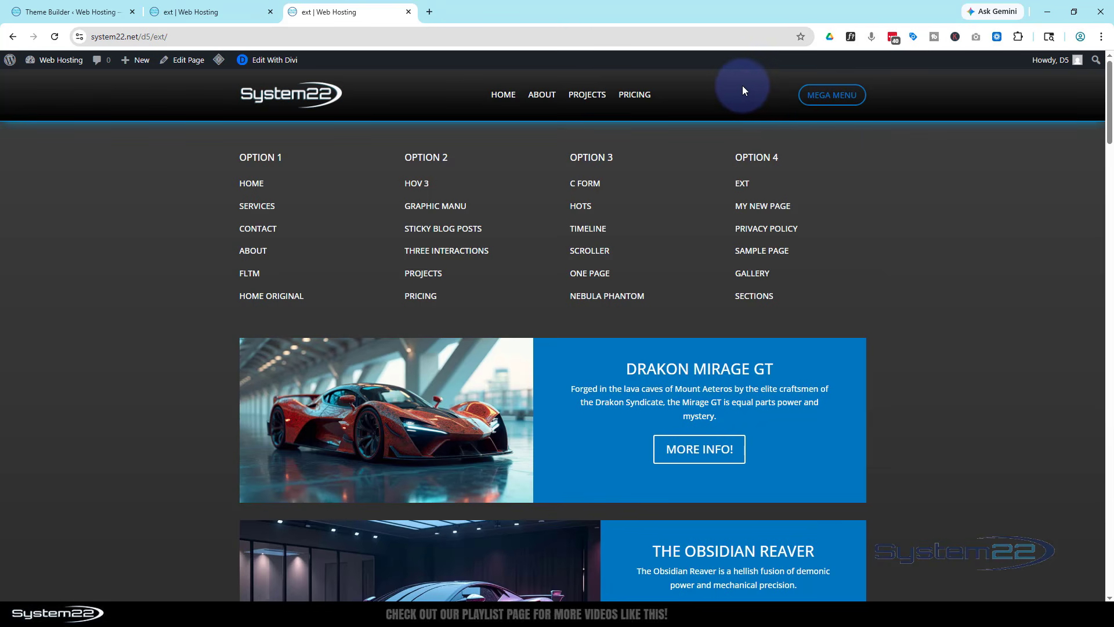
Preview the open mega menu at iPhone 12 Pro size and examine how its links and car posts stack
{"action": "key", "text": "F12"}
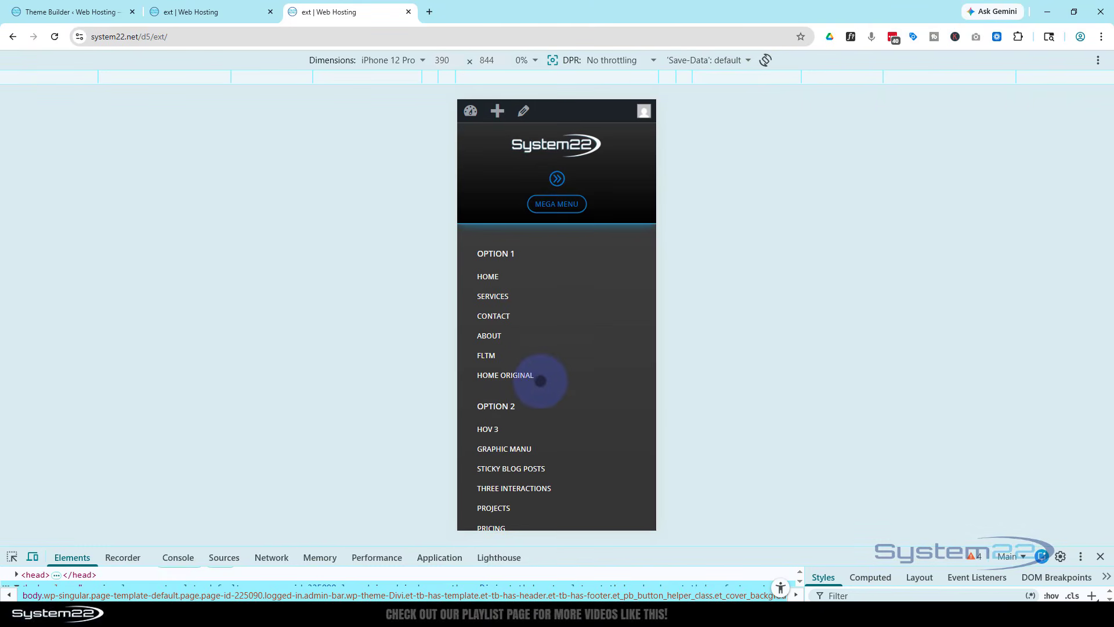
{"action": "left_click_drag", "start_coordinate": [555, 395], "coordinate": [575, 203]}
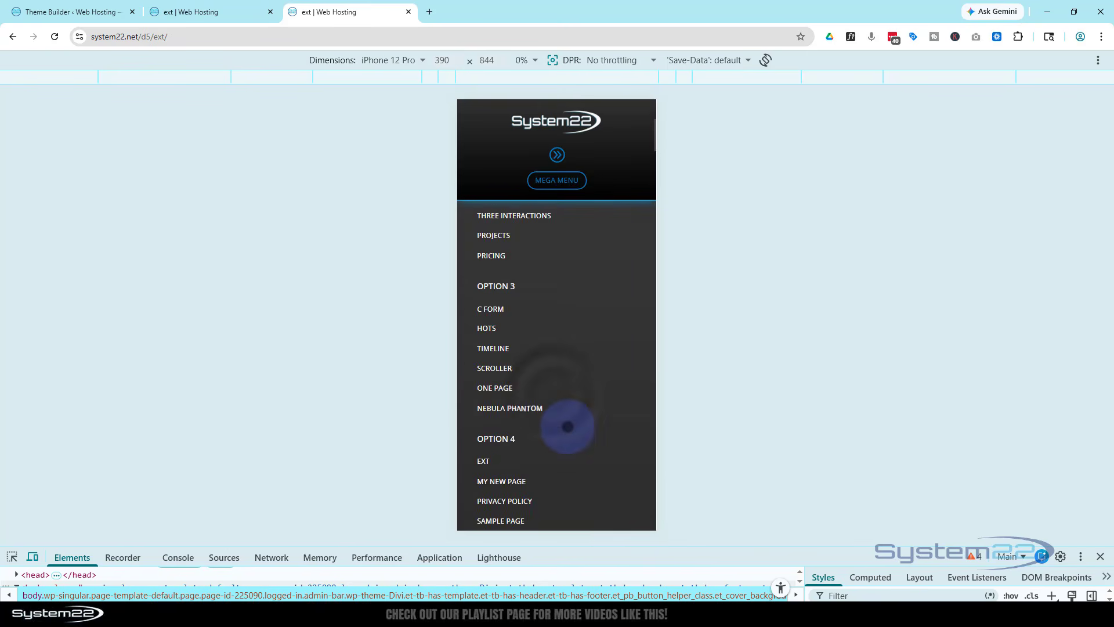
{"action": "left_click_drag", "start_coordinate": [567, 426], "coordinate": [596, 204]}
{"action": "left_click_drag", "start_coordinate": [572, 378], "coordinate": [582, 231]}
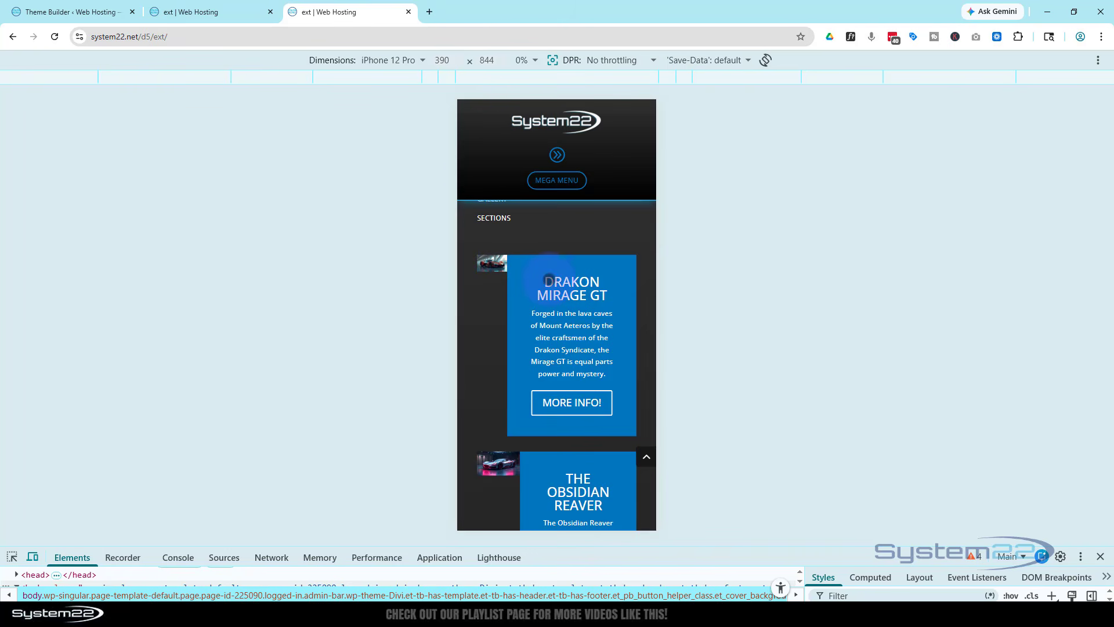
Return to the Theme Builder header and set the looped Image module's layout direction to column for tablet
{"action": "left_click", "coordinate": [67, 10]}
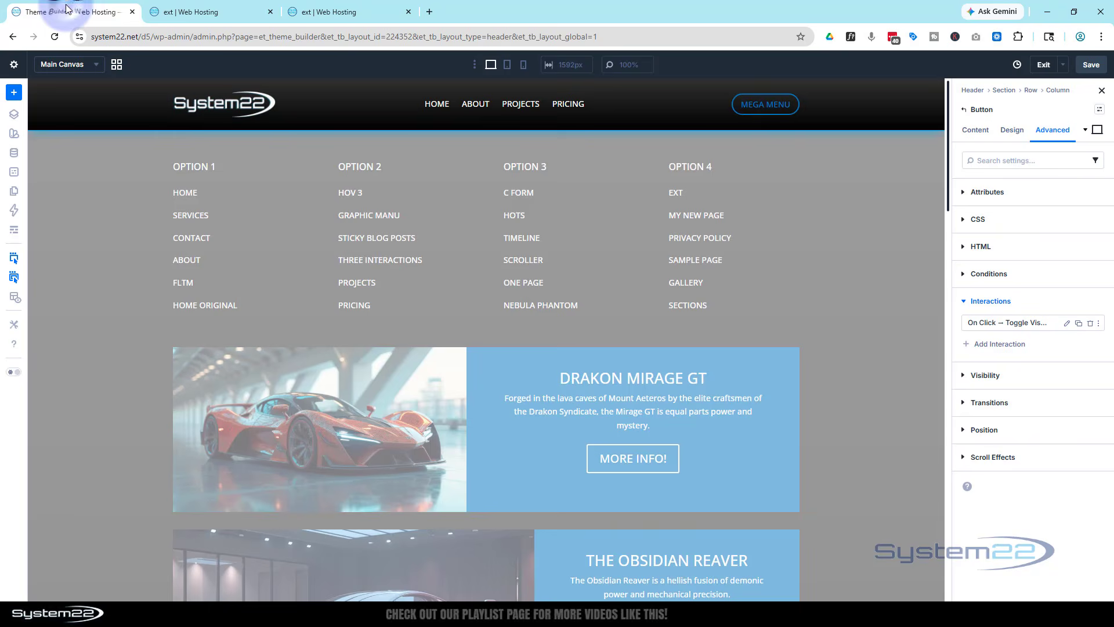
{"action": "left_click", "coordinate": [322, 389]}
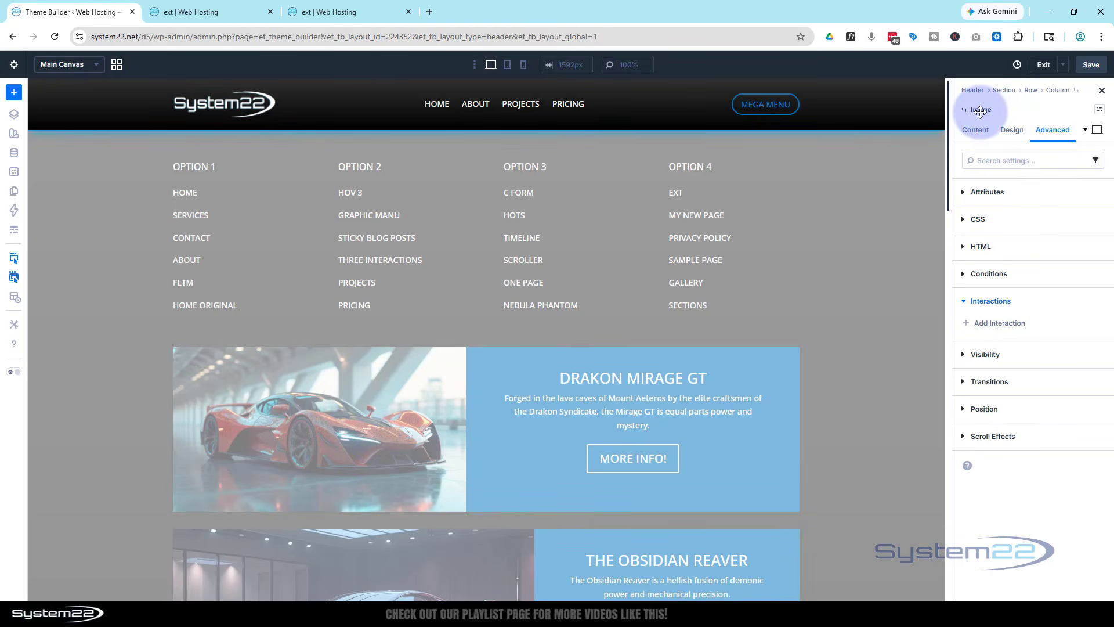
{"action": "left_click", "coordinate": [1012, 130]}
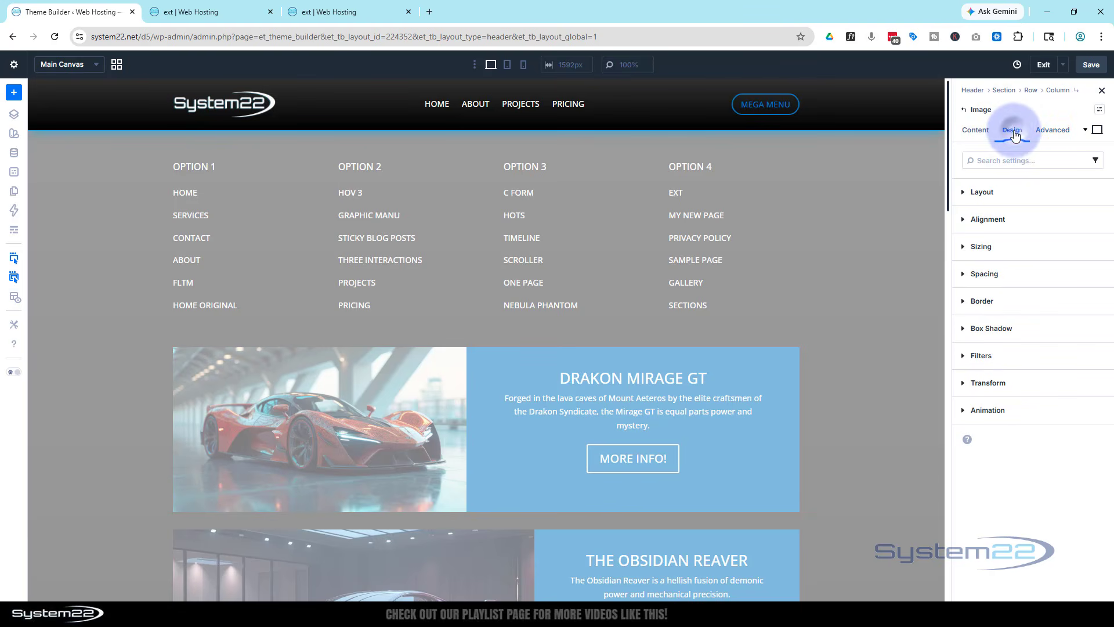
{"action": "left_click", "coordinate": [509, 66]}
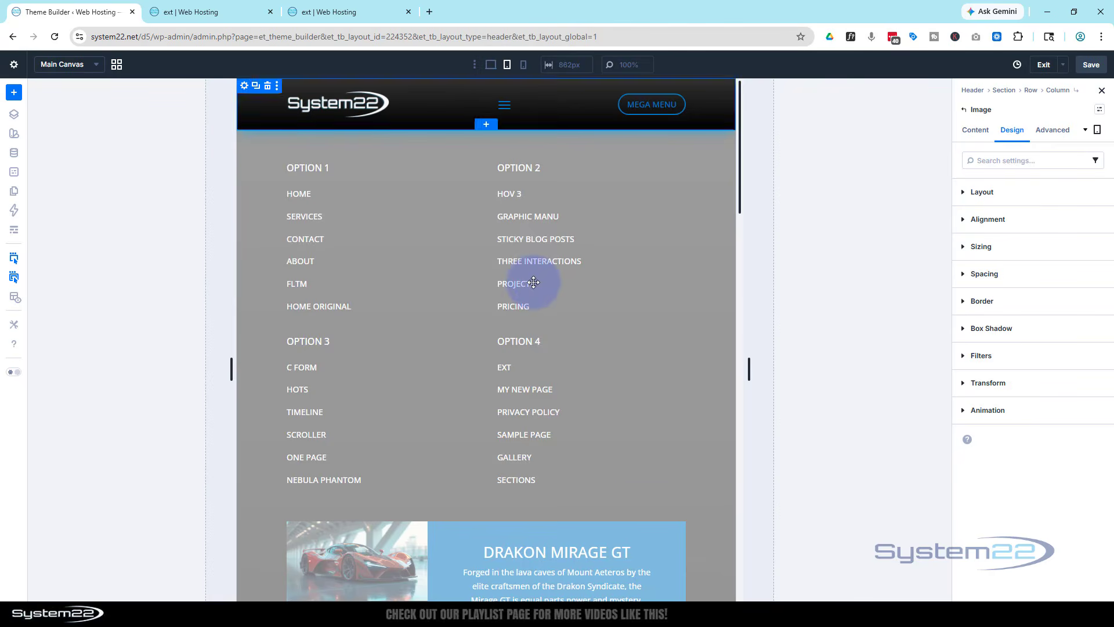
{"action": "scroll", "coordinate": [533, 273], "scroll_direction": "down", "scroll_amount": 2}
{"action": "scroll", "coordinate": [535, 273], "scroll_direction": "down", "scroll_amount": 2}
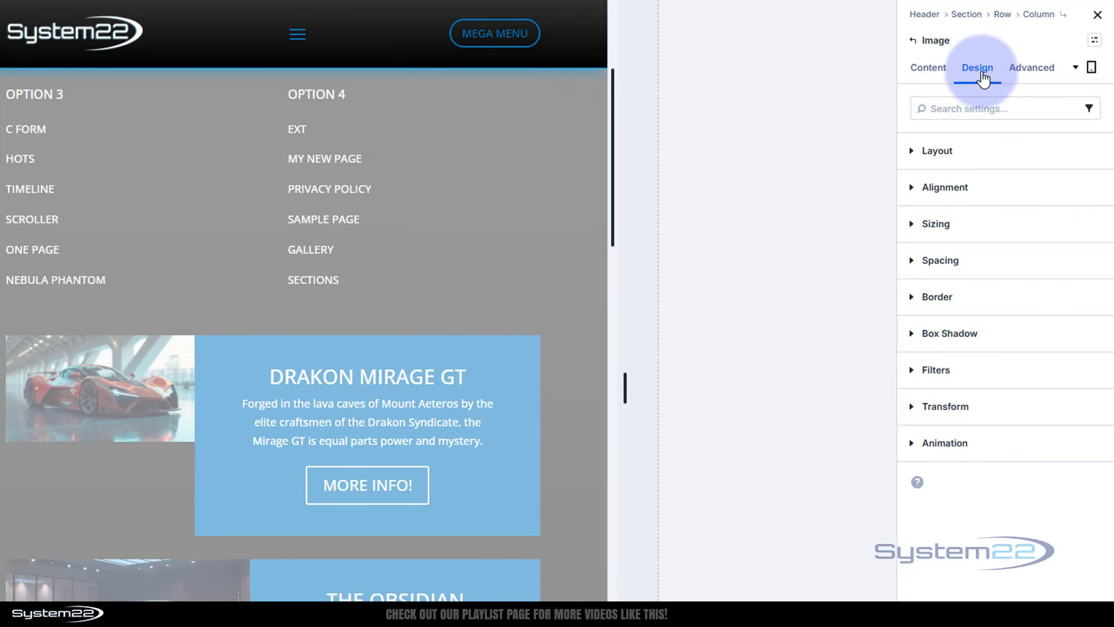
{"action": "left_click", "coordinate": [988, 155]}
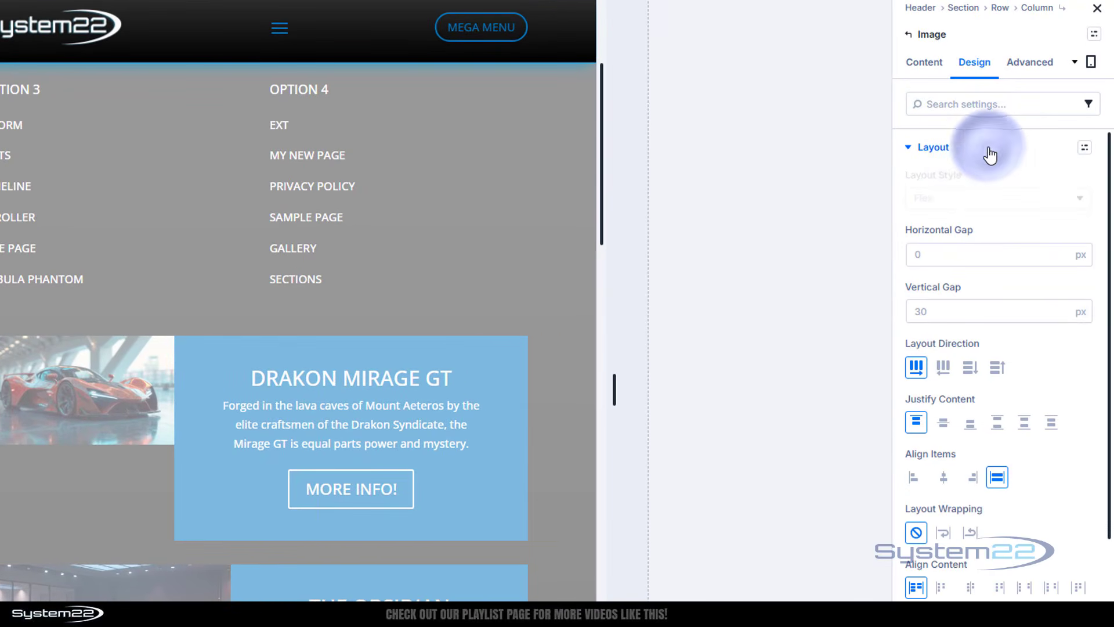
{"action": "left_click", "coordinate": [967, 372]}
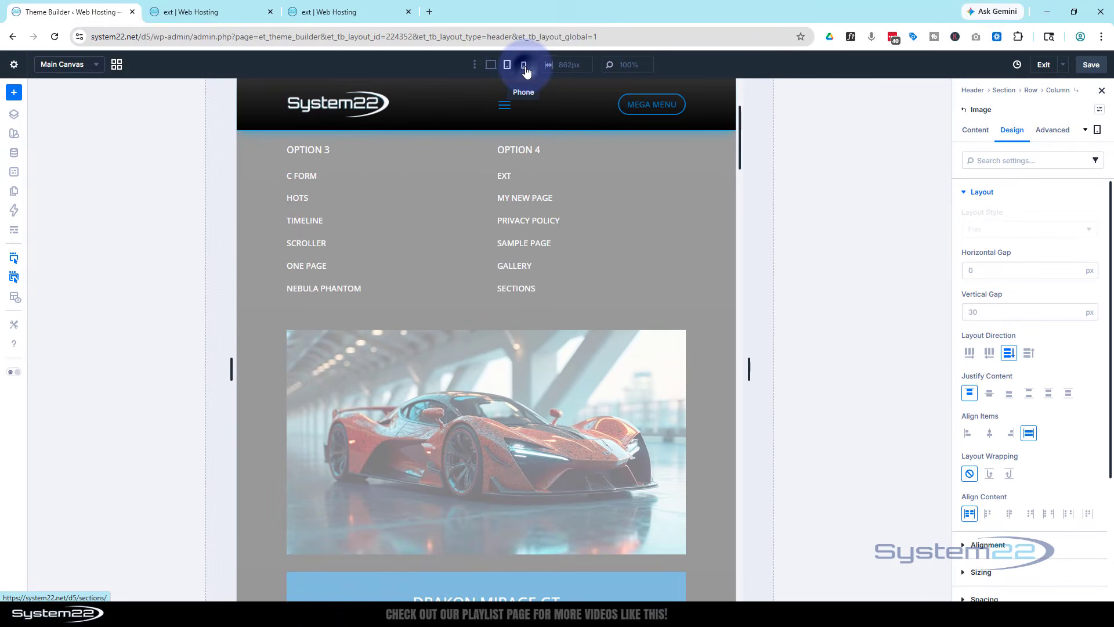
Set the looped Image module's vertical layout gap to 0 px for phone
{"action": "left_click", "coordinate": [524, 66]}
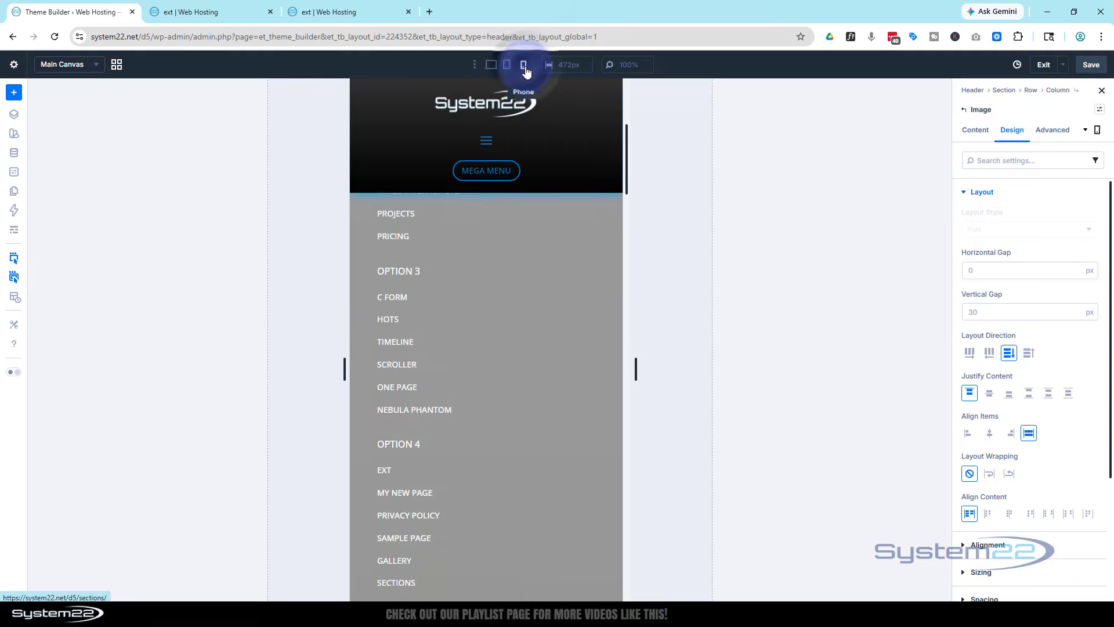
{"action": "scroll", "coordinate": [531, 221], "scroll_direction": "down", "scroll_amount": 6}
{"action": "scroll", "coordinate": [538, 213], "scroll_direction": "down", "scroll_amount": 3}
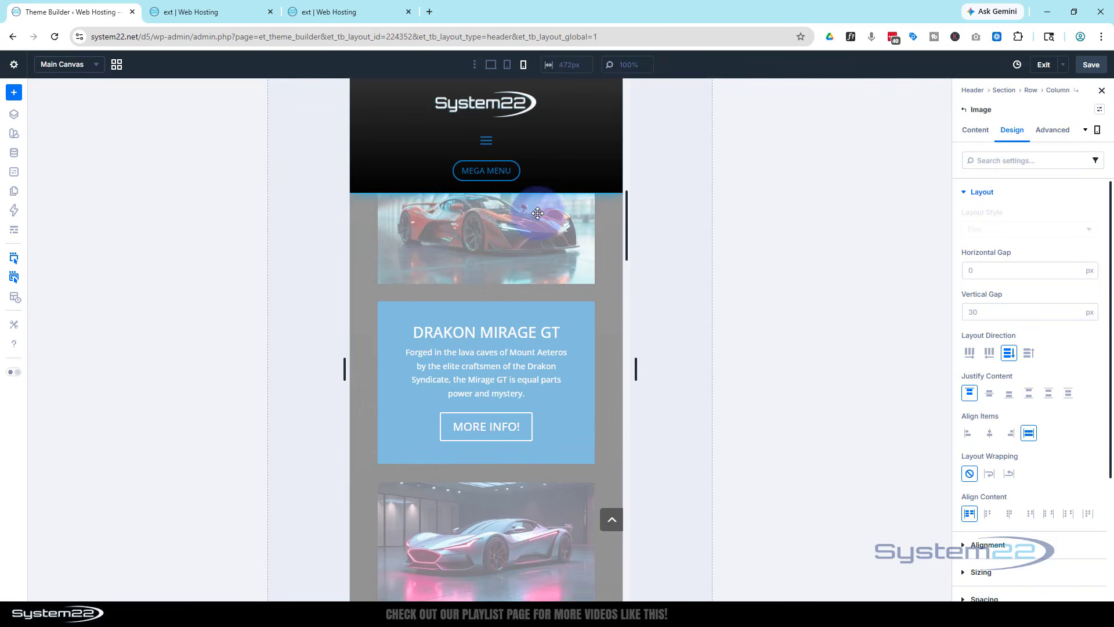
{"action": "scroll", "coordinate": [538, 213], "scroll_direction": "up", "scroll_amount": 2}
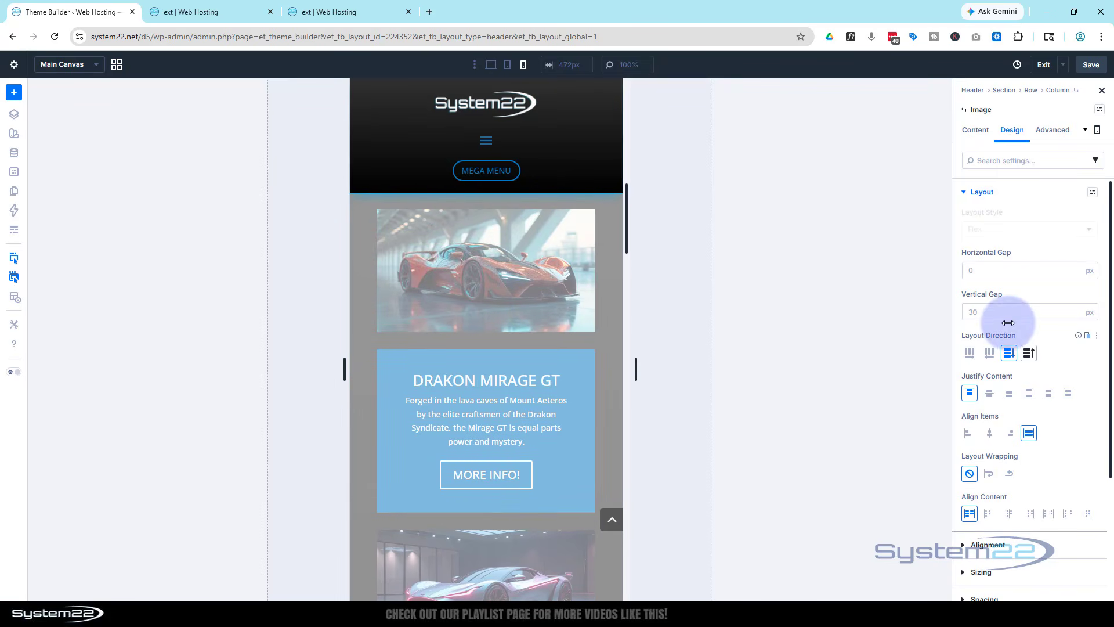
{"action": "double_click", "coordinate": [987, 315]}
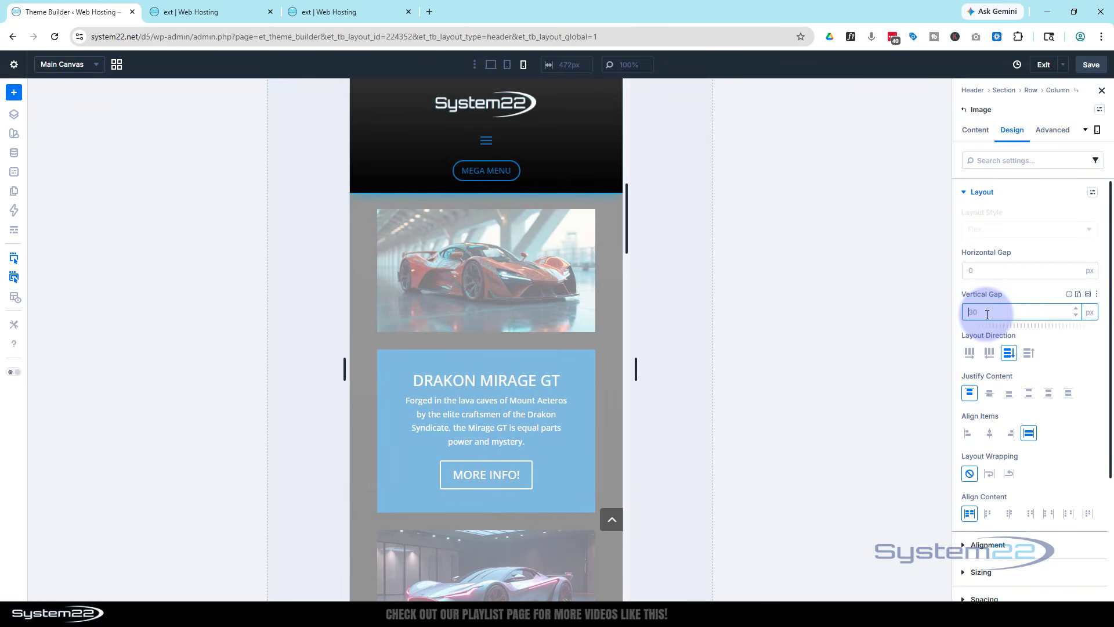
{"action": "left_click", "coordinate": [1016, 289]}
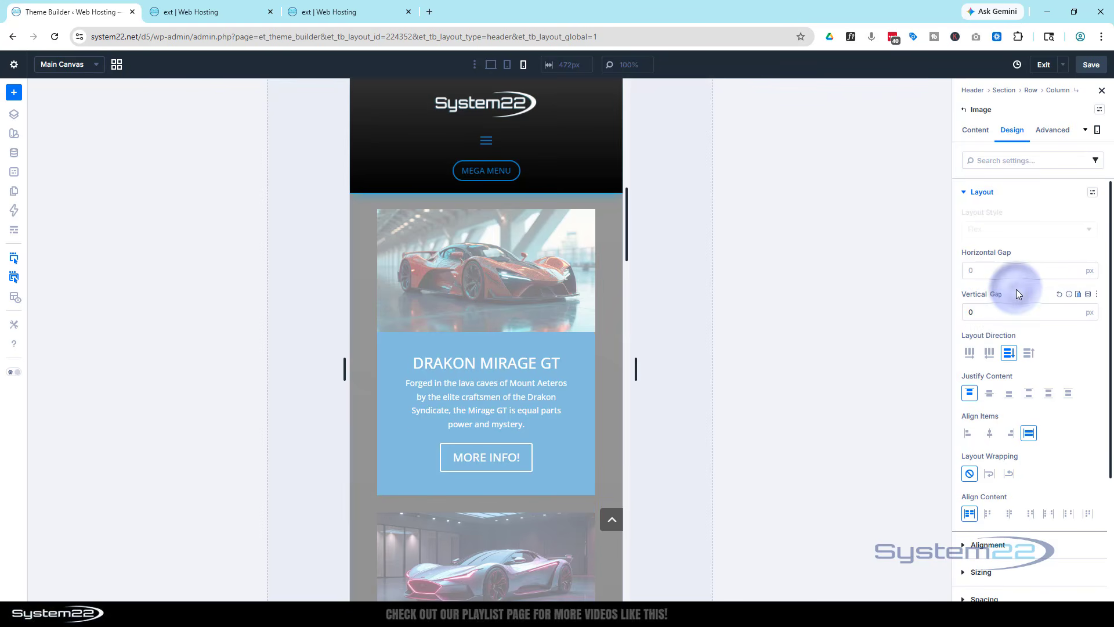
Set the looped Image module's vertical layout gap to 0 px for tablet and save the header
{"action": "left_click", "coordinate": [507, 67]}
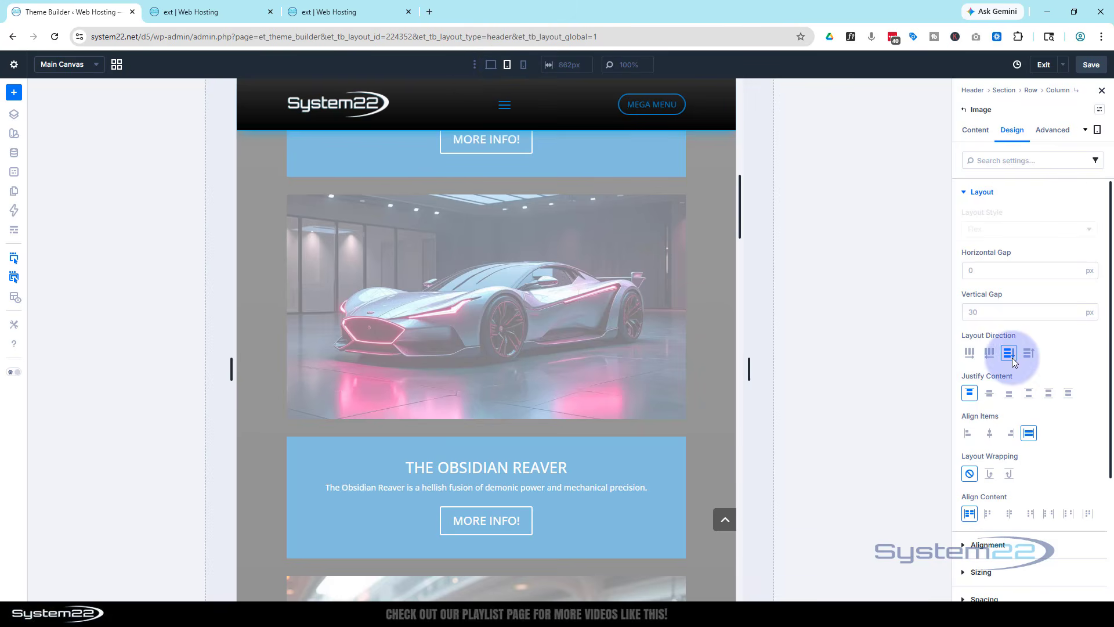
{"action": "left_click", "coordinate": [992, 311]}
{"action": "type", "text": "0"}
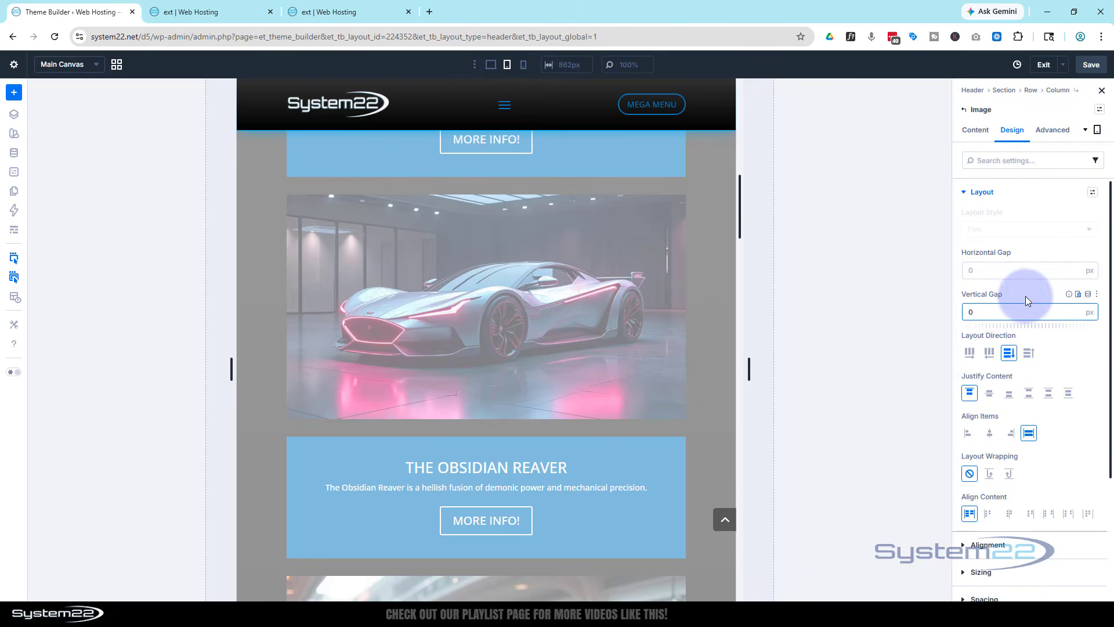
{"action": "left_click", "coordinate": [1030, 293]}
{"action": "left_click", "coordinate": [1091, 65]}
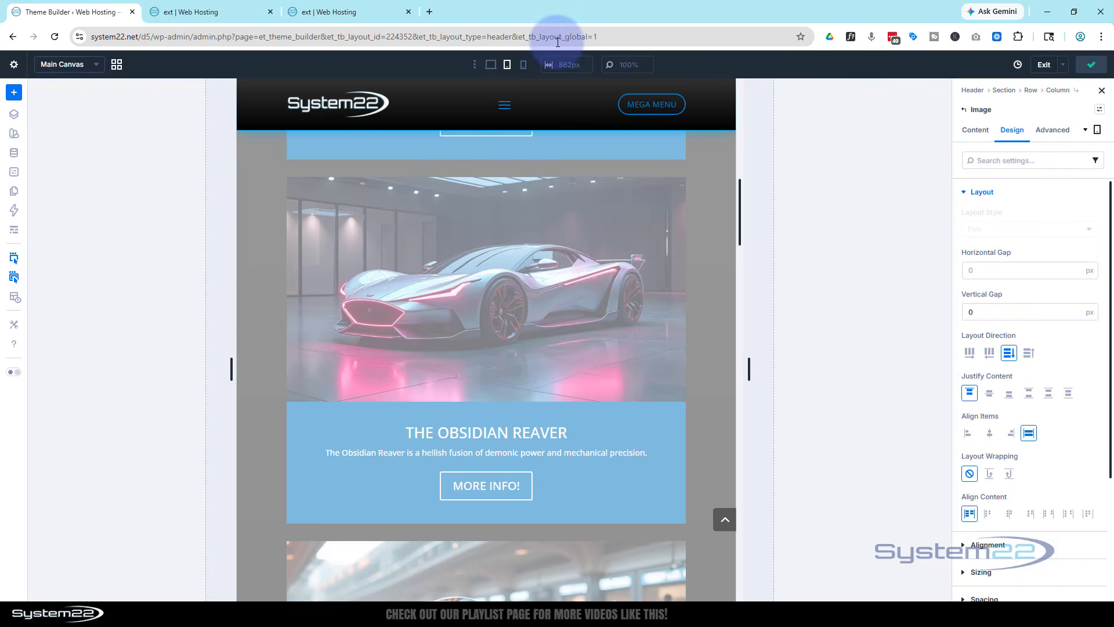
Reload the live ext page in the phone preview and check the mega menu's stacked car posts and link columns
{"action": "left_click", "coordinate": [366, 15]}
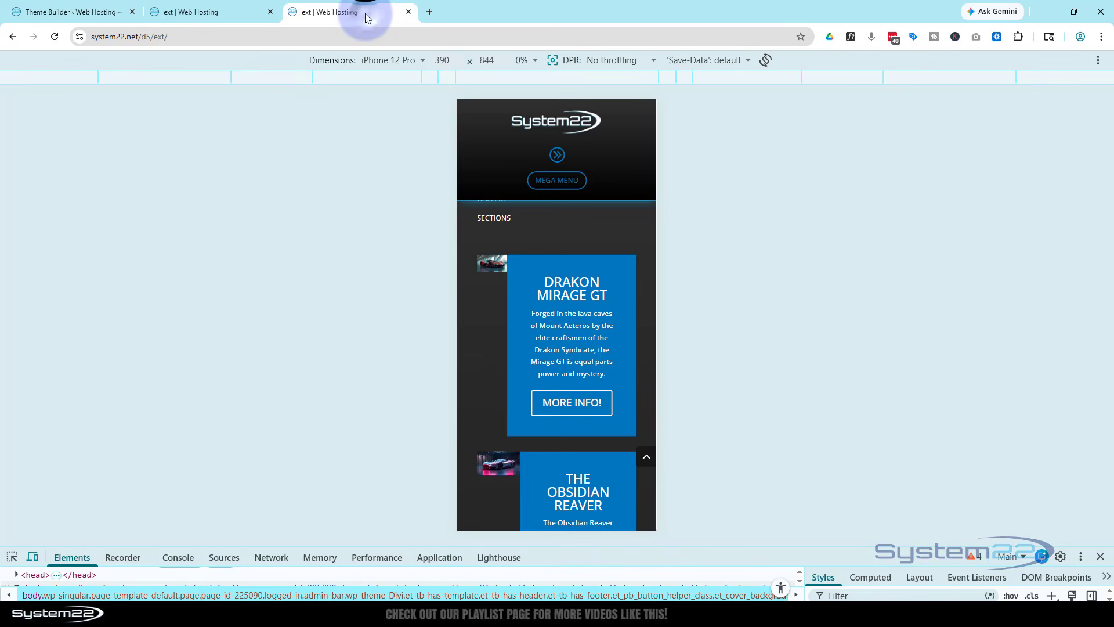
{"action": "left_click", "coordinate": [56, 37]}
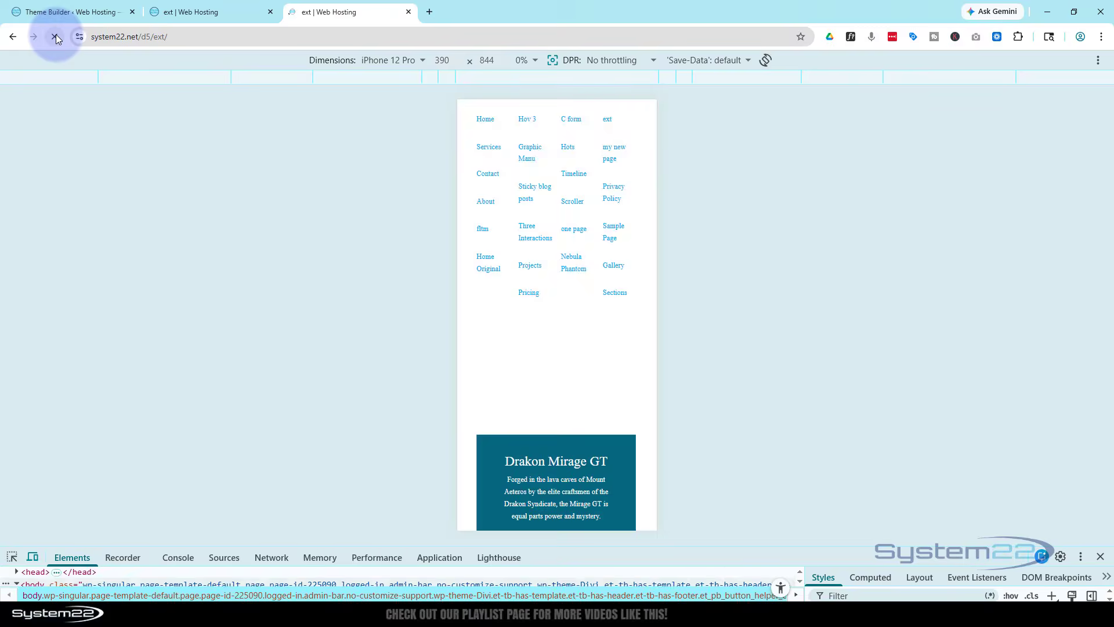
{"action": "scroll", "coordinate": [572, 246], "scroll_direction": "up", "scroll_amount": 4}
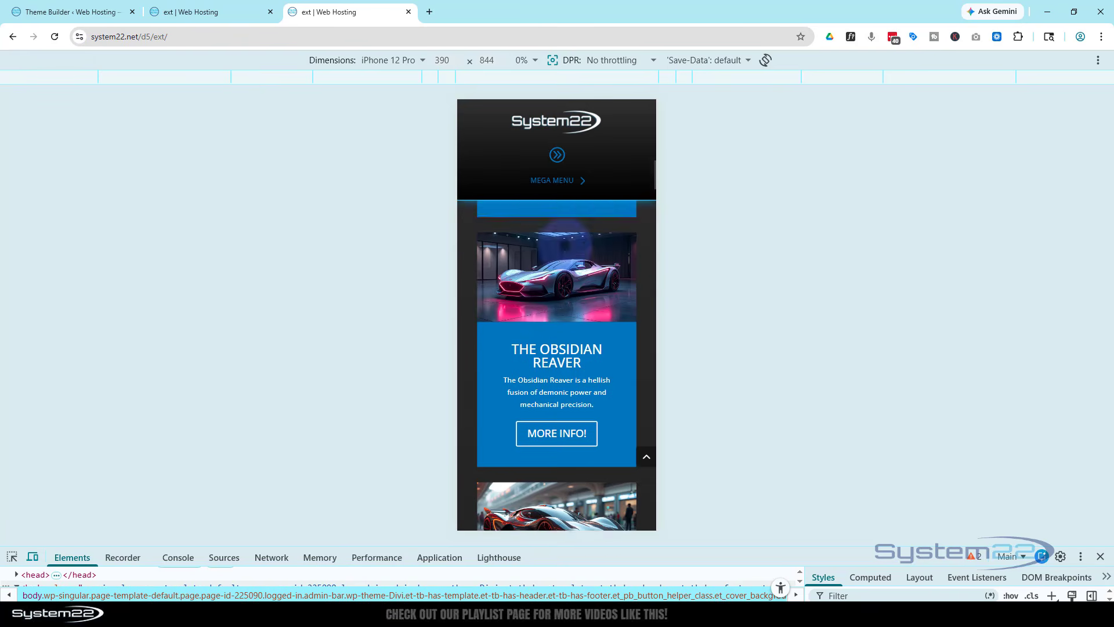
{"action": "scroll", "coordinate": [573, 247], "scroll_direction": "up", "scroll_amount": 12}
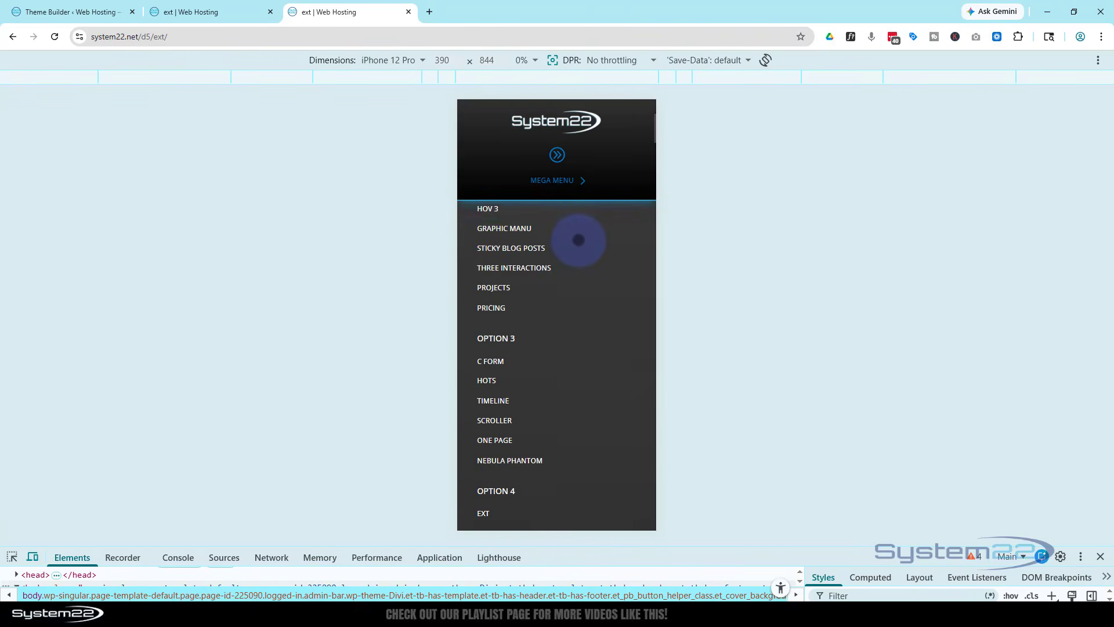
{"action": "scroll", "coordinate": [578, 239], "scroll_direction": "up", "scroll_amount": 2}
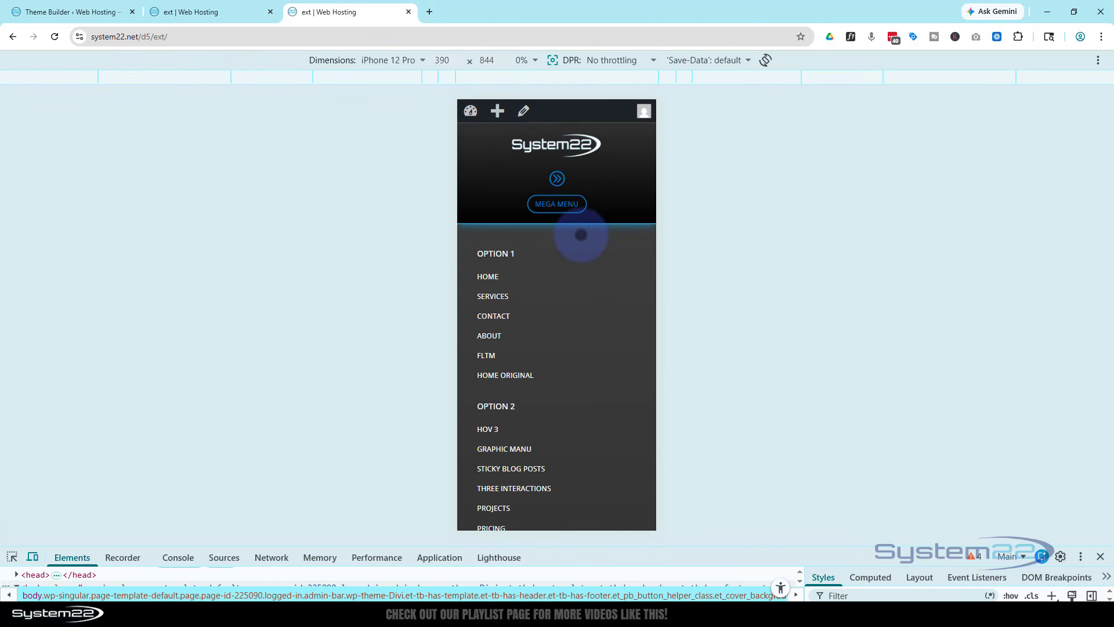
Close the phone preview and test the Mega Menu button at desktop width, viewing the menu's links and car posts
{"action": "left_click", "coordinate": [1101, 557]}
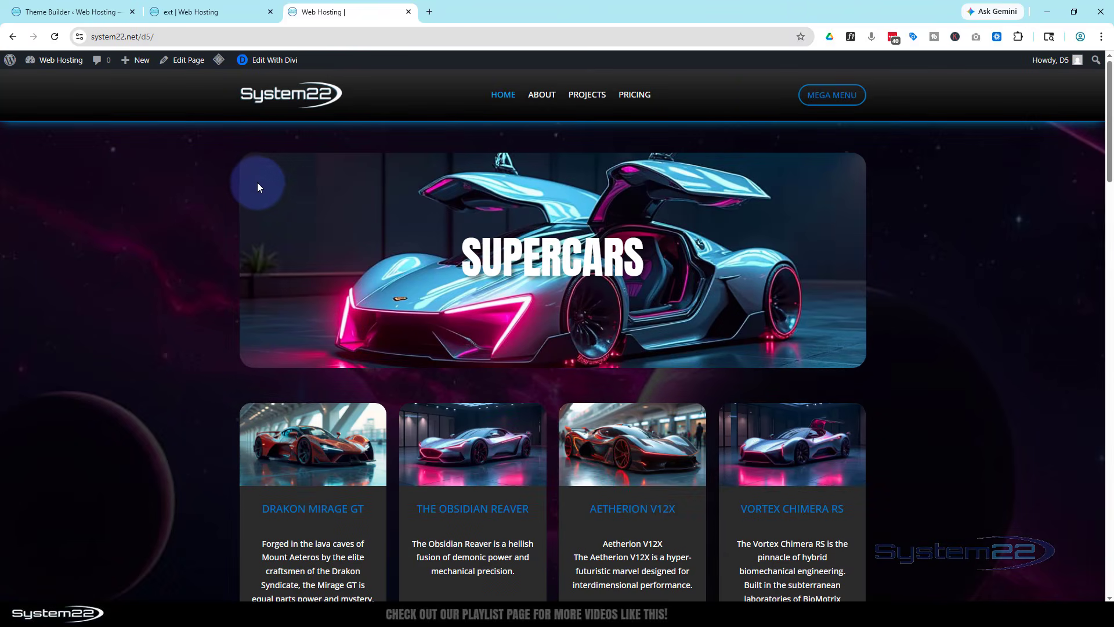
{"action": "left_click", "coordinate": [828, 98]}
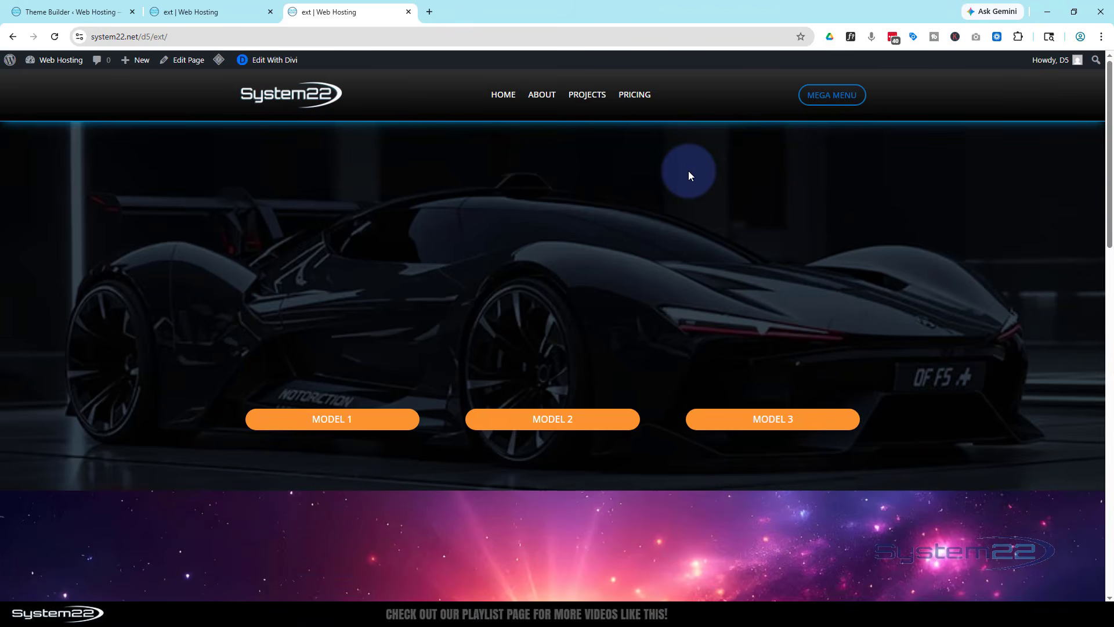
{"action": "left_click", "coordinate": [827, 99]}
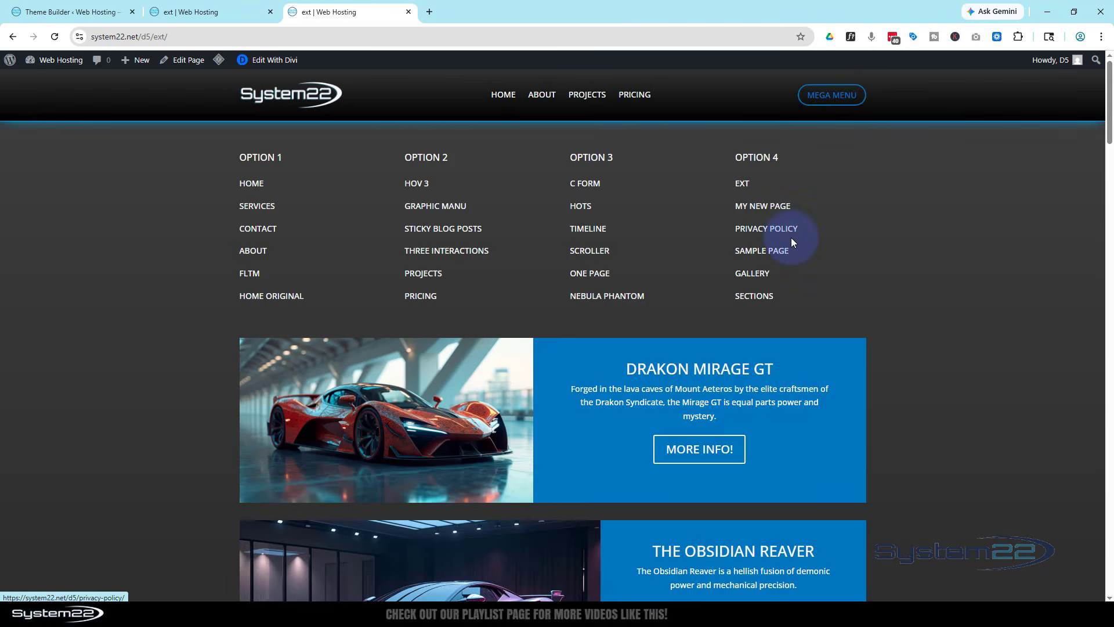
{"action": "scroll", "coordinate": [811, 233], "scroll_direction": "down", "scroll_amount": 6}
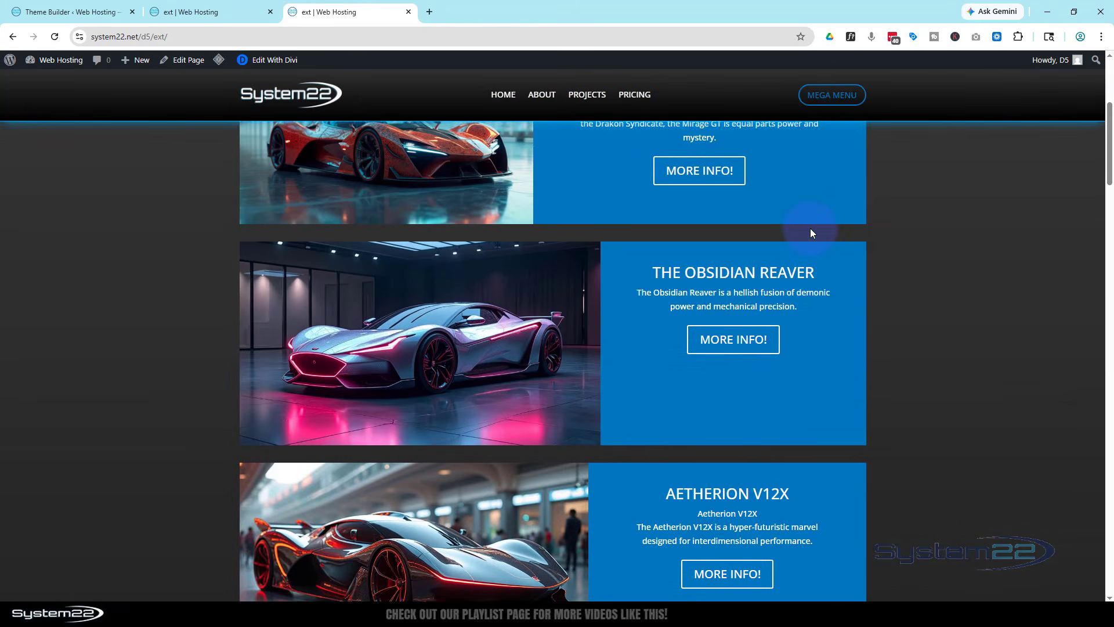
{"action": "scroll", "coordinate": [811, 234], "scroll_direction": "down", "scroll_amount": 7}
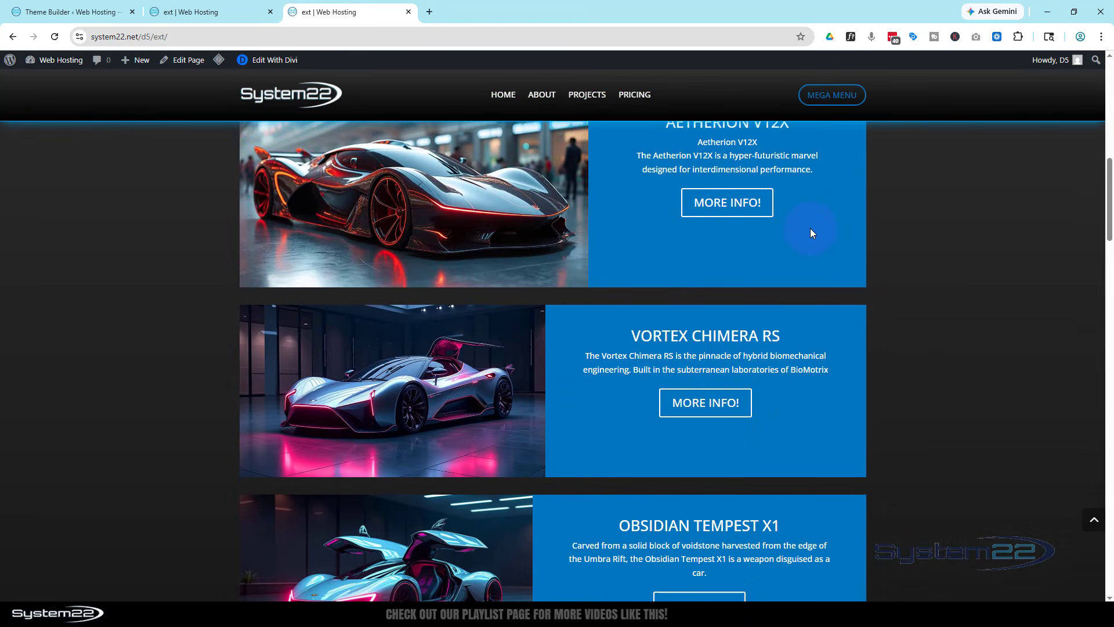
Test the mega menu's page links by opening the Hov 3 page and returning from it to the Ext page
{"action": "scroll", "coordinate": [811, 232], "scroll_direction": "up", "scroll_amount": 8}
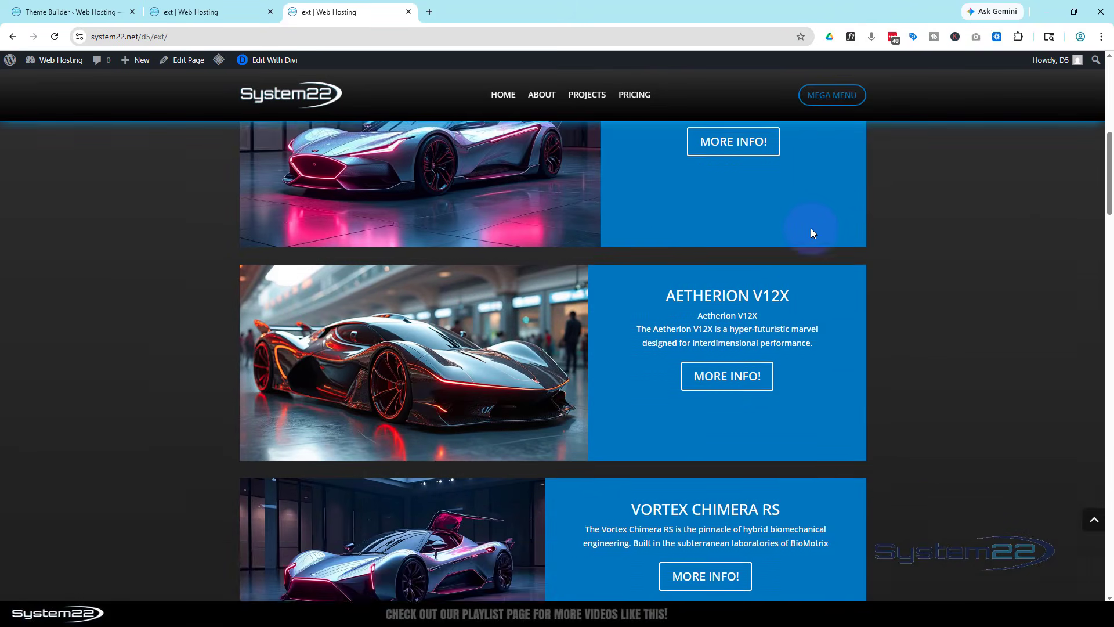
{"action": "scroll", "coordinate": [811, 233], "scroll_direction": "up", "scroll_amount": 5}
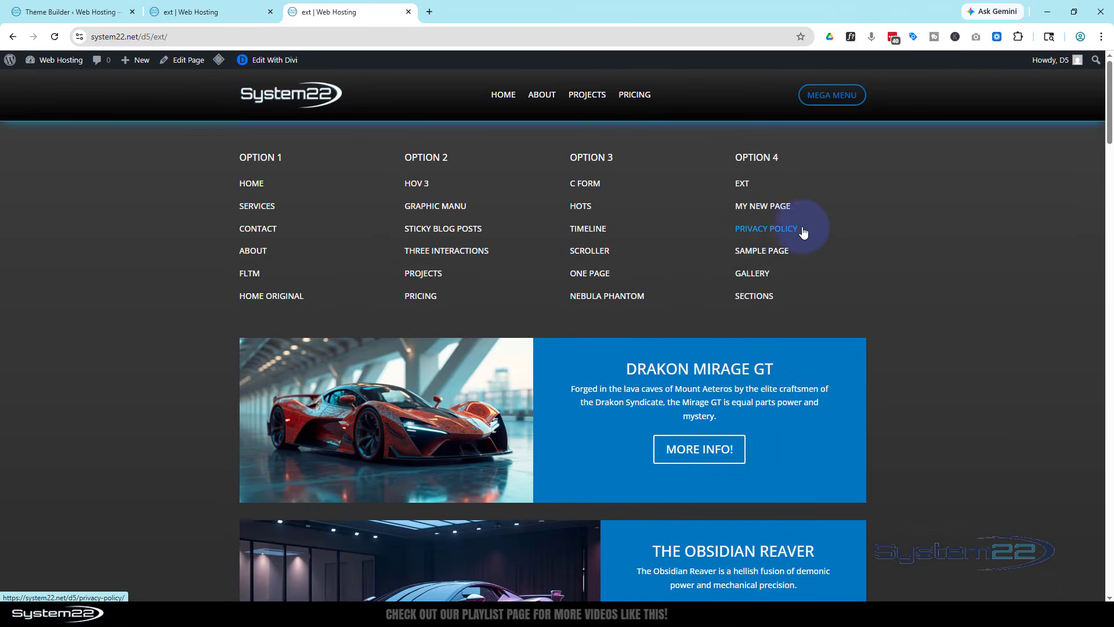
{"action": "left_click", "coordinate": [420, 185]}
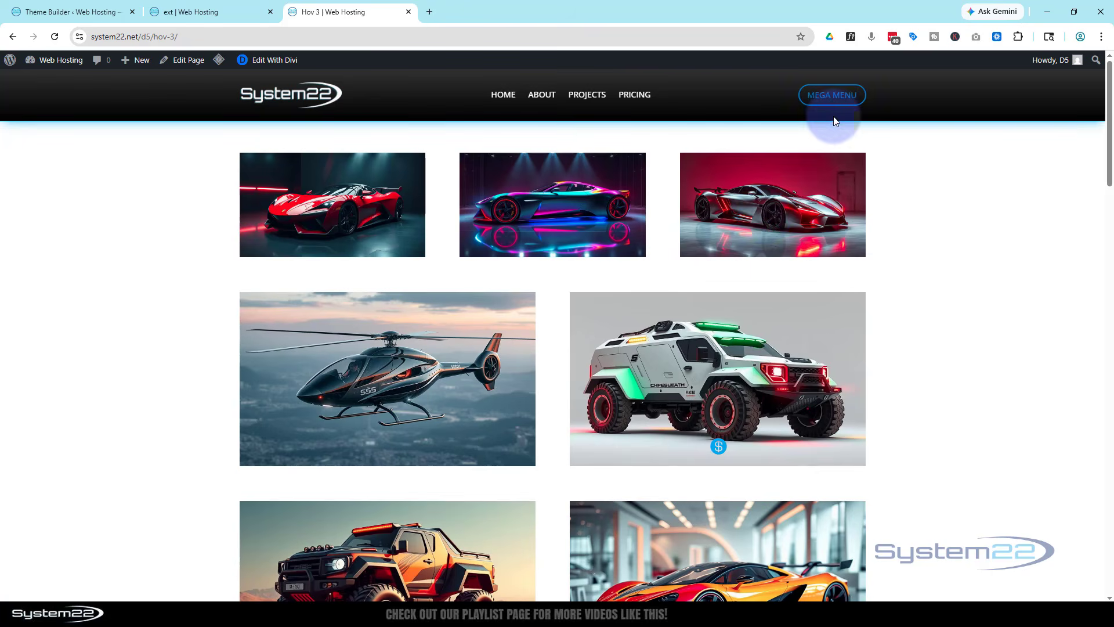
{"action": "left_click", "coordinate": [828, 99]}
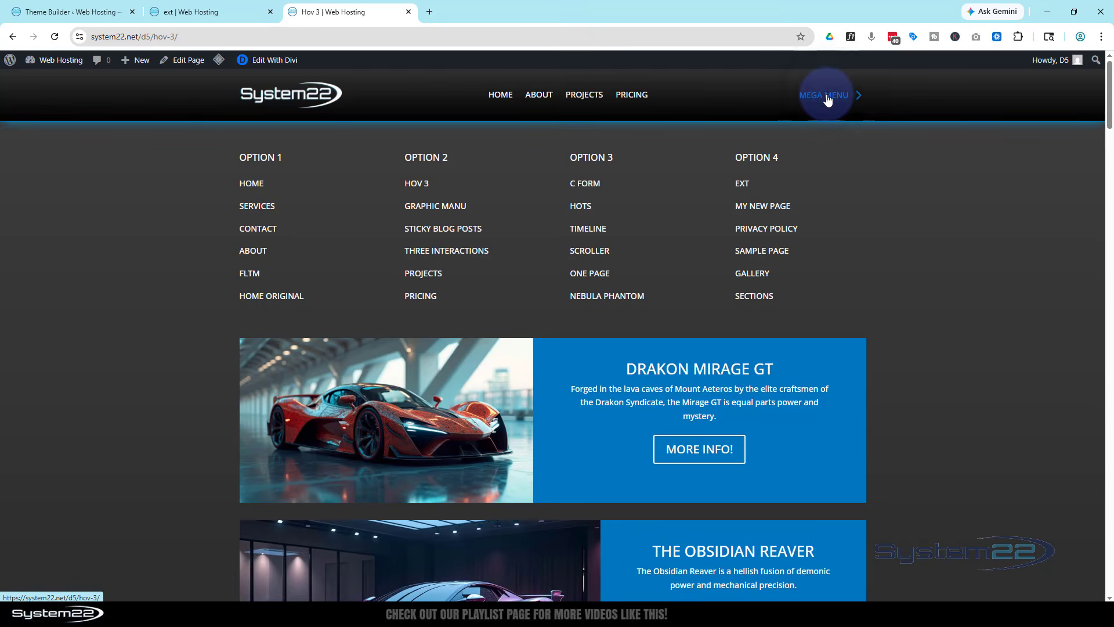
{"action": "left_click", "coordinate": [742, 184]}
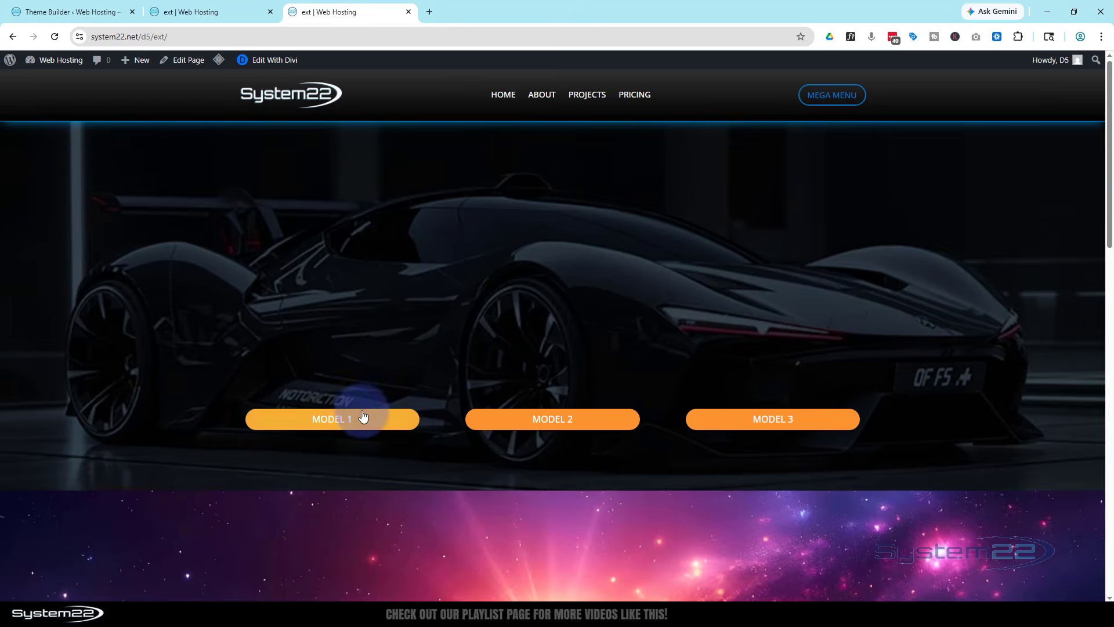
Reveal the Model 1, Model 2 and Model 3 cards on the Ext page to test its toggle buttons
{"action": "mouse_move", "coordinate": [360, 419]}
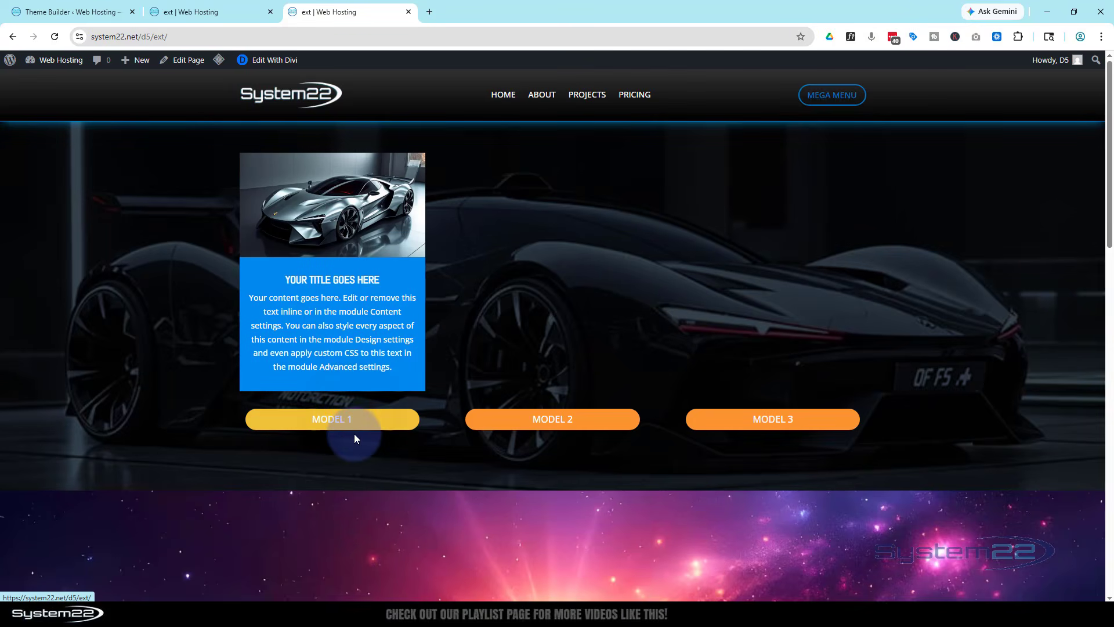
{"action": "left_click", "coordinate": [551, 429]}
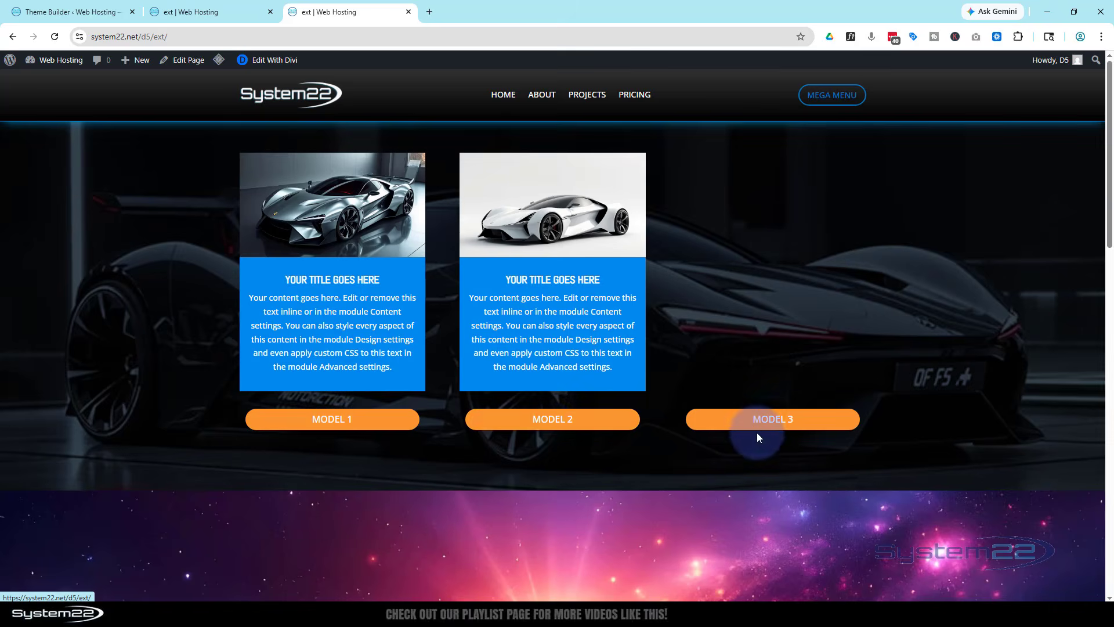
{"action": "left_click", "coordinate": [763, 428]}
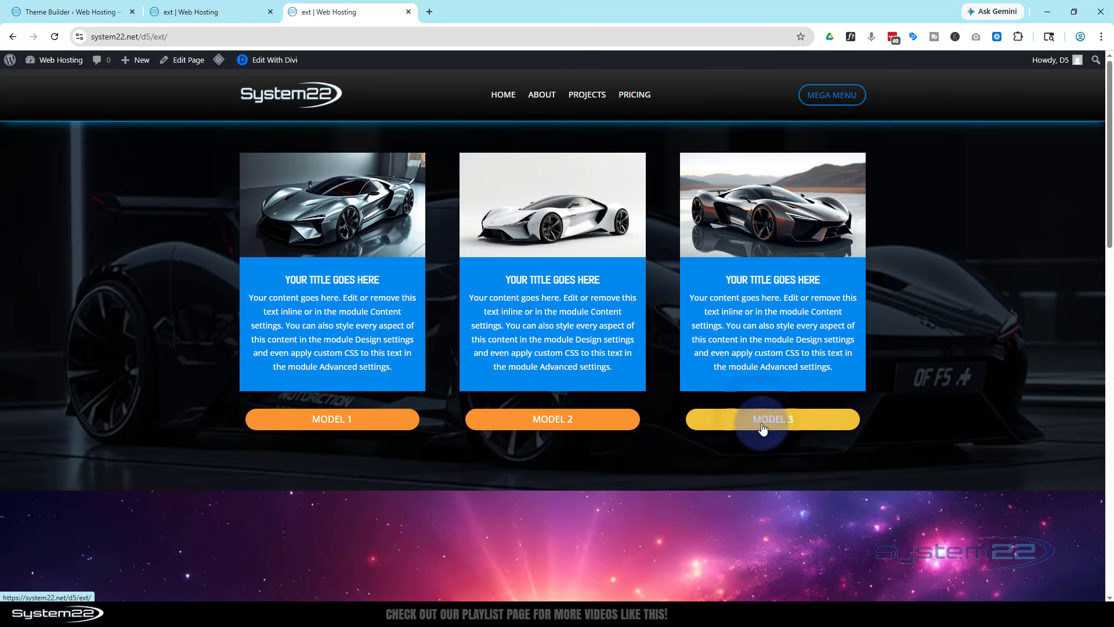
Navigate through the mega menu to the Home page and back to Ext, and reveal the Model 2 and Model 3 cards
{"action": "left_click", "coordinate": [831, 102]}
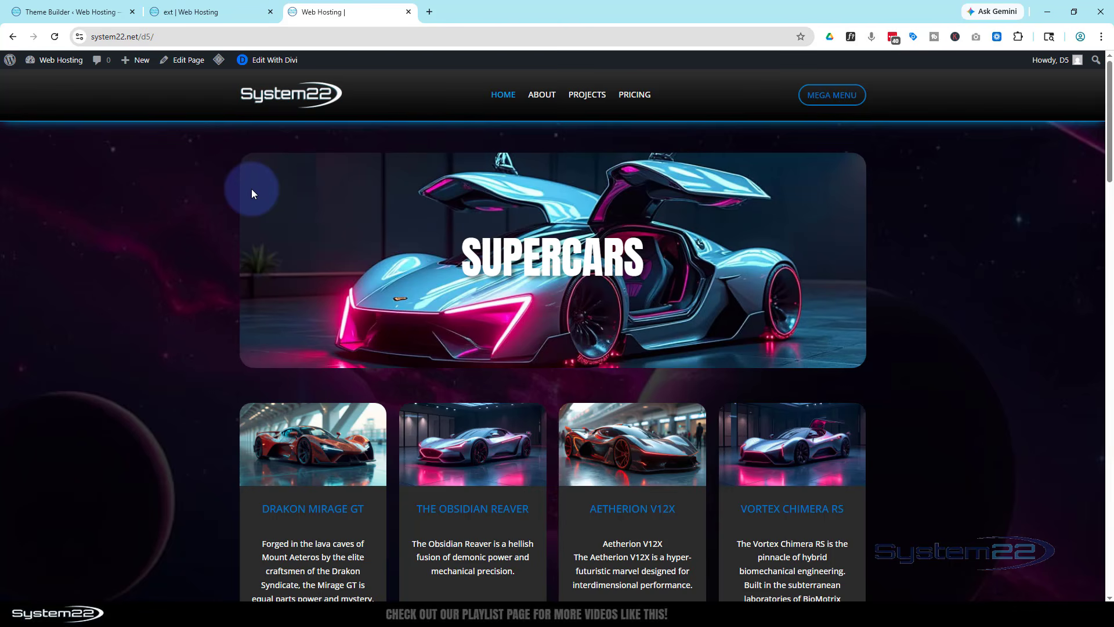
{"action": "left_click", "coordinate": [832, 100]}
{"action": "left_click", "coordinate": [742, 190]}
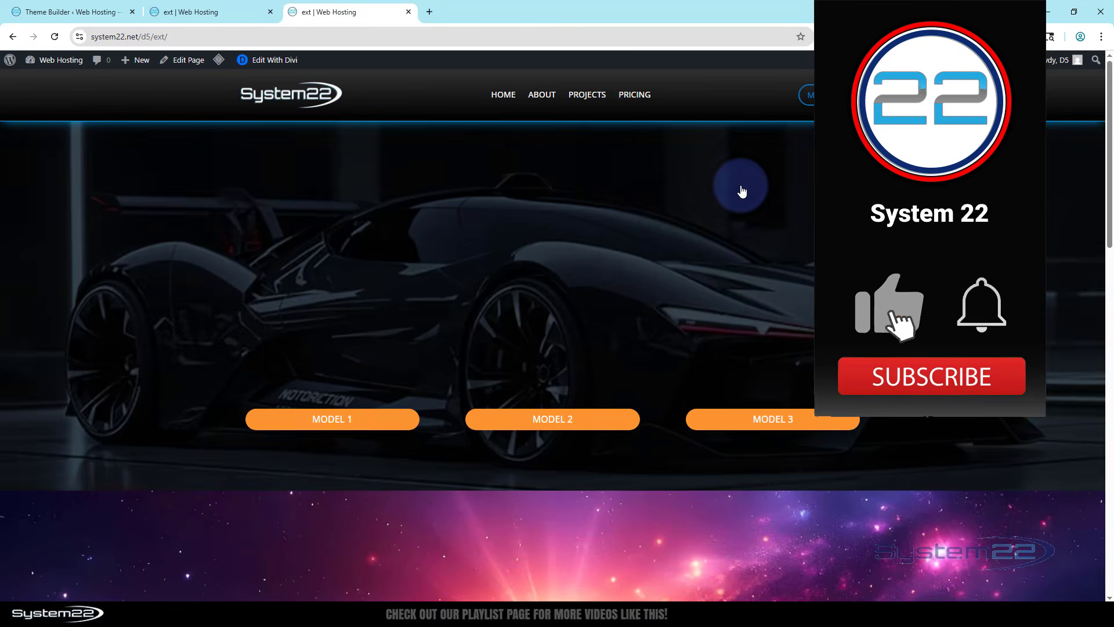
{"action": "left_click", "coordinate": [556, 417]}
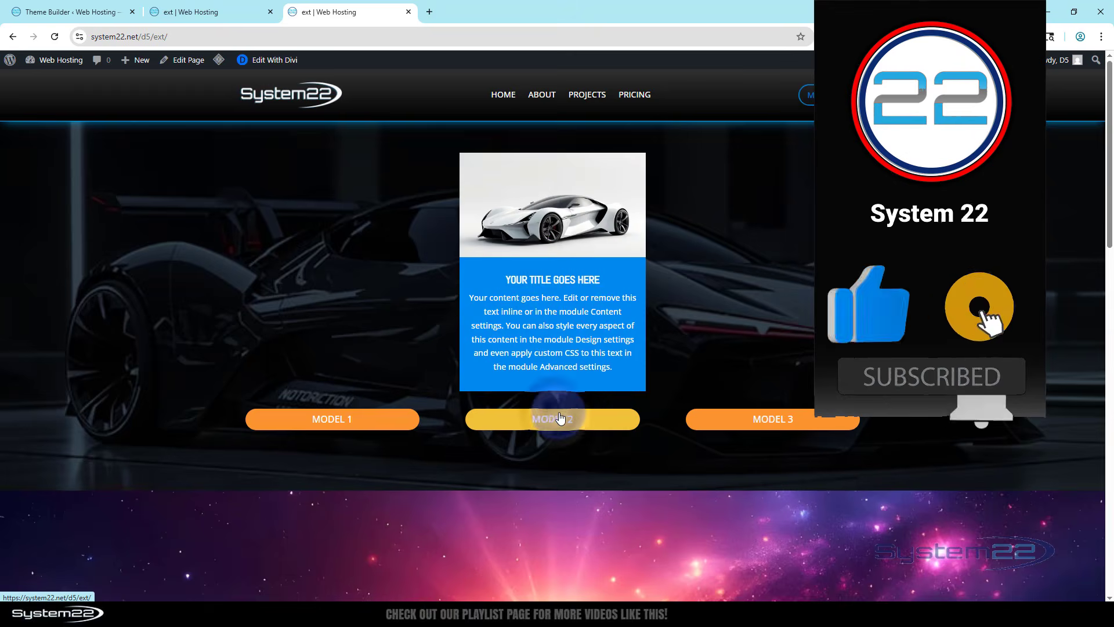
{"action": "left_click", "coordinate": [748, 419]}
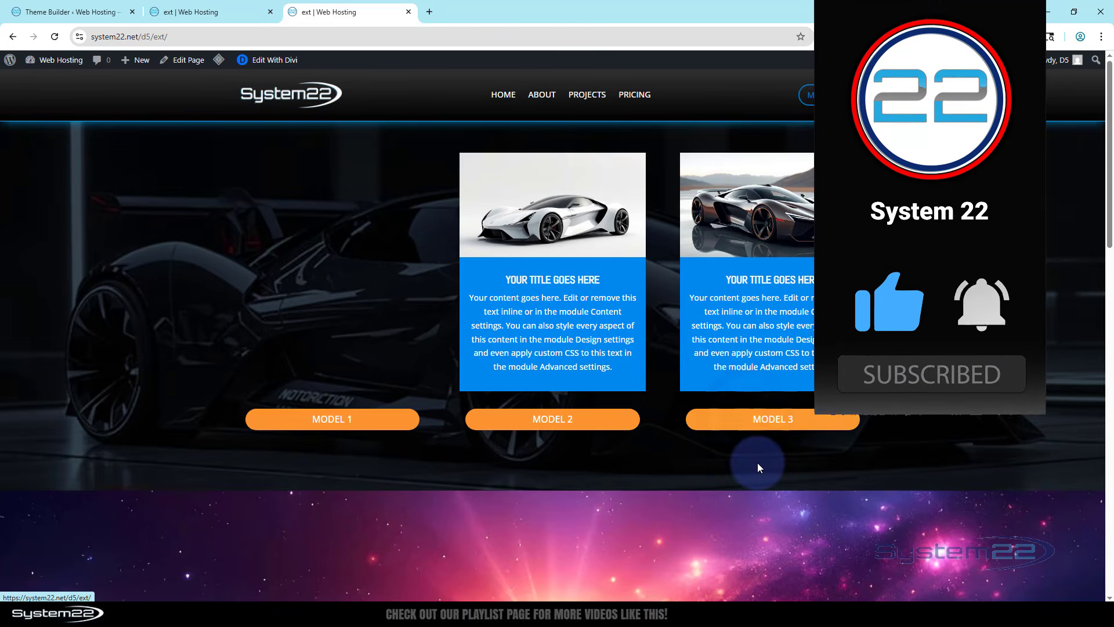